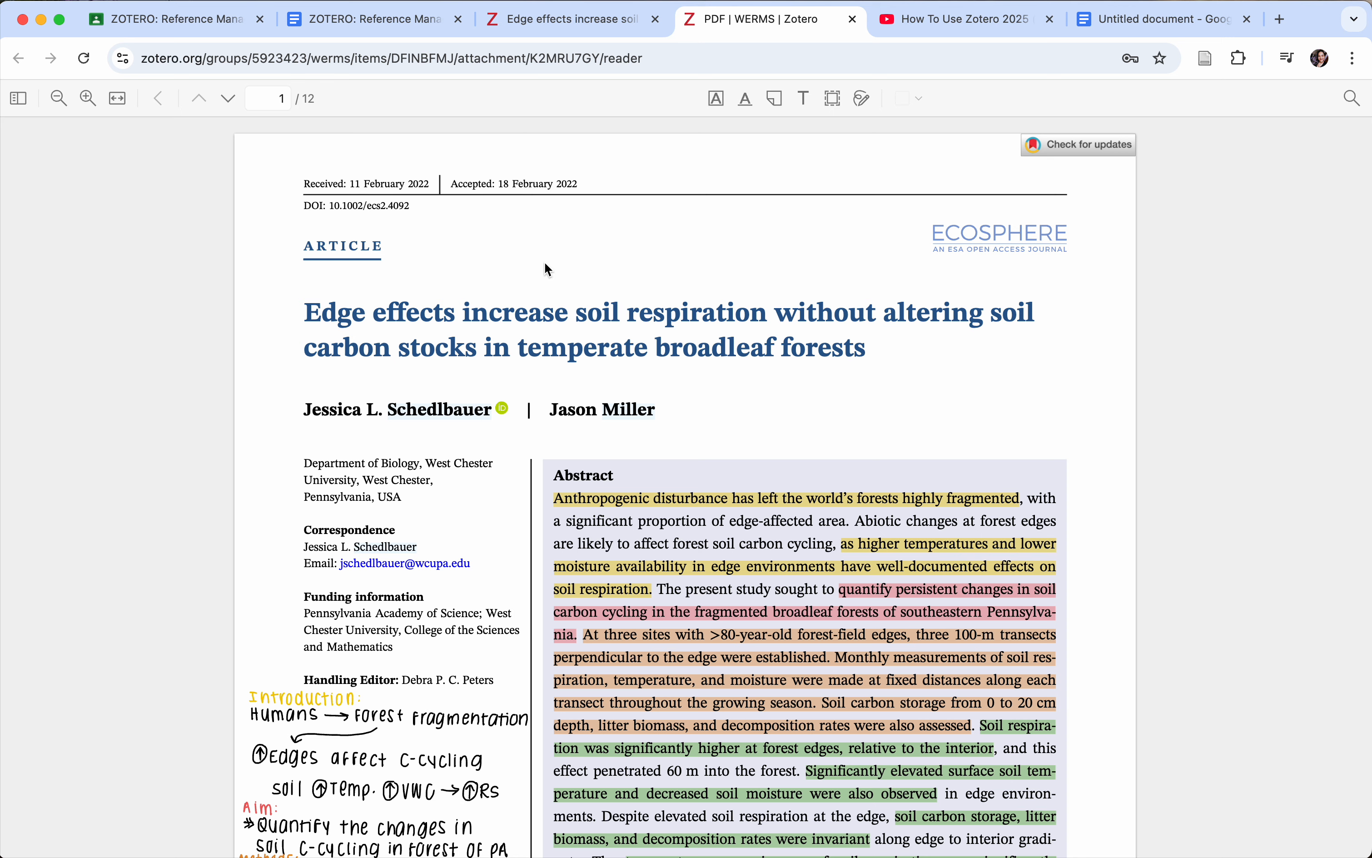
# Look over the colour-highlighted abstract and handwritten section notes on the article's first page.
pyautogui.scroll(-3, 620, 357)
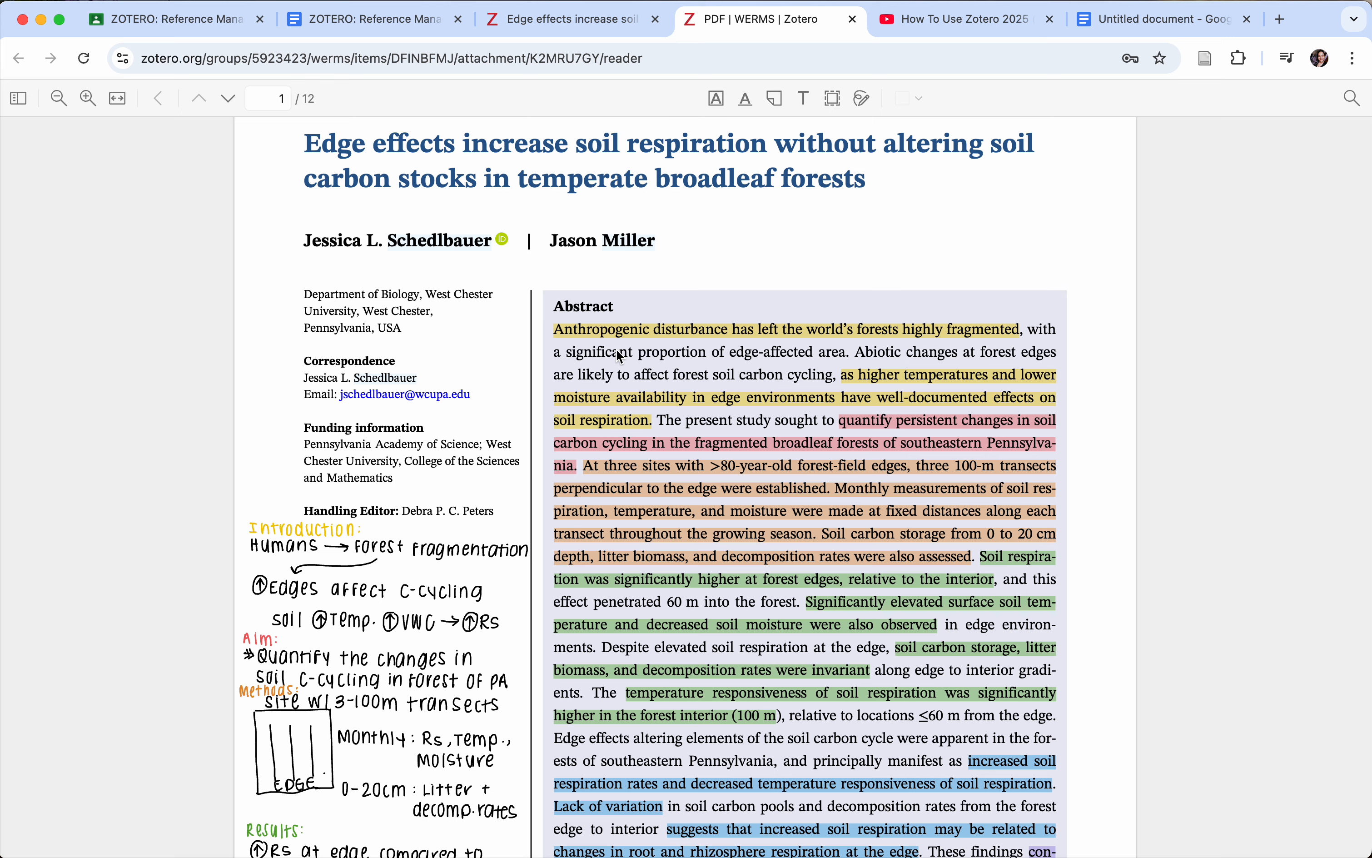
pyautogui.scroll(3, 619, 356)
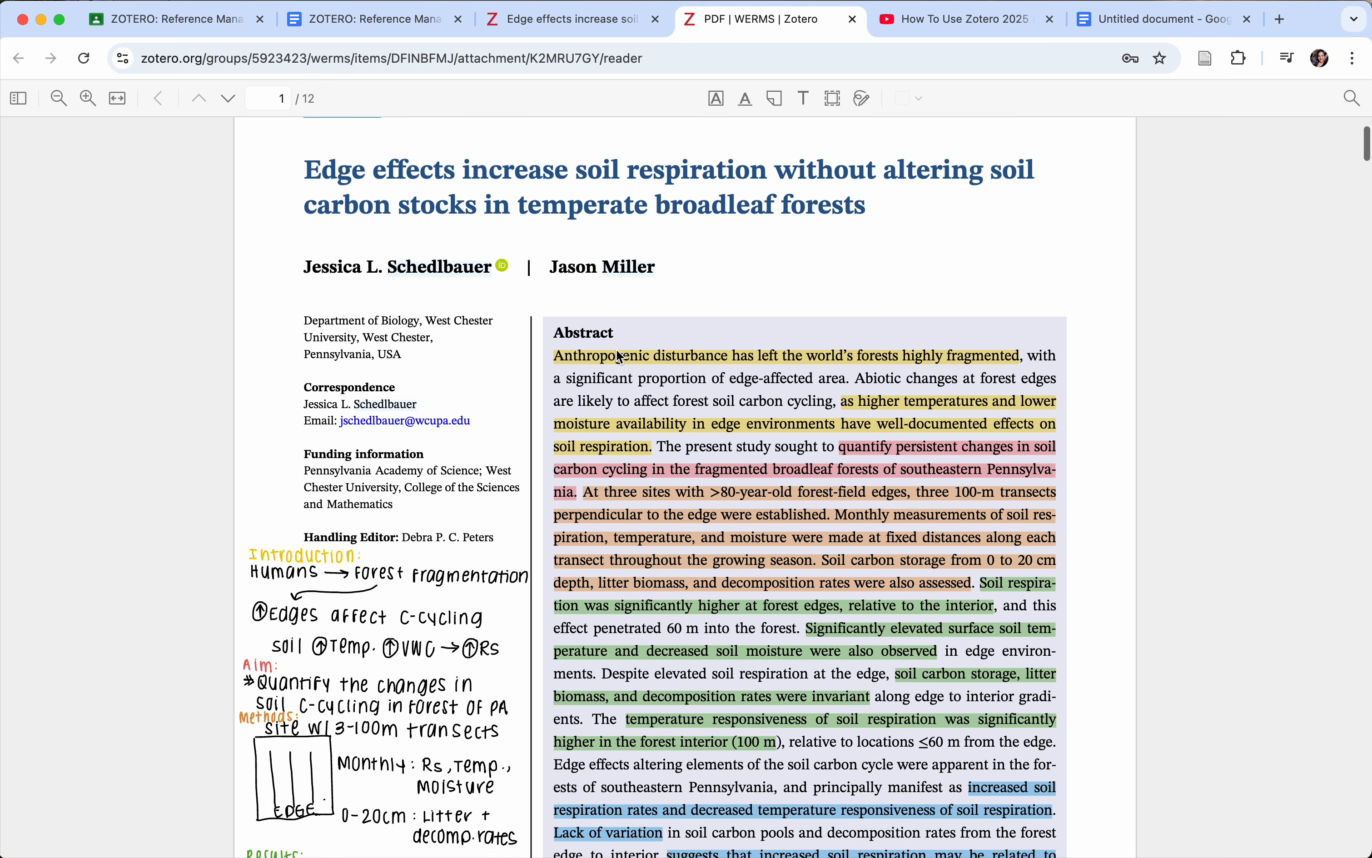
pyautogui.scroll(-8, 616, 350)
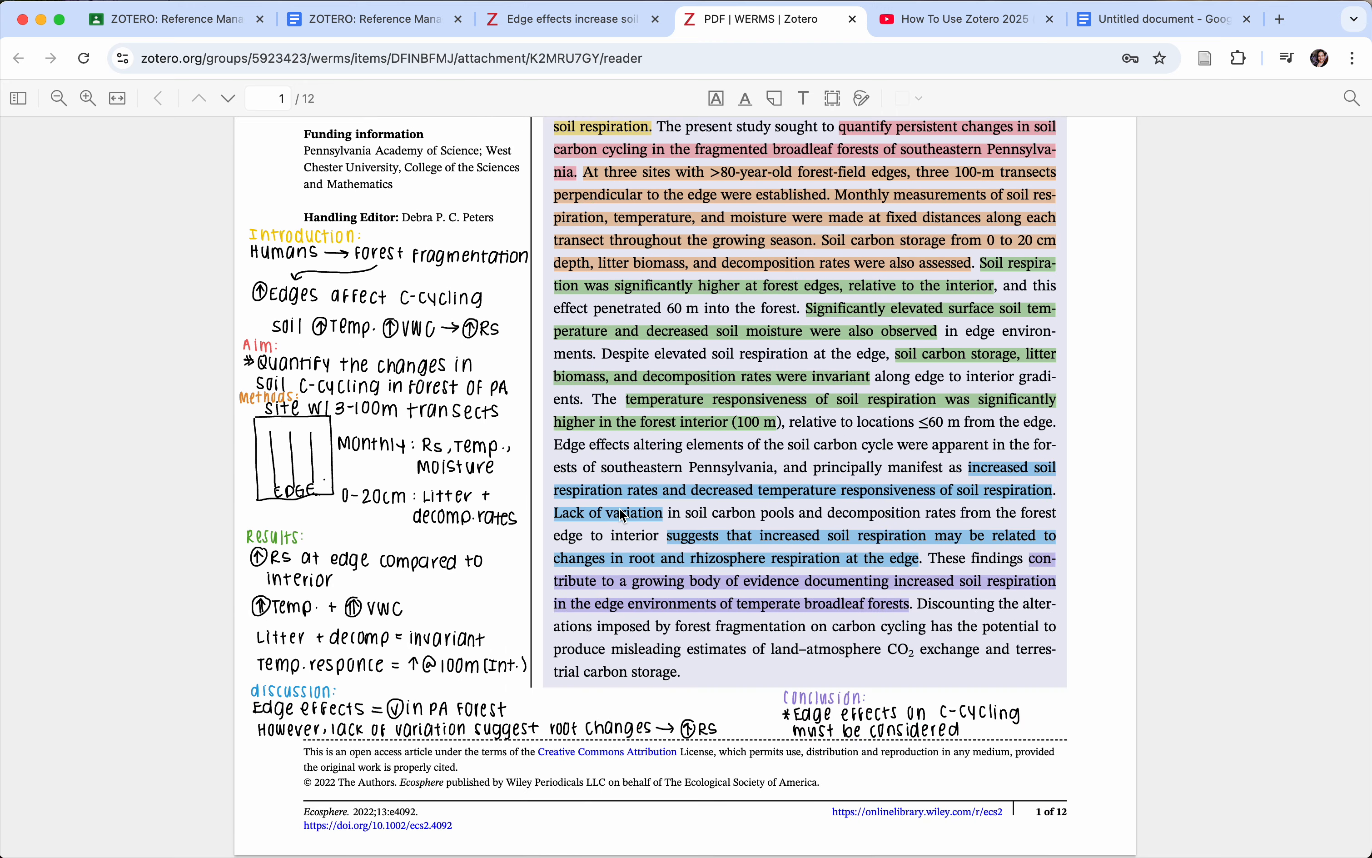
pyautogui.scroll(-3, 618, 507)
pyautogui.scroll(5, 620, 511)
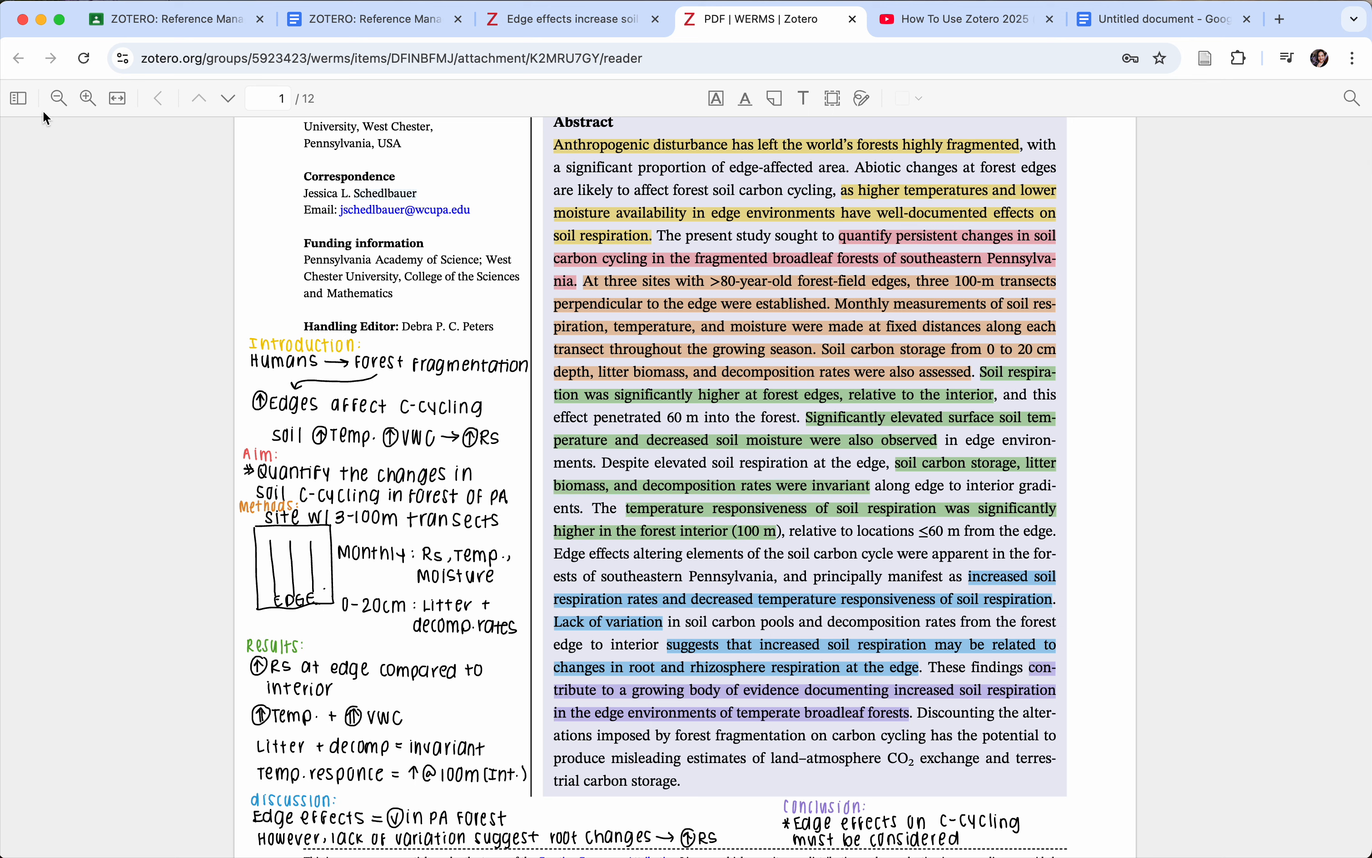
# Open the list of annotations and jump to the first two yellow highlights, the red highlight and the orange highlight on page 1.
pyautogui.click(18, 102)
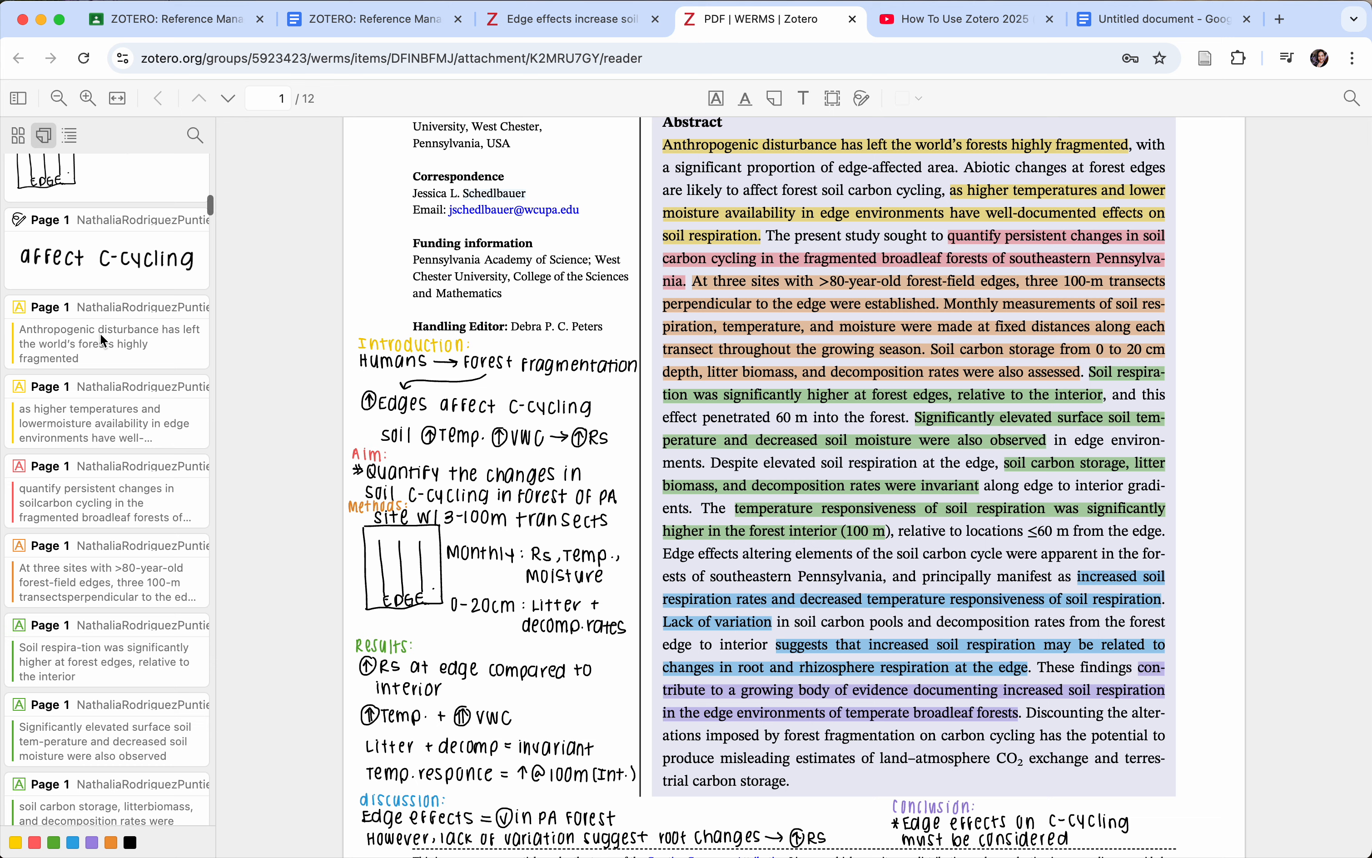
pyautogui.click(100, 333)
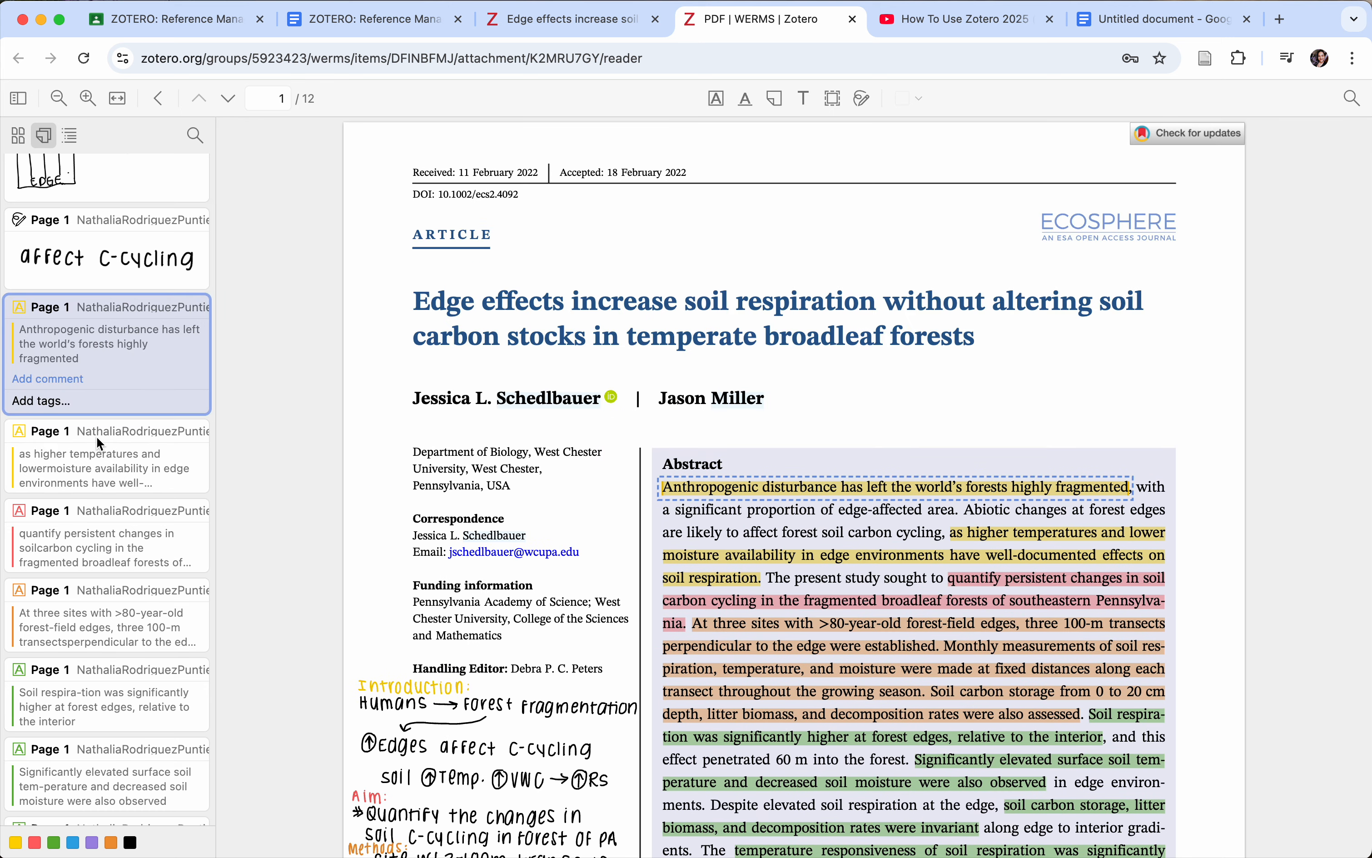
pyautogui.click(95, 435)
pyautogui.click(87, 535)
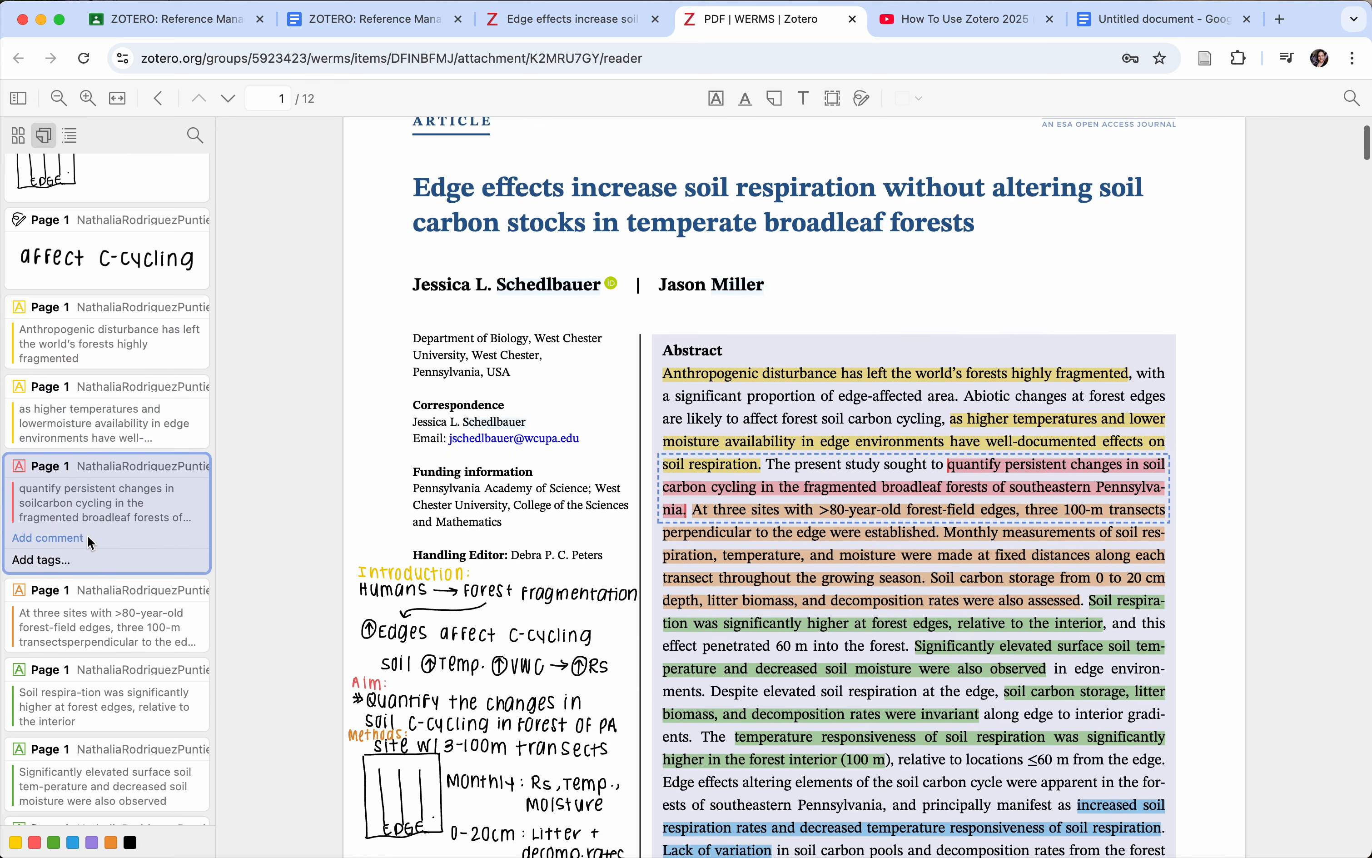
pyautogui.click(90, 592)
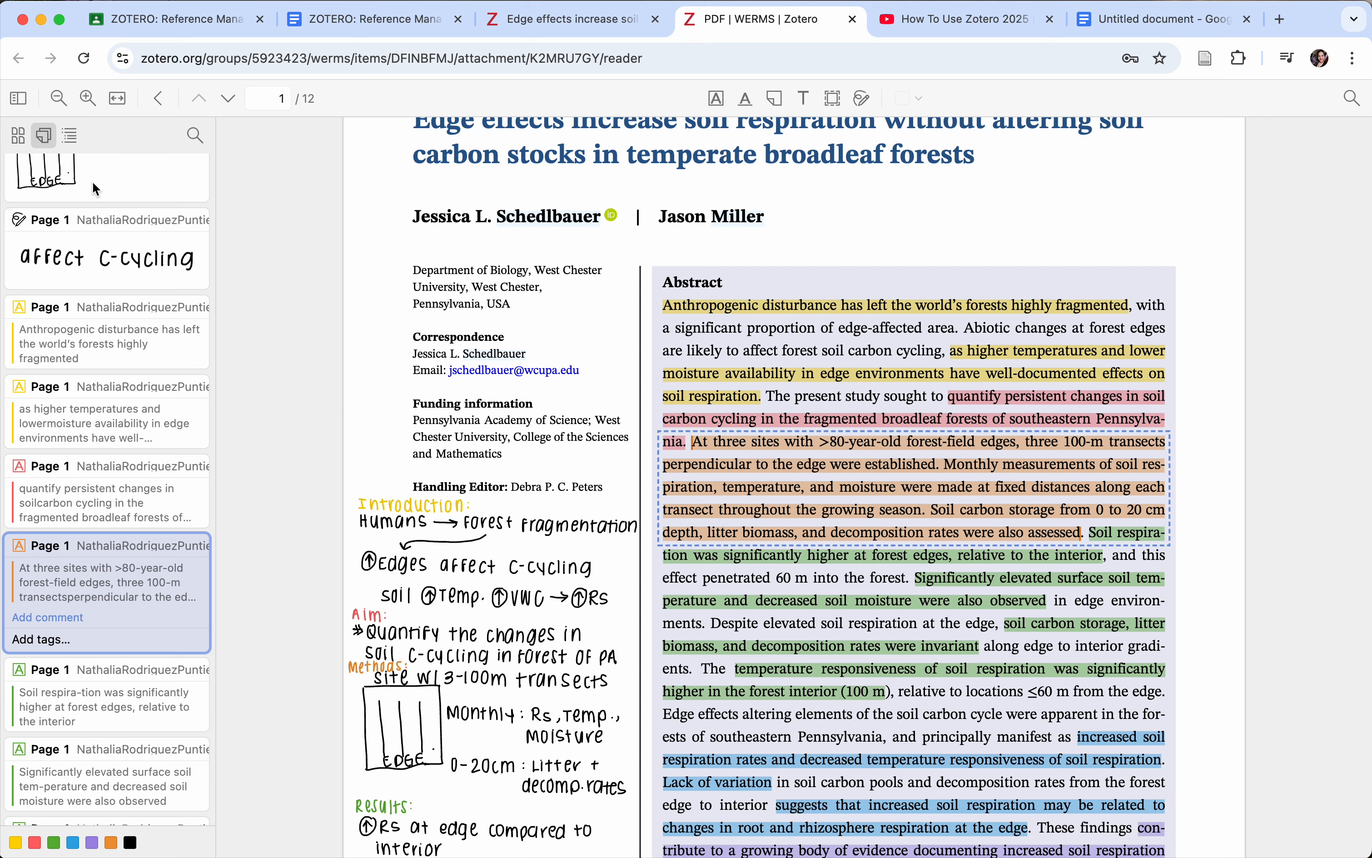
# Switch to the page thumbnails and browse through the article's pages.
pyautogui.click(22, 141)
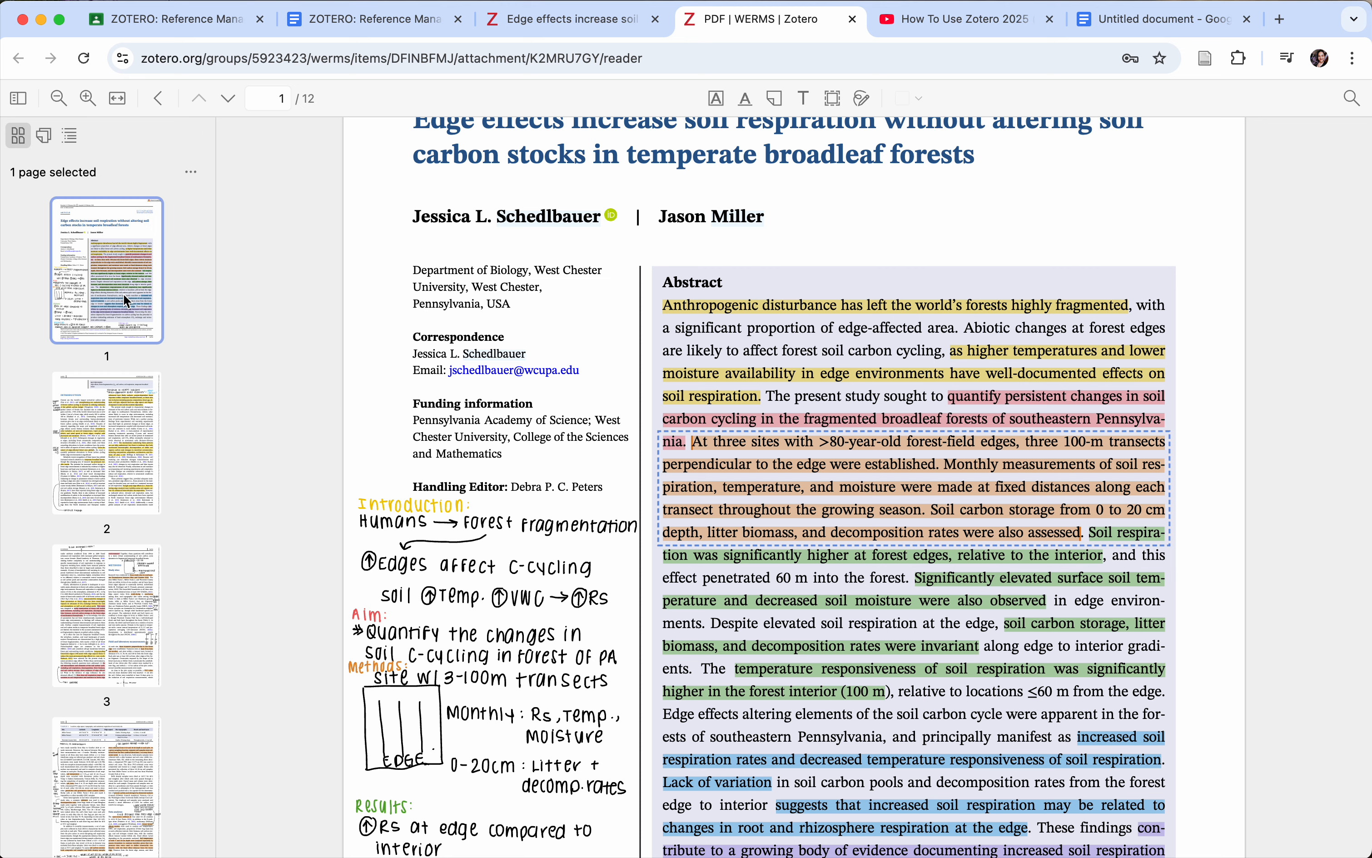
pyautogui.scroll(-12, 142, 421)
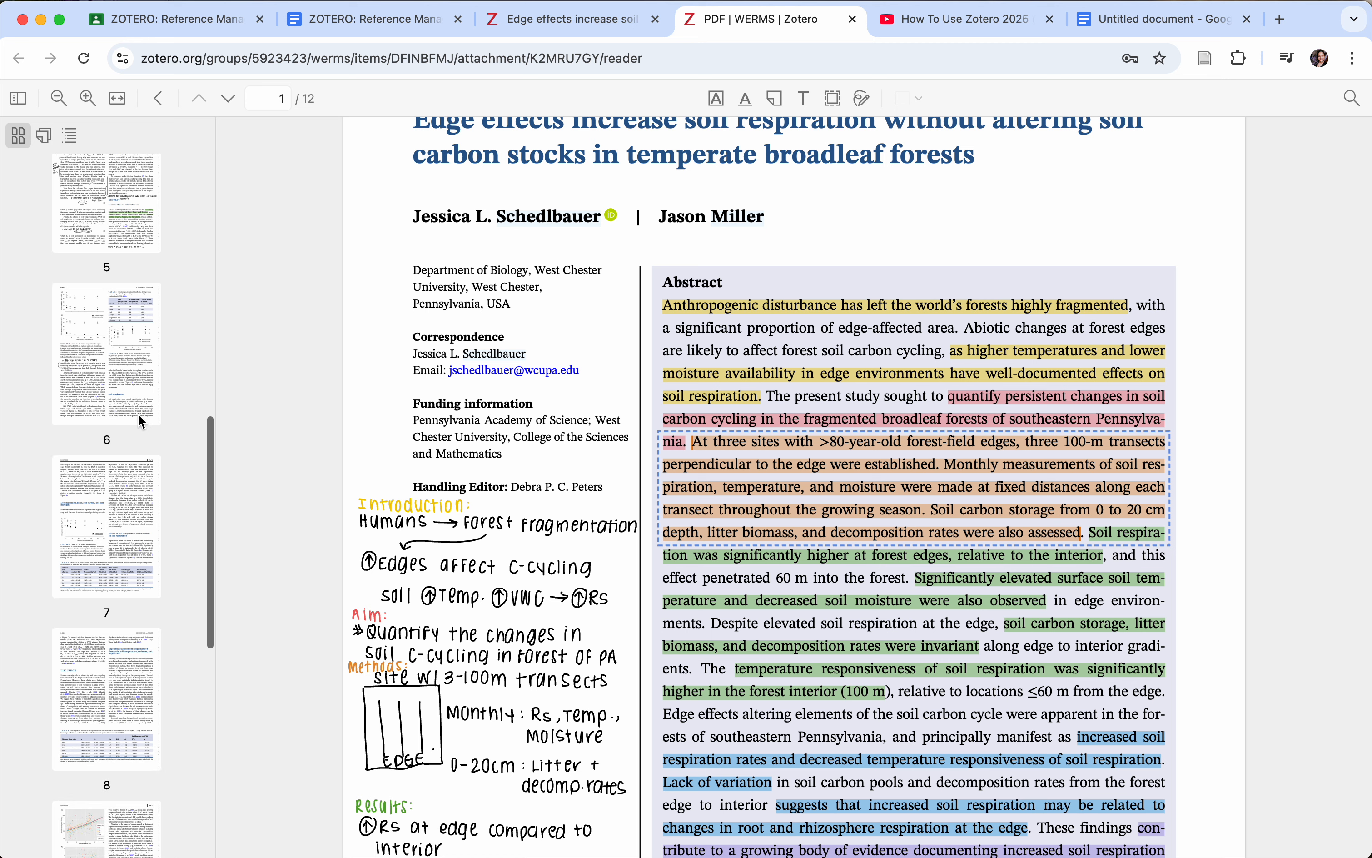
pyautogui.scroll(12, 139, 415)
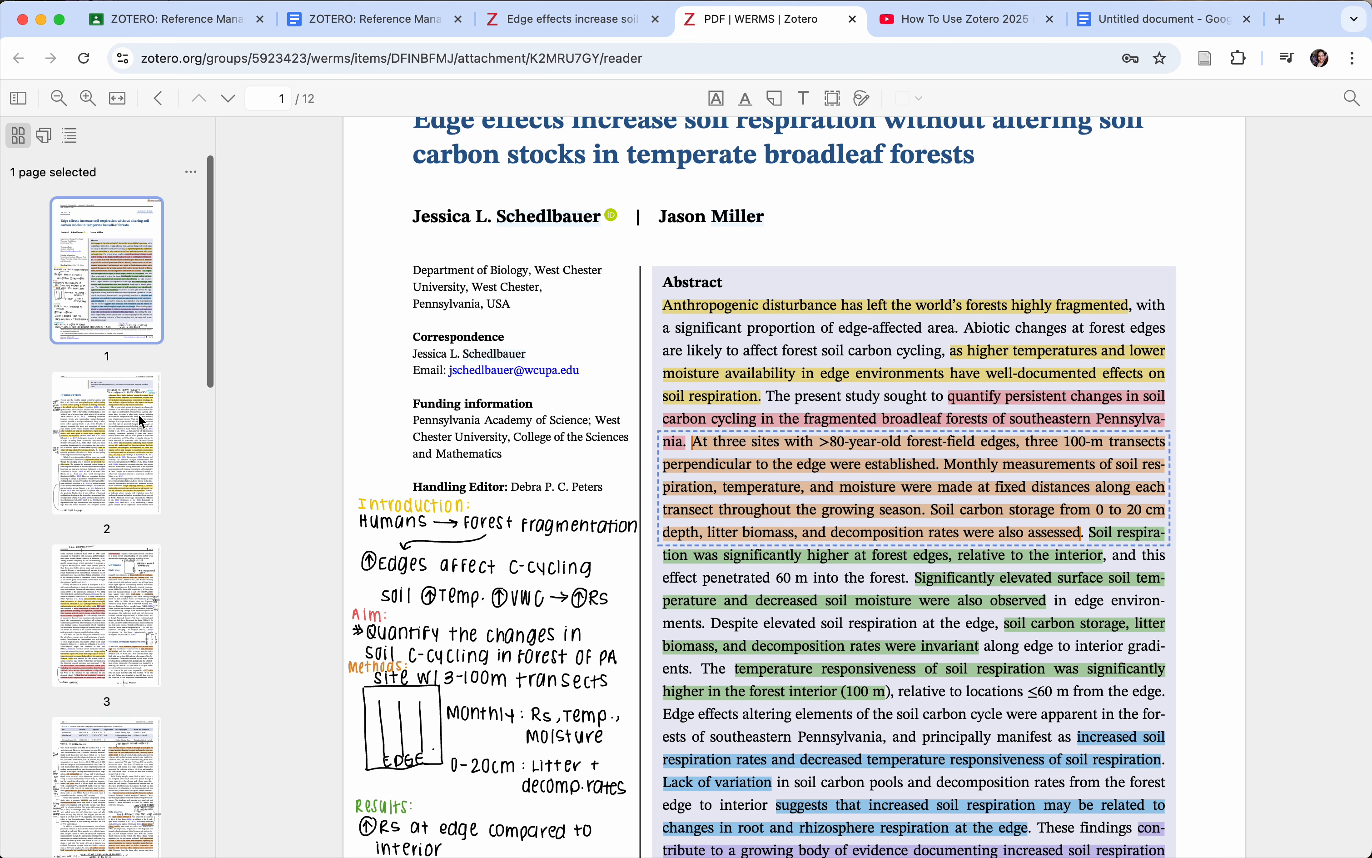
# Show the document outline and visit the Methods, Results and Discussion sections, including the three Discussion subsections.
pyautogui.click(70, 136)
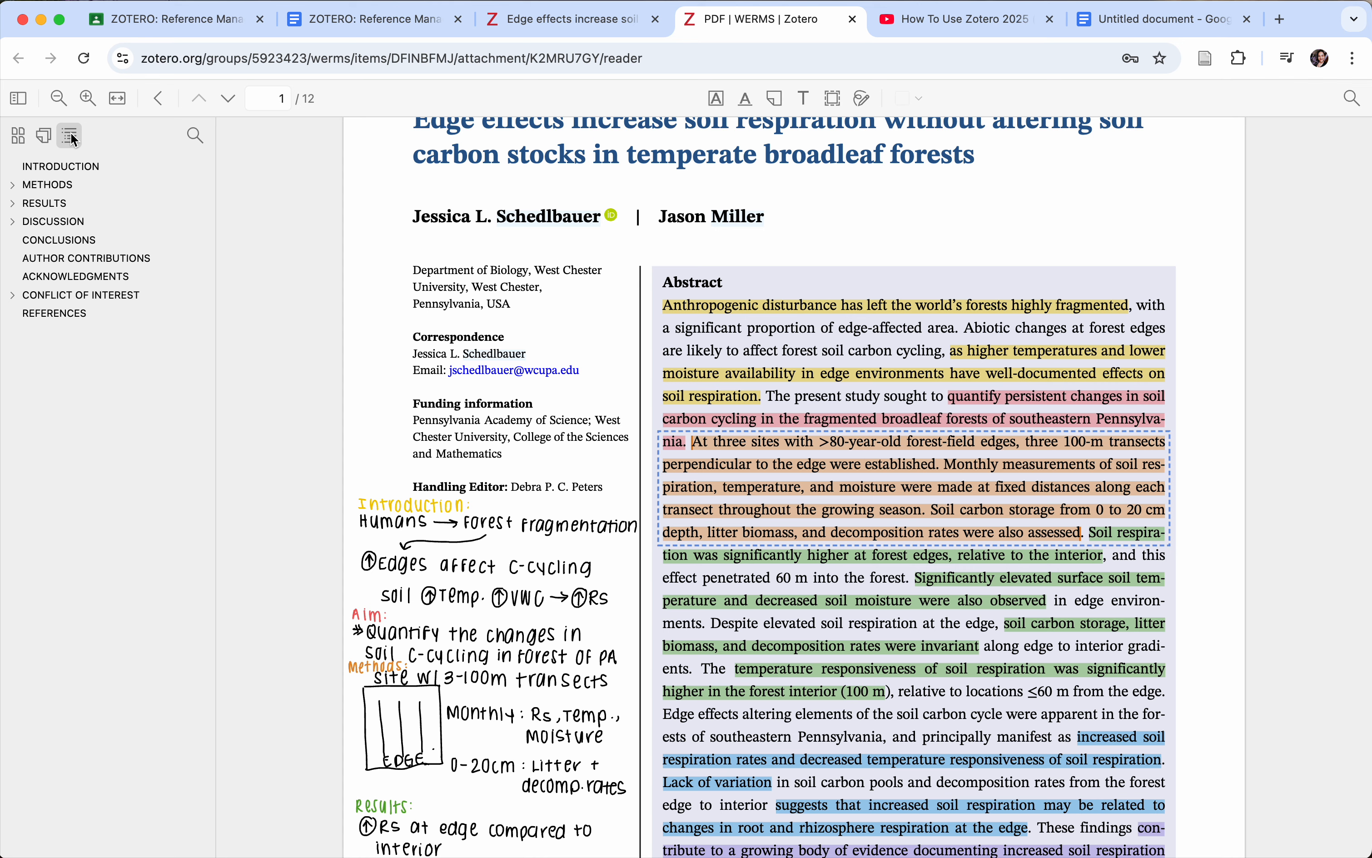
pyautogui.click(43, 187)
pyautogui.click(43, 204)
pyautogui.click(35, 223)
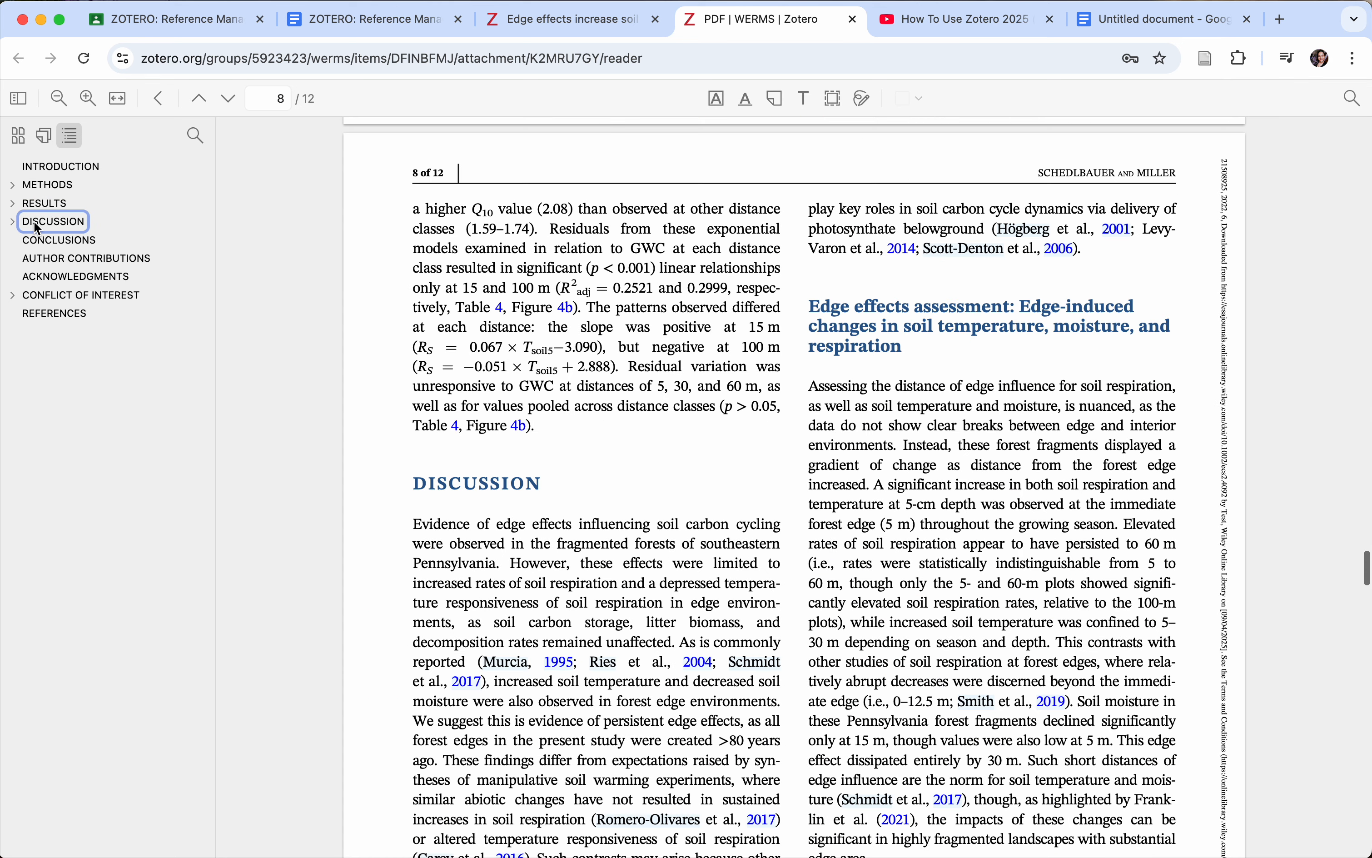
pyautogui.click(12, 222)
pyautogui.click(69, 251)
pyautogui.click(82, 309)
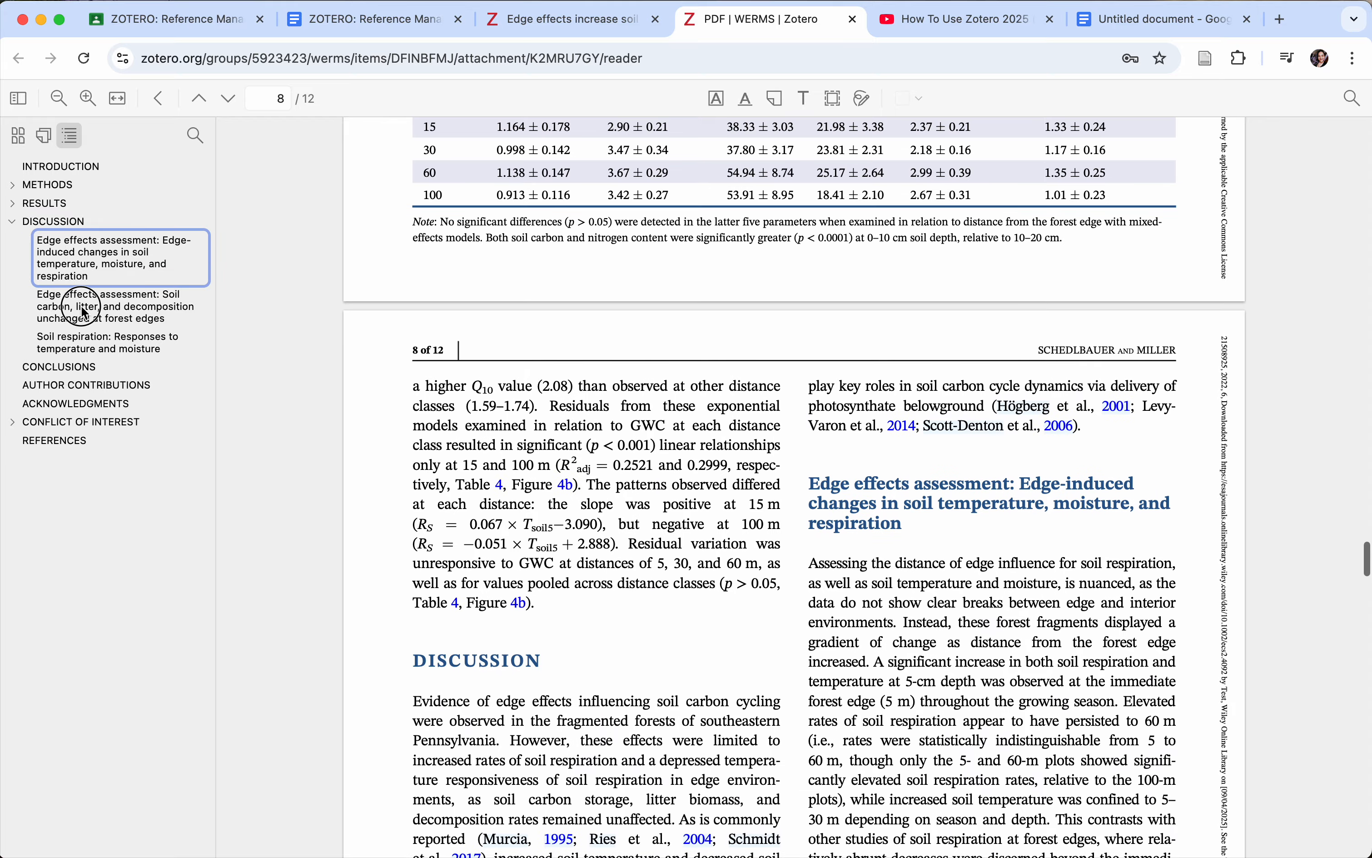
pyautogui.click(80, 348)
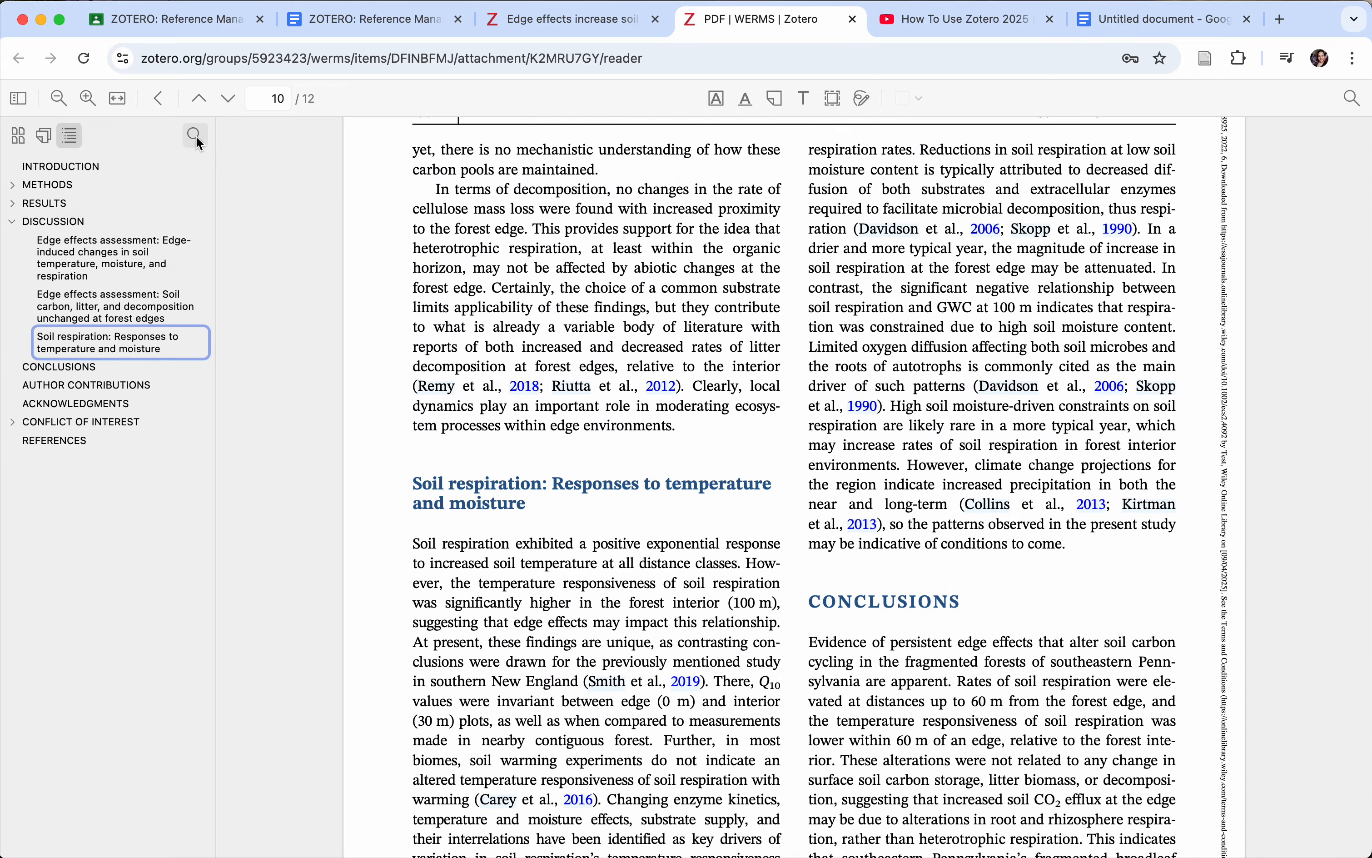
# Visit the Methods subsections Study sites, Field and laboratory measurements, and Data analyses from the outline, and hide the sidebar.
pyautogui.click(196, 136)
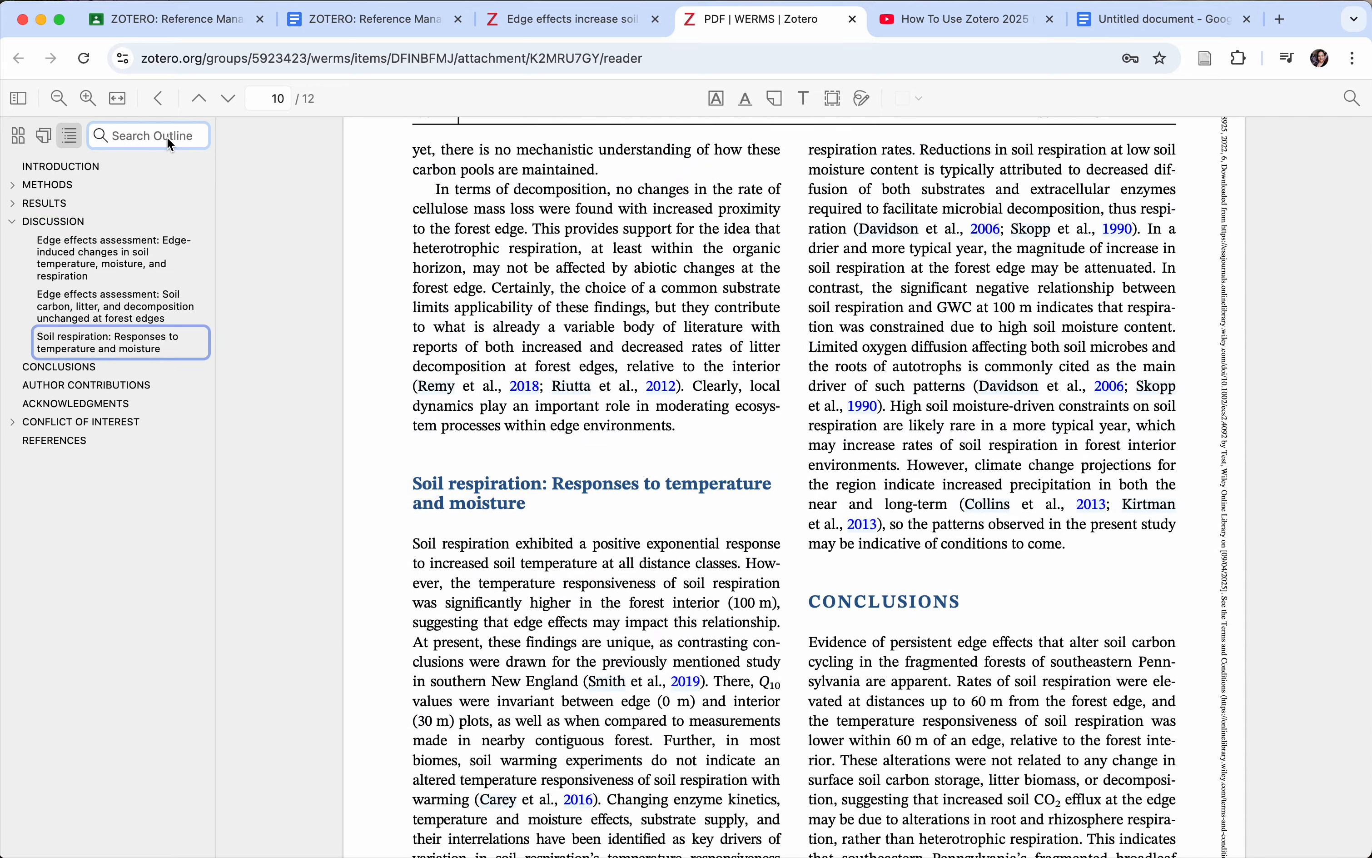
pyautogui.click(64, 185)
pyautogui.click(14, 185)
pyautogui.click(44, 208)
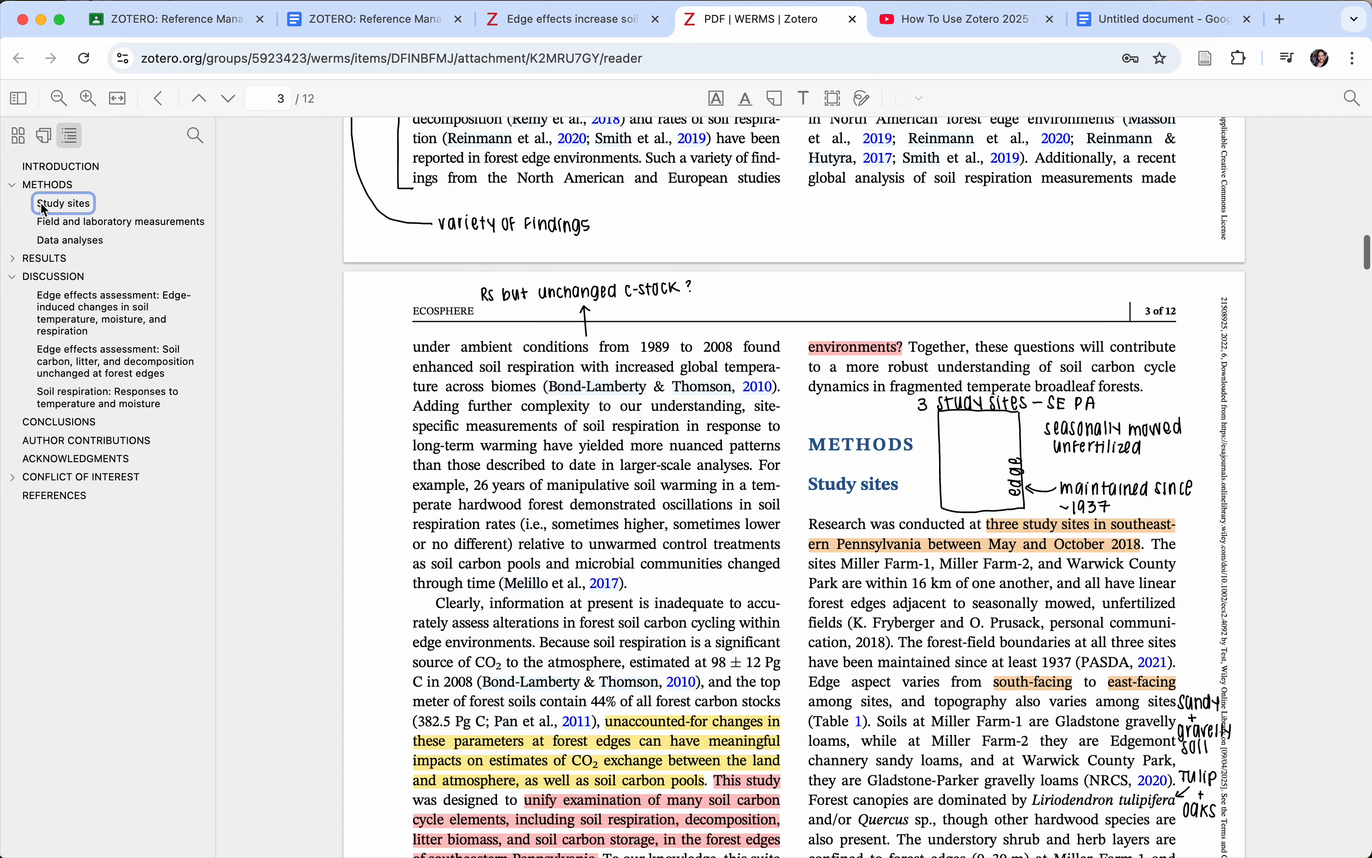
pyautogui.click(56, 222)
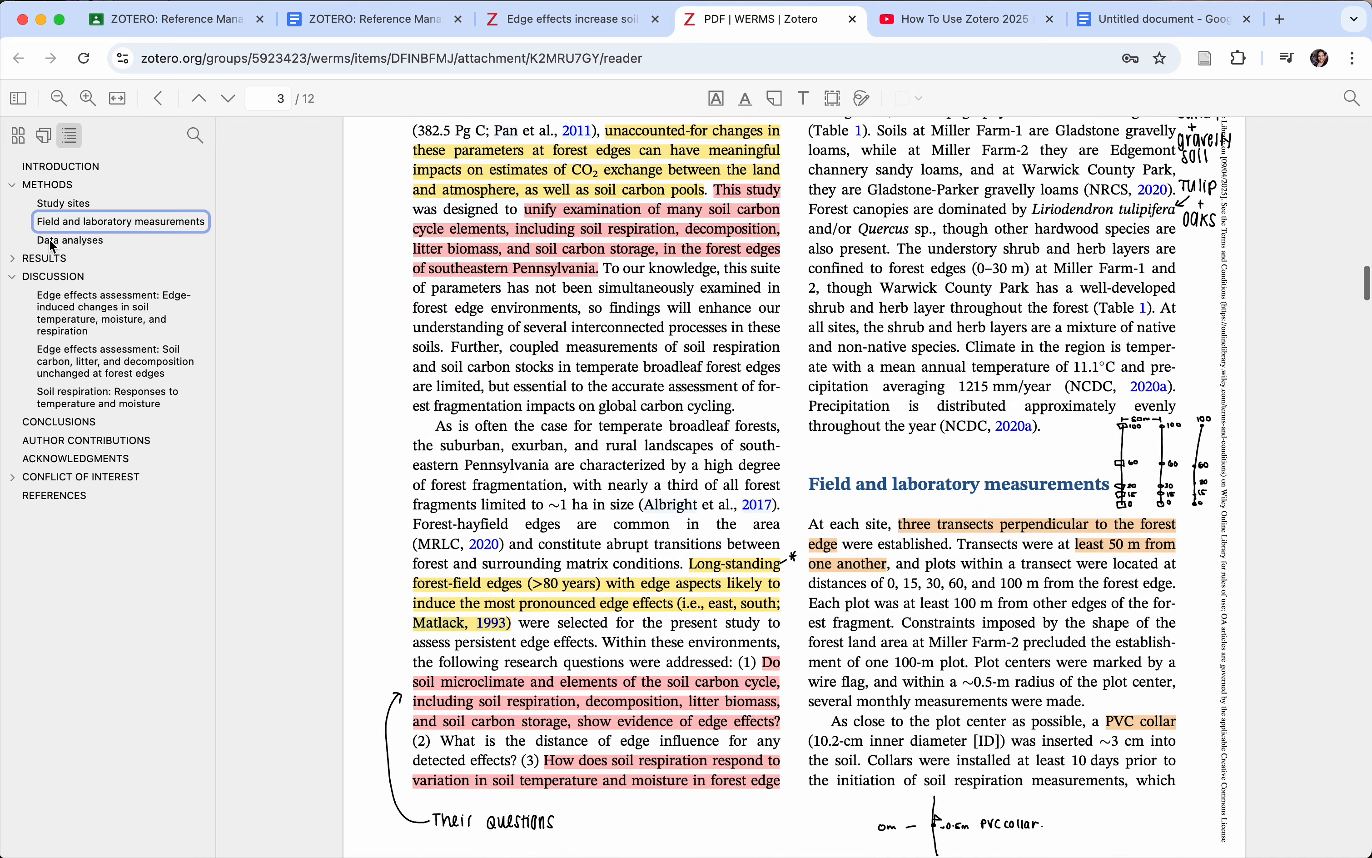
pyautogui.click(50, 241)
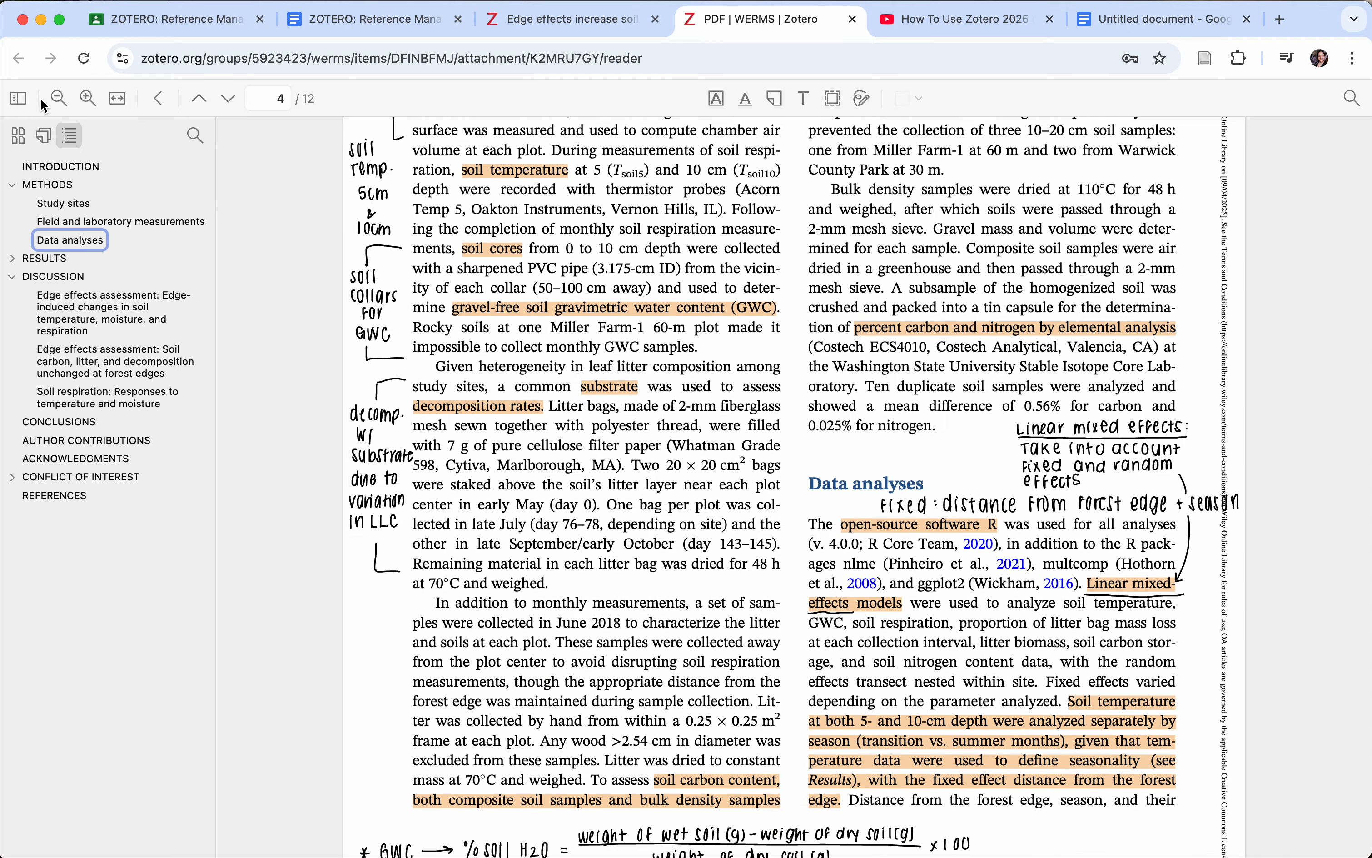
pyautogui.click(18, 98)
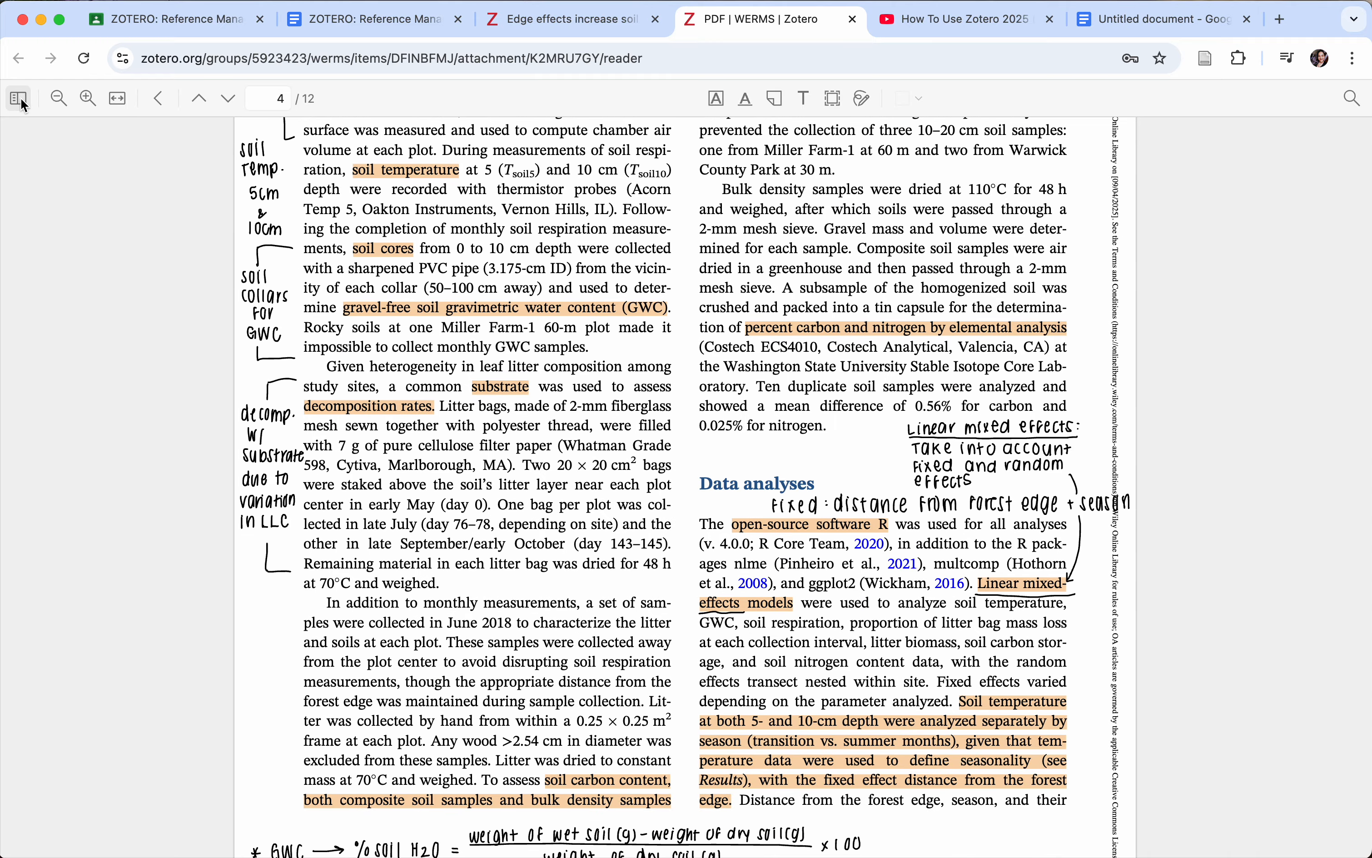
# Try zooming the article out and in, fit it to the page width, and zoom out two levels.
pyautogui.click(61, 97)
pyautogui.click(87, 96)
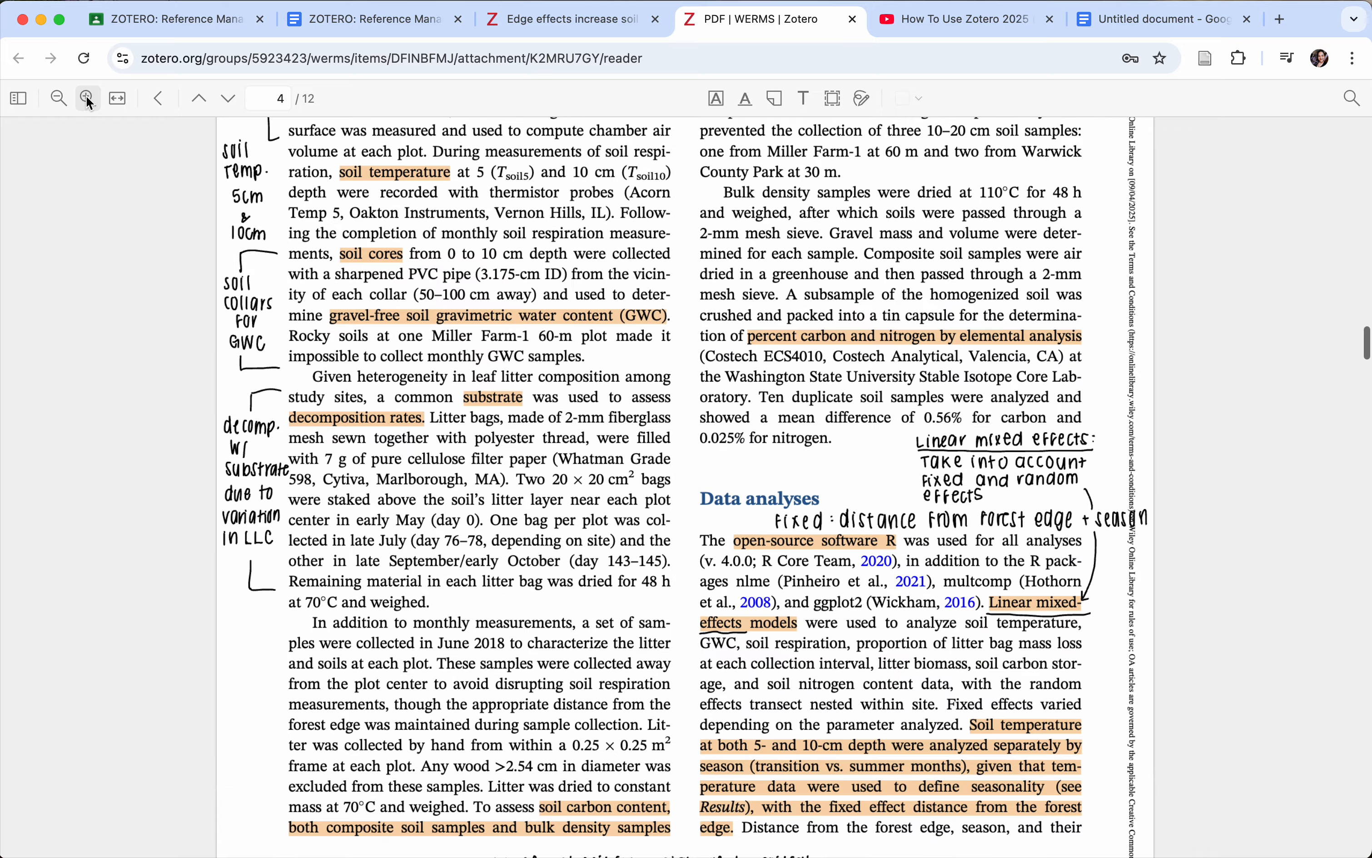
pyautogui.click(119, 99)
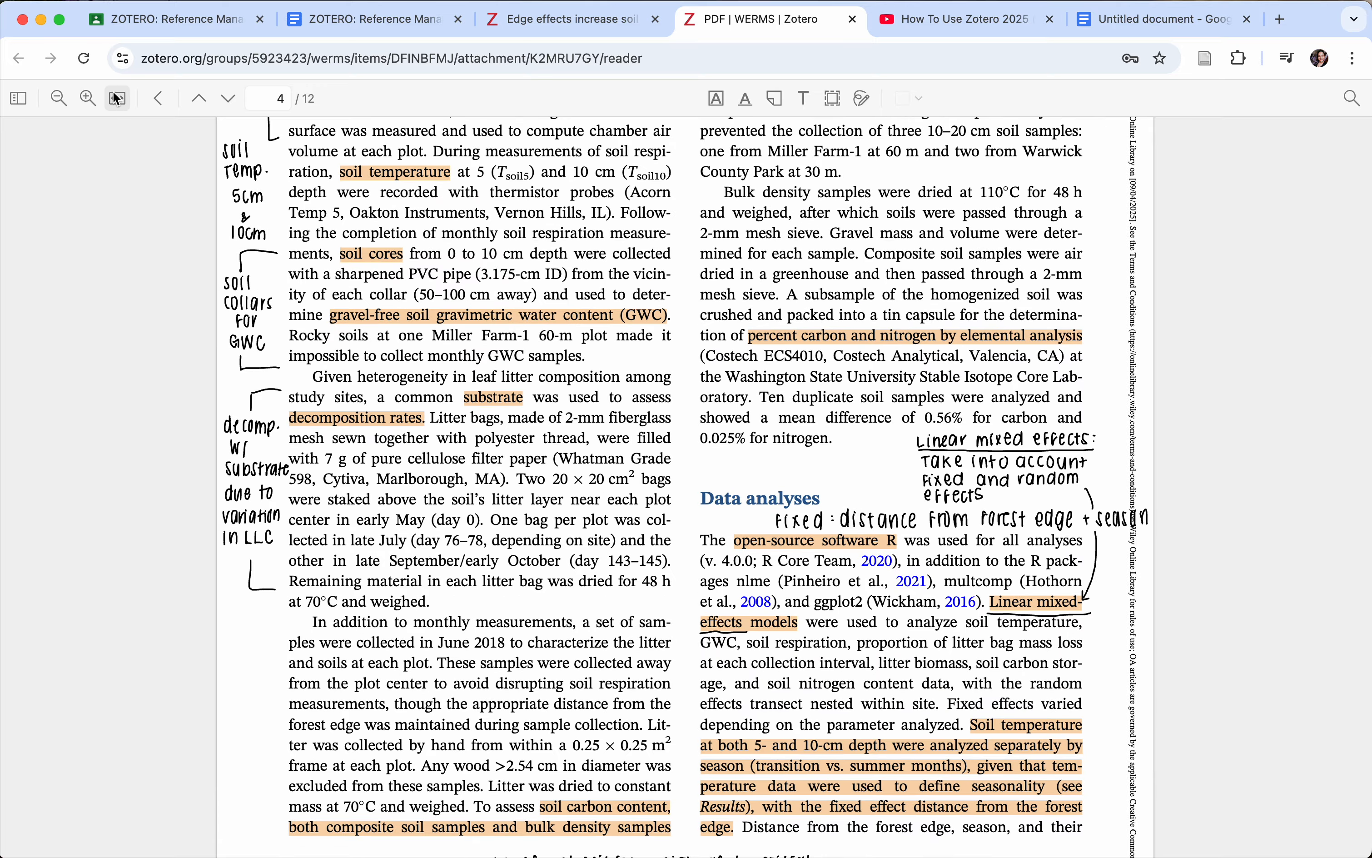
pyautogui.scroll(15, 317, 413)
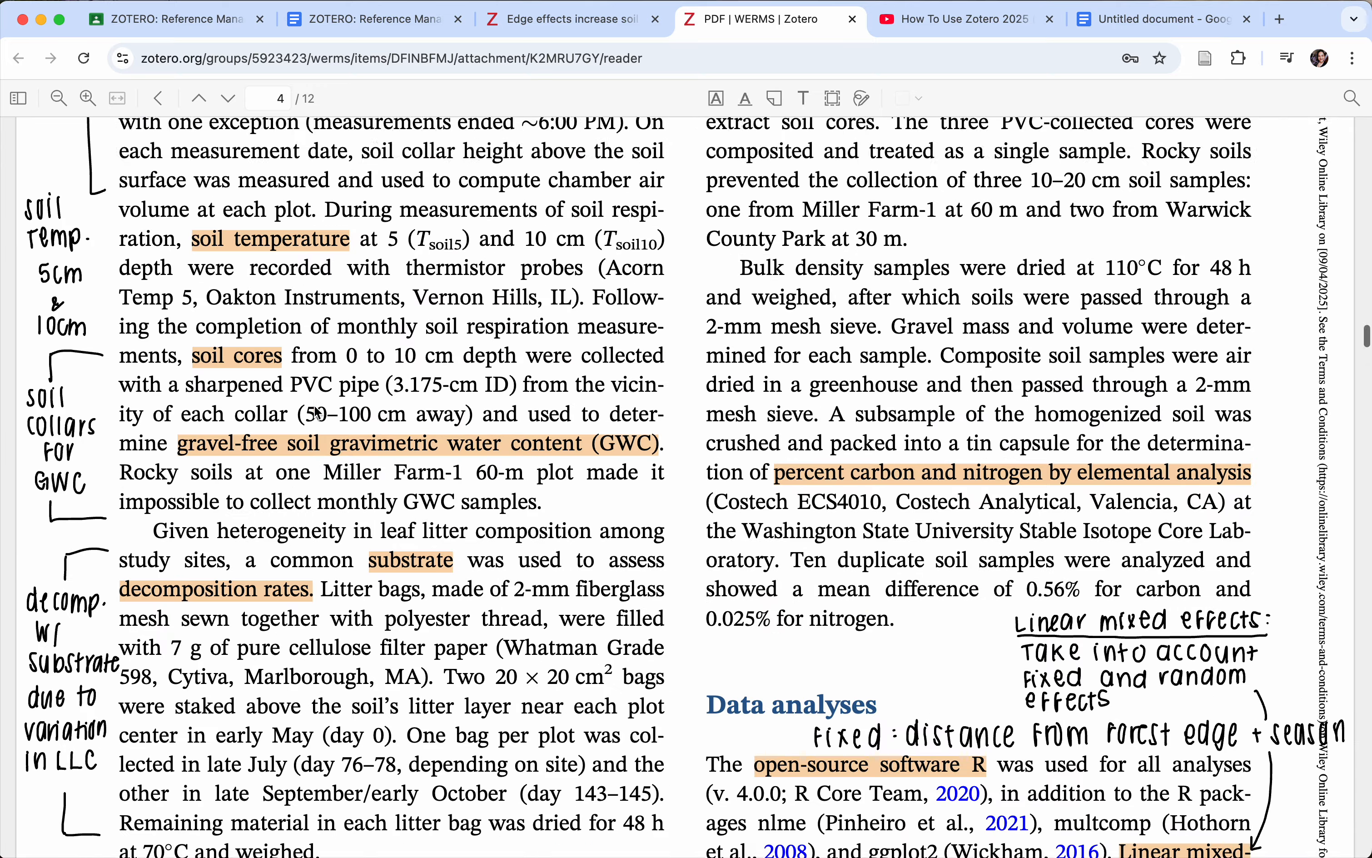
pyautogui.scroll(5, 318, 413)
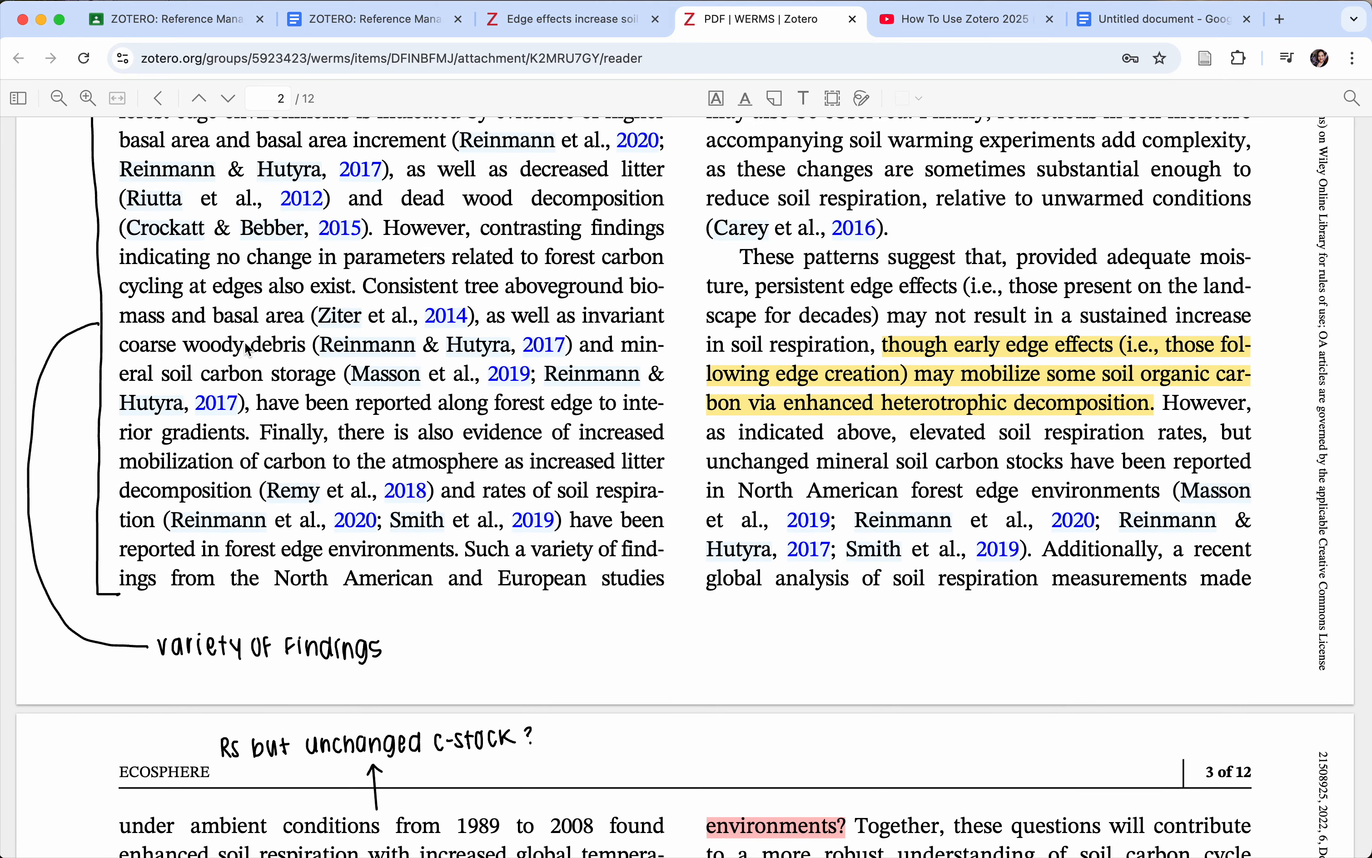
pyautogui.click(59, 100)
pyautogui.click(59, 100)
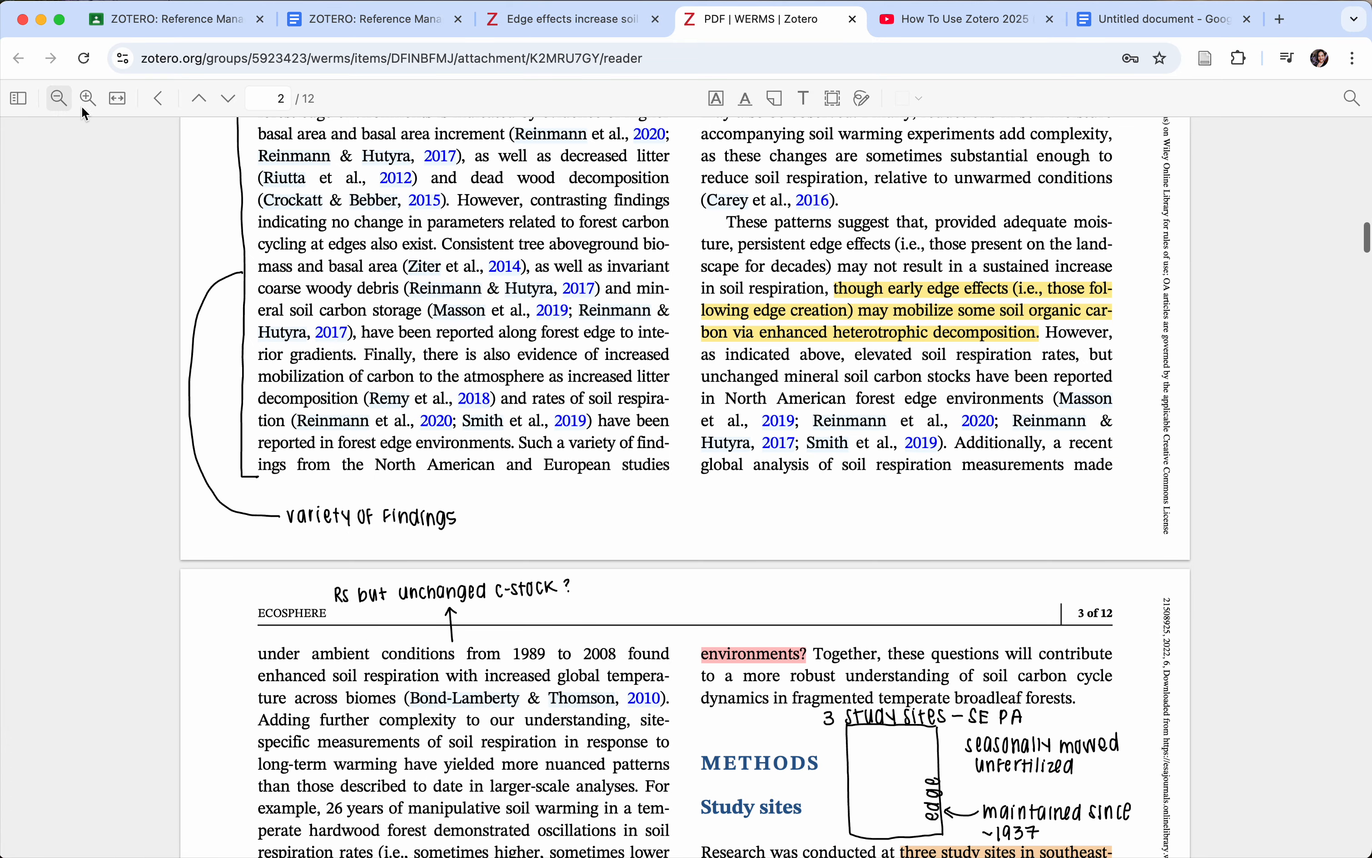
# Go back page by page to page 1 and forward again to page 4.
pyautogui.click(237, 102)
pyautogui.click(203, 99)
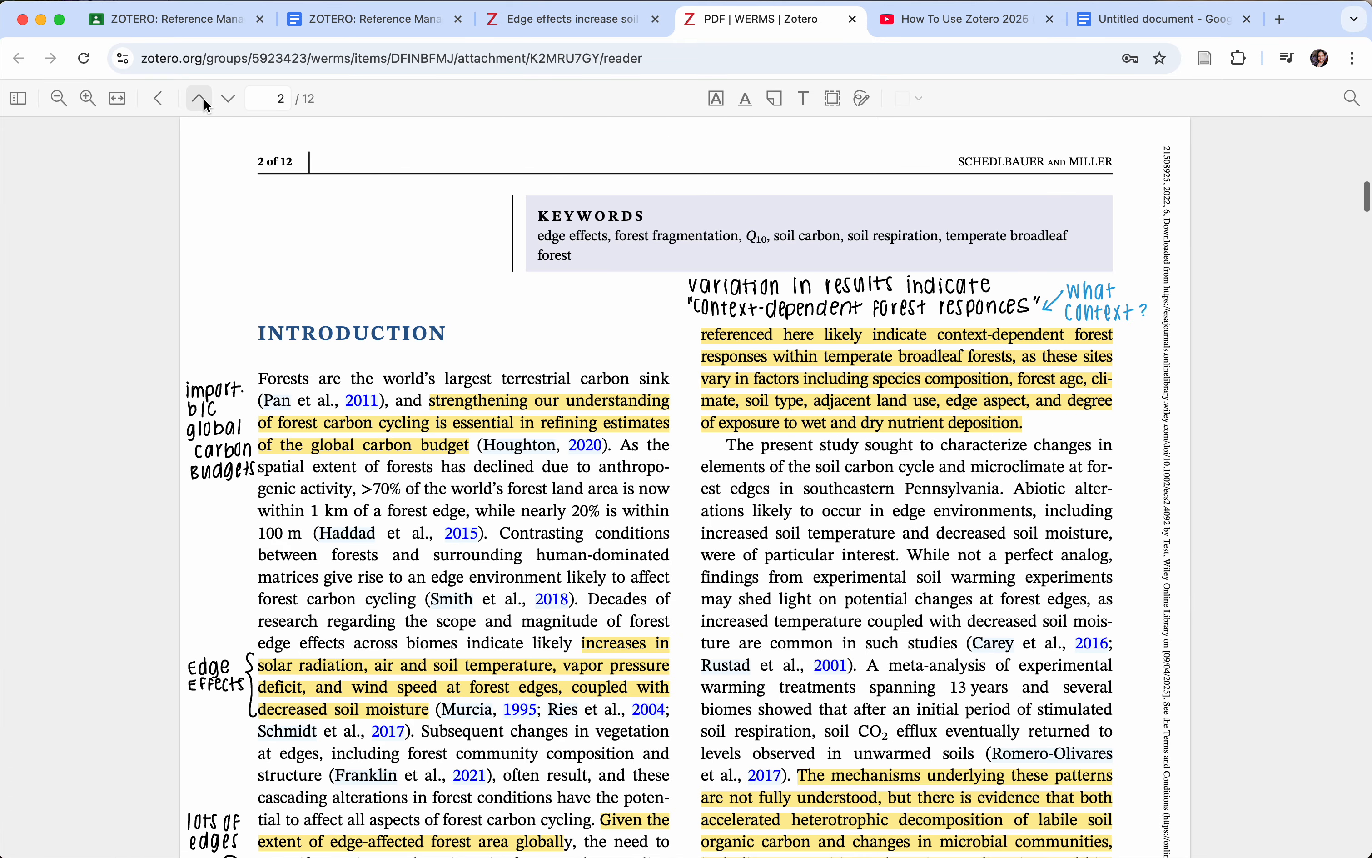
pyautogui.click(204, 99)
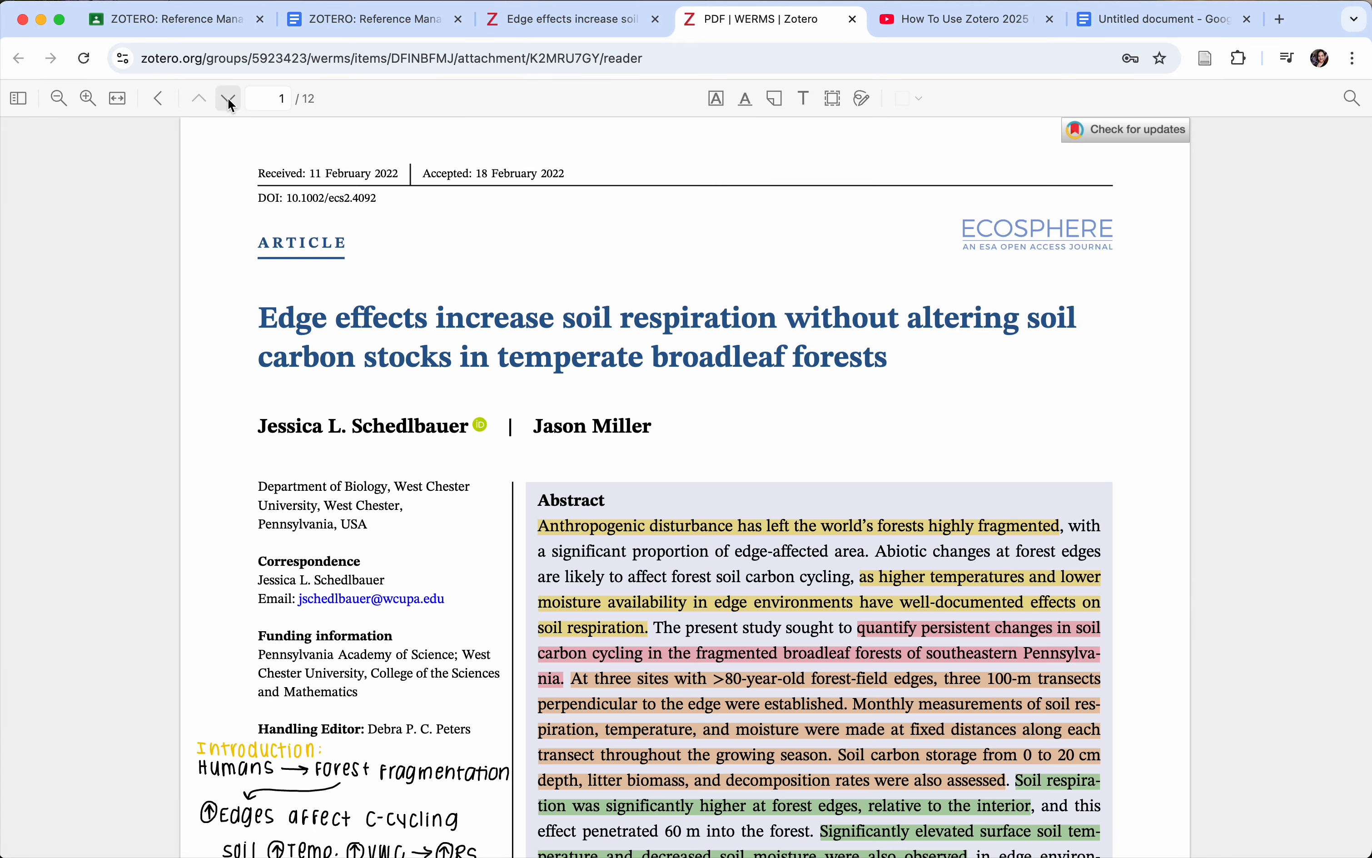
pyautogui.click(227, 103)
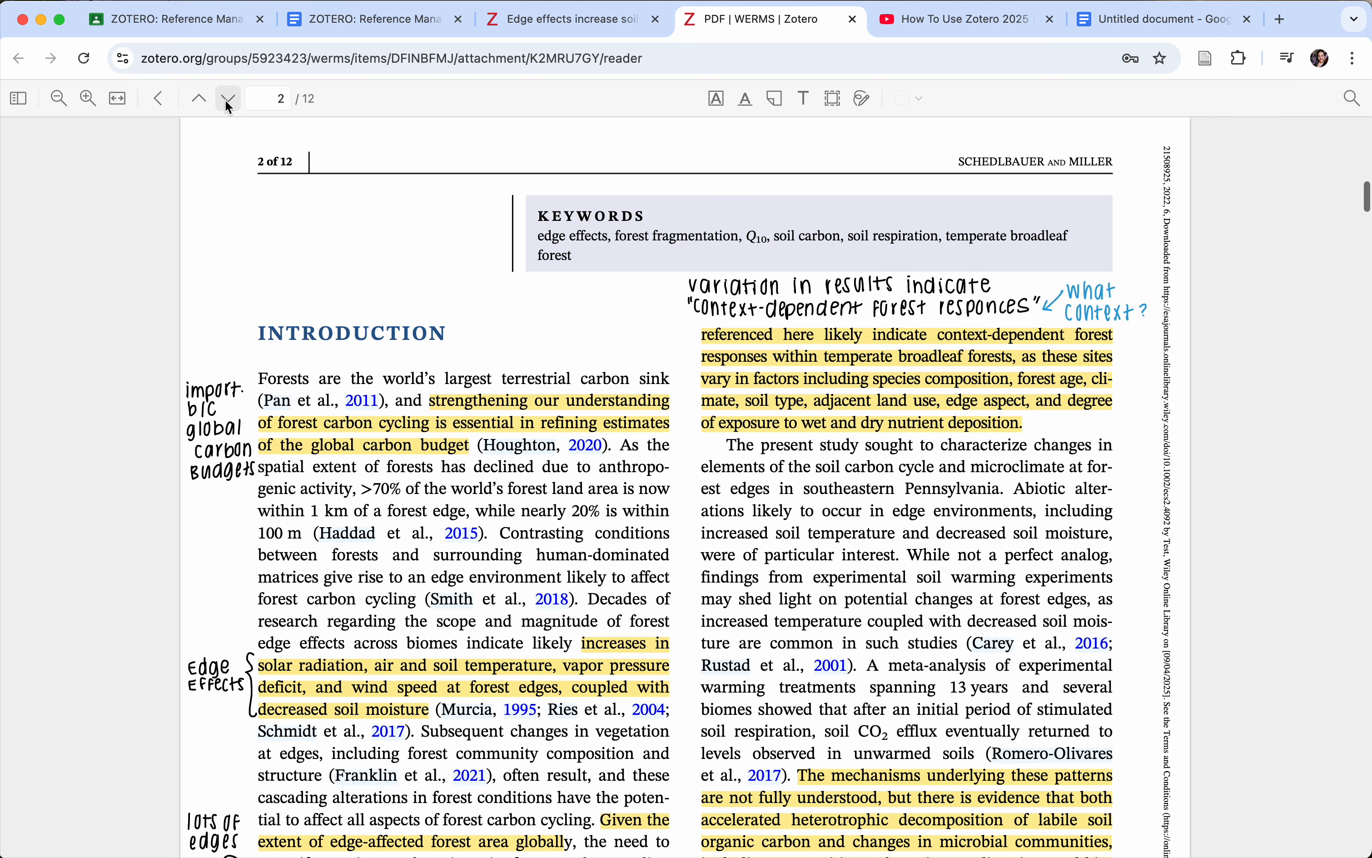
pyautogui.click(224, 101)
pyautogui.click(225, 101)
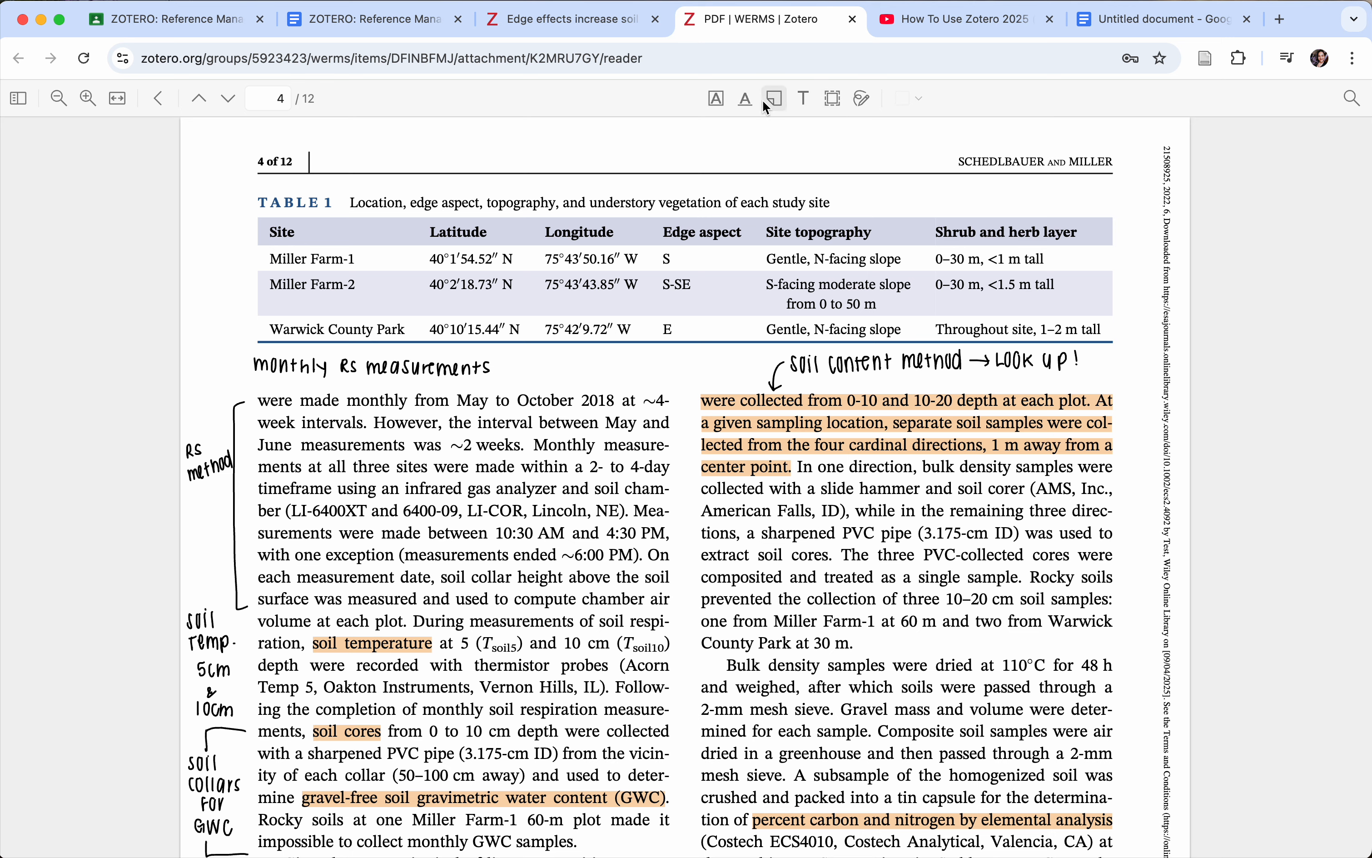
# Check the labelled annotation toolbar diagram in the Google Docs Zotero guide and return to the article PDF in Zotero.
pyautogui.click(322, 21)
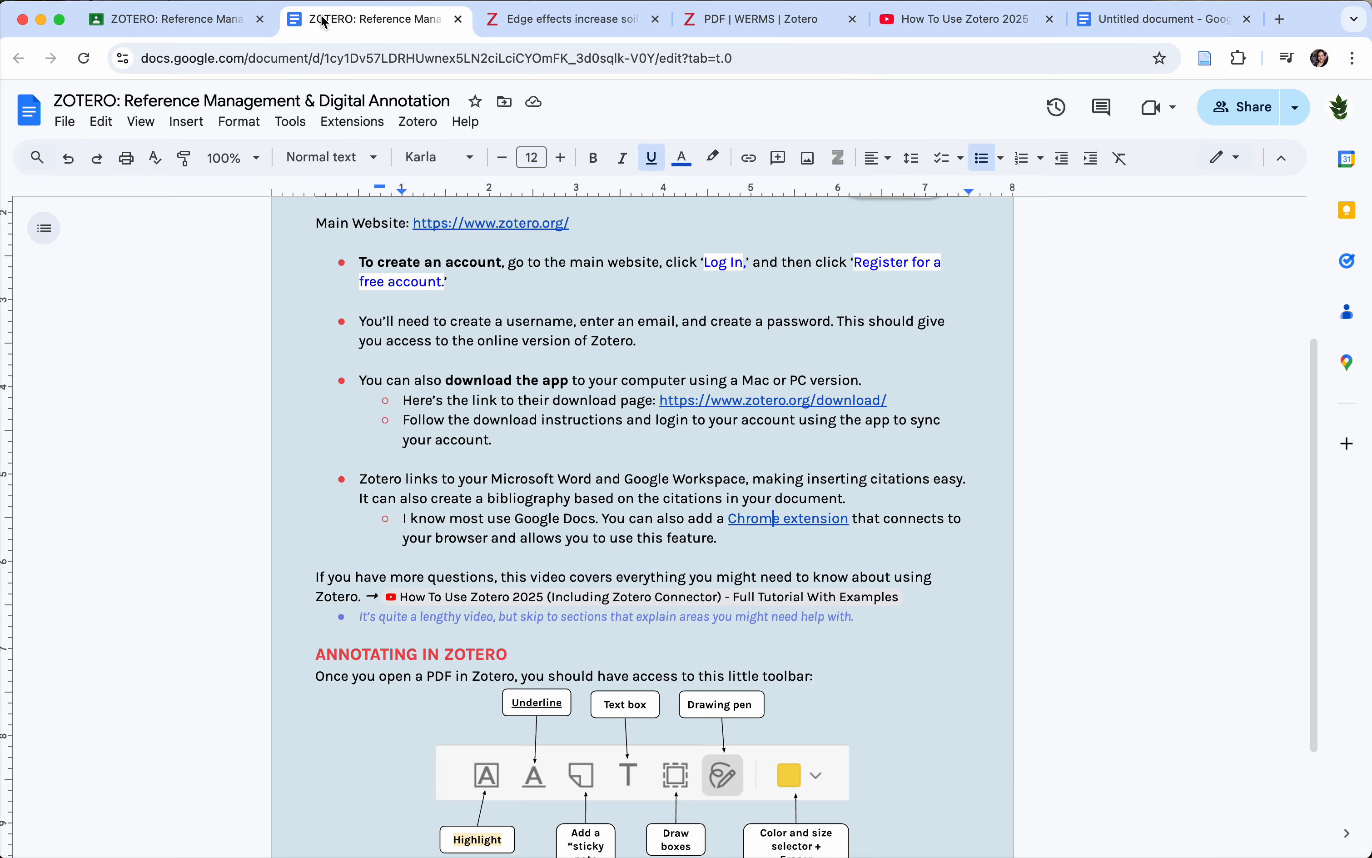
pyautogui.scroll(-5, 482, 340)
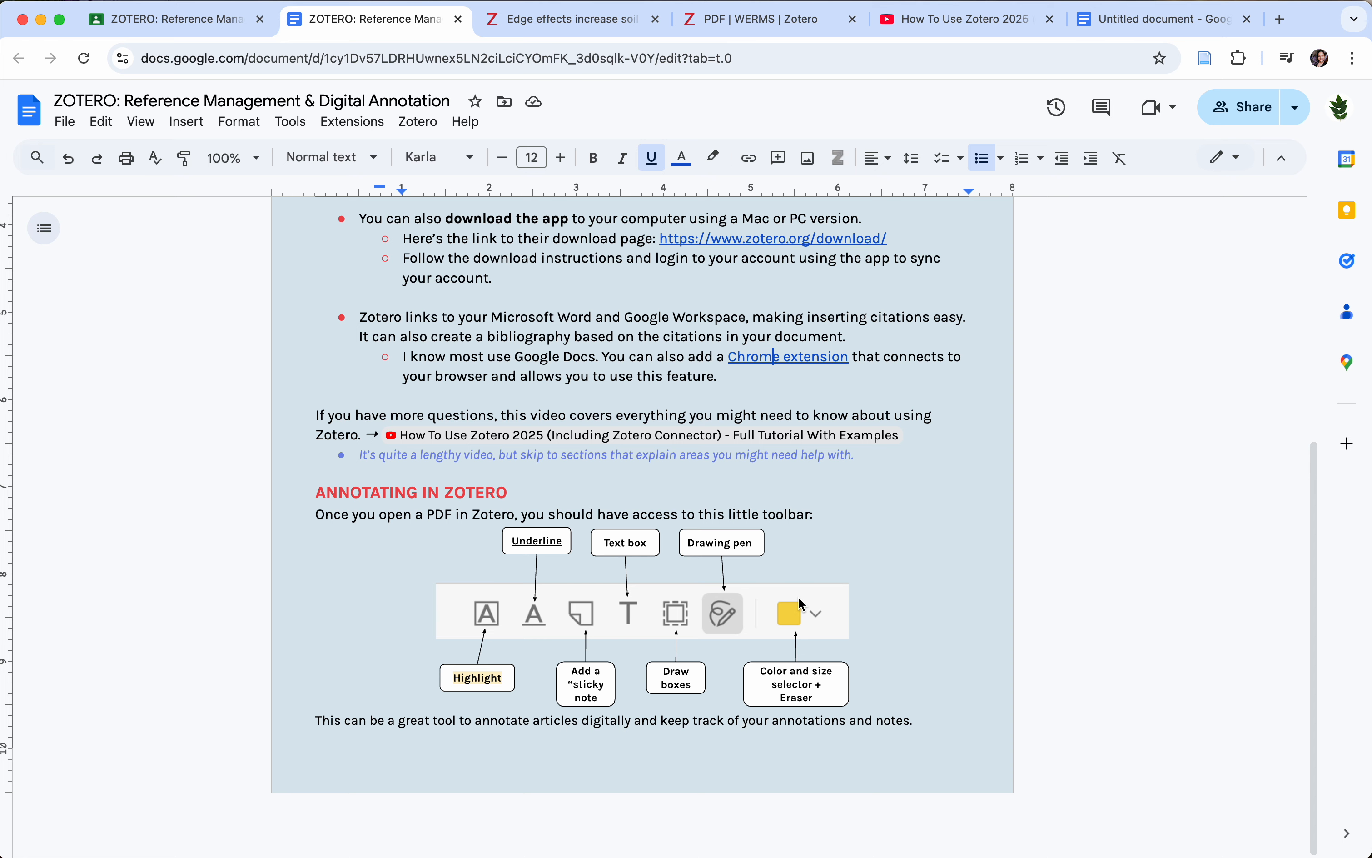
pyautogui.click(610, 26)
pyautogui.click(743, 21)
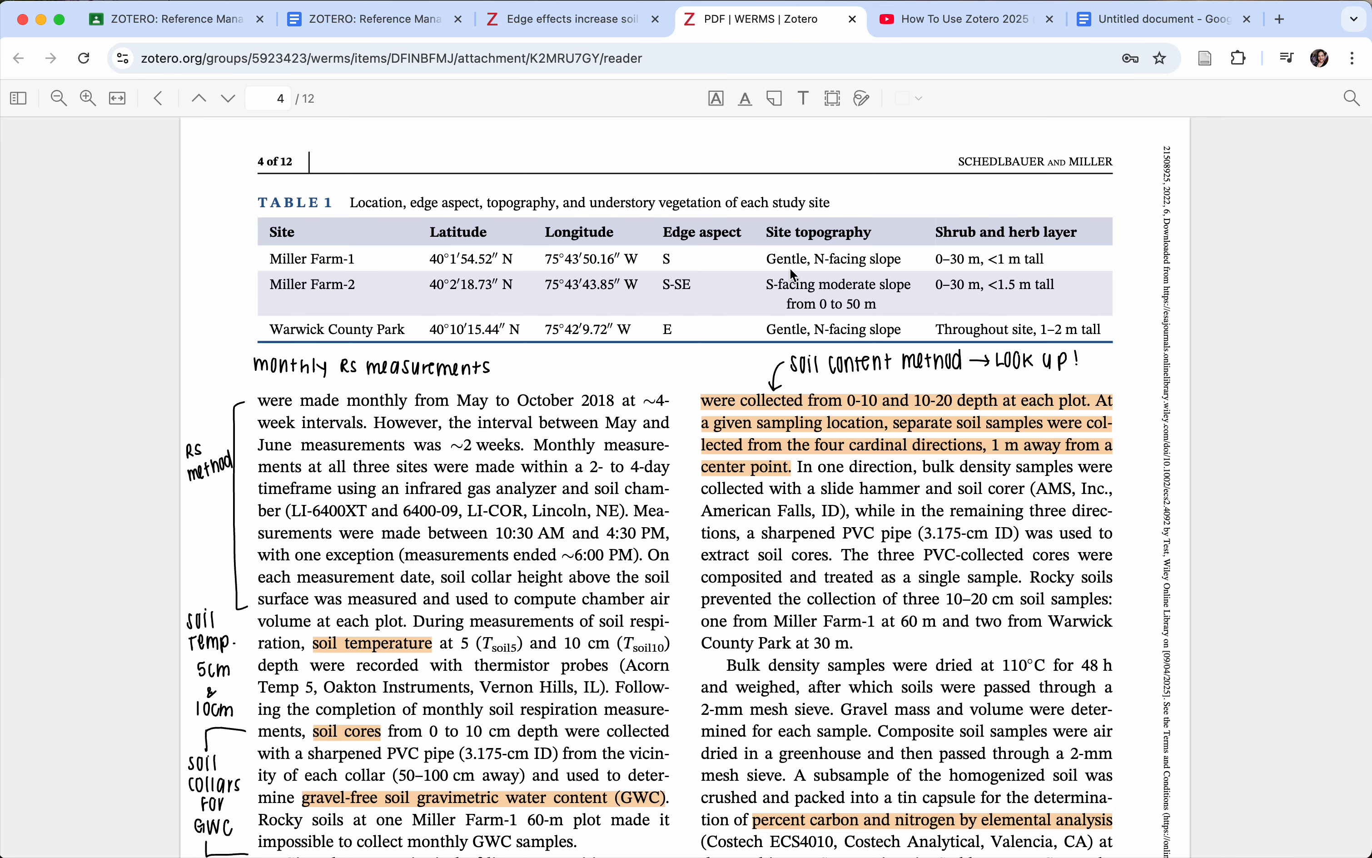
# Highlight in yellow the page 5 passage from "Any outliers or other points removed" through "(data not shown).".
pyautogui.scroll(-15, 828, 436)
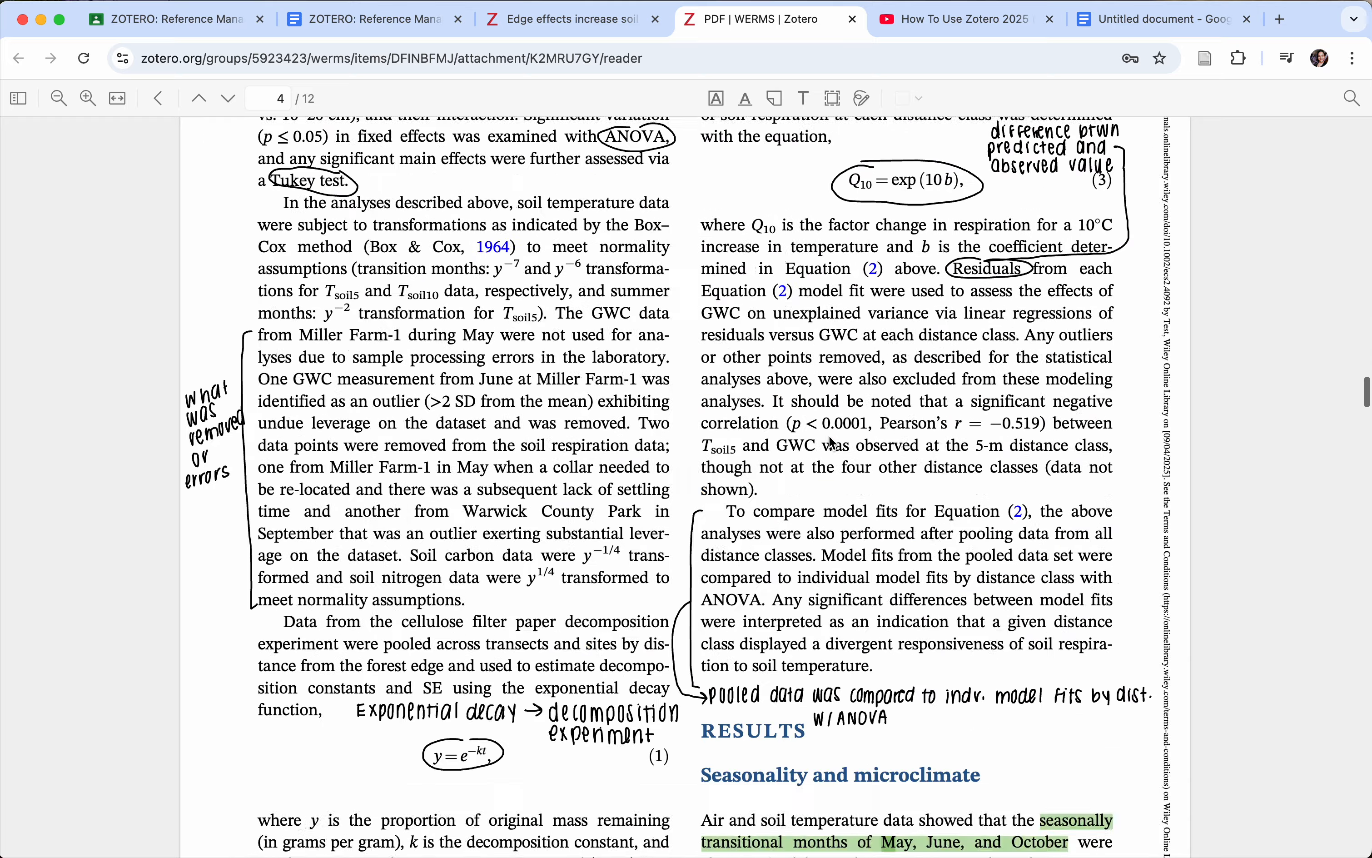
pyautogui.scroll(-8, 831, 443)
pyautogui.scroll(9, 827, 499)
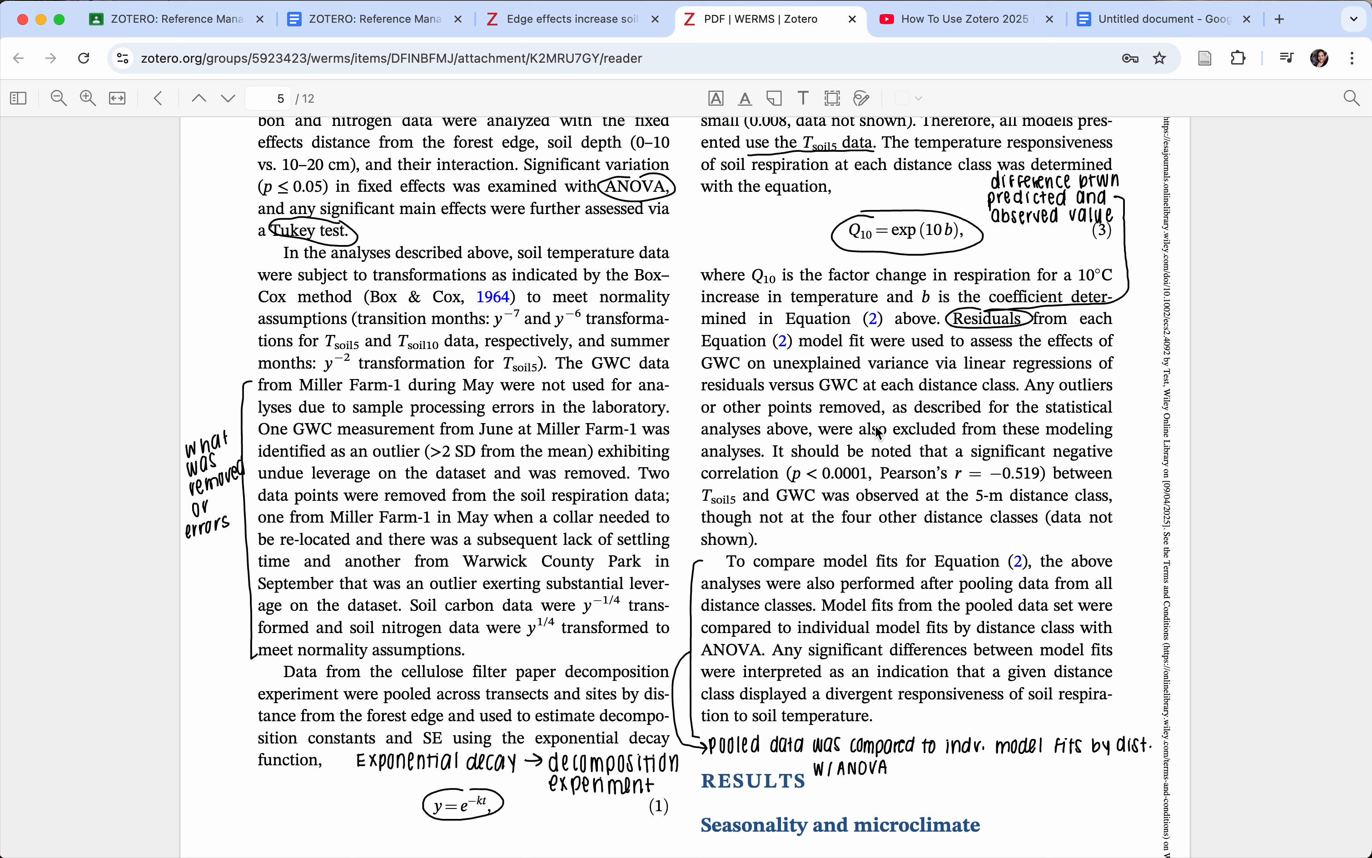
pyautogui.moveTo(1026, 385); pyautogui.dragTo(760, 544)
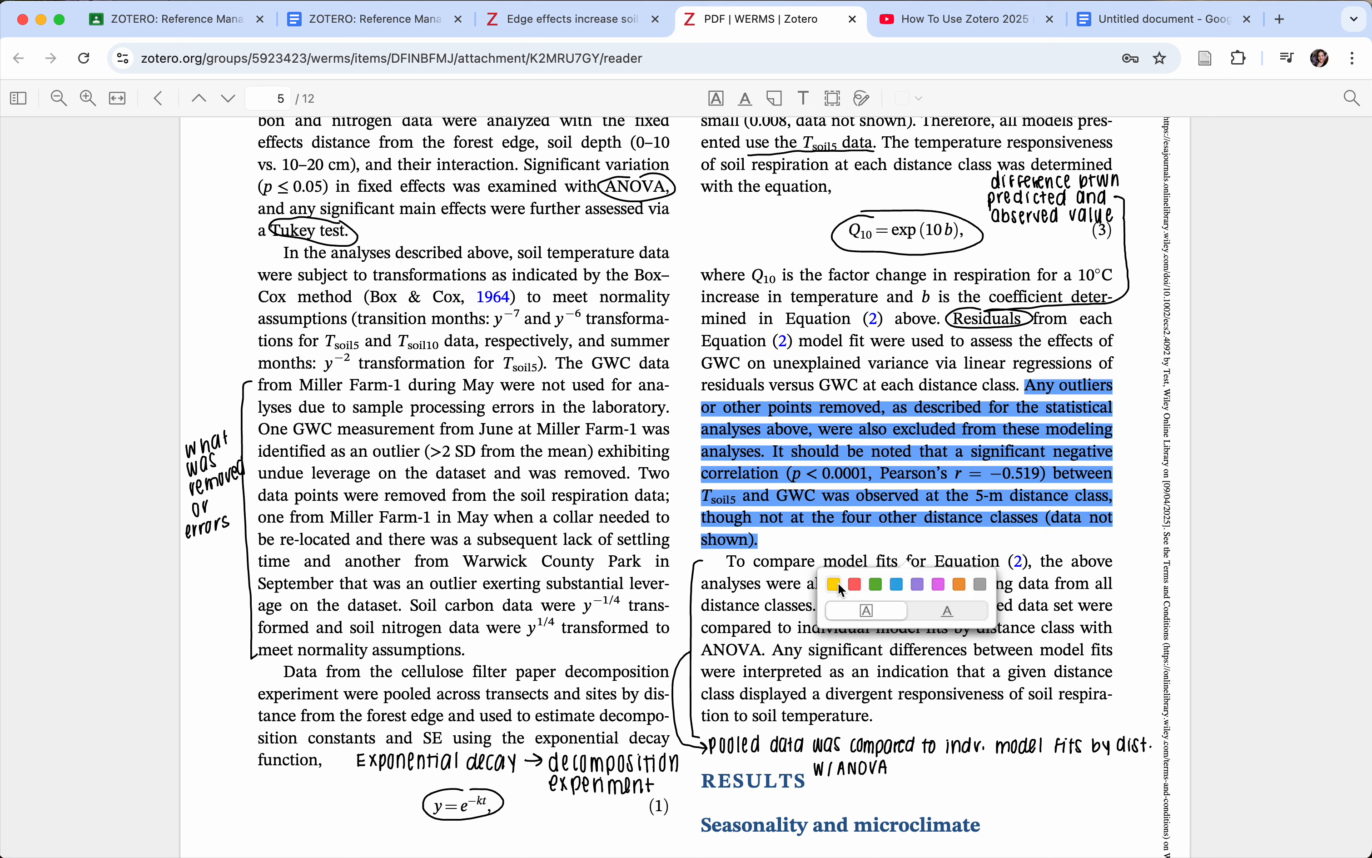
pyautogui.click(841, 589)
# Recolour the highlighted outliers passage red and convert the highlight to an underline.
pyautogui.click(1063, 410)
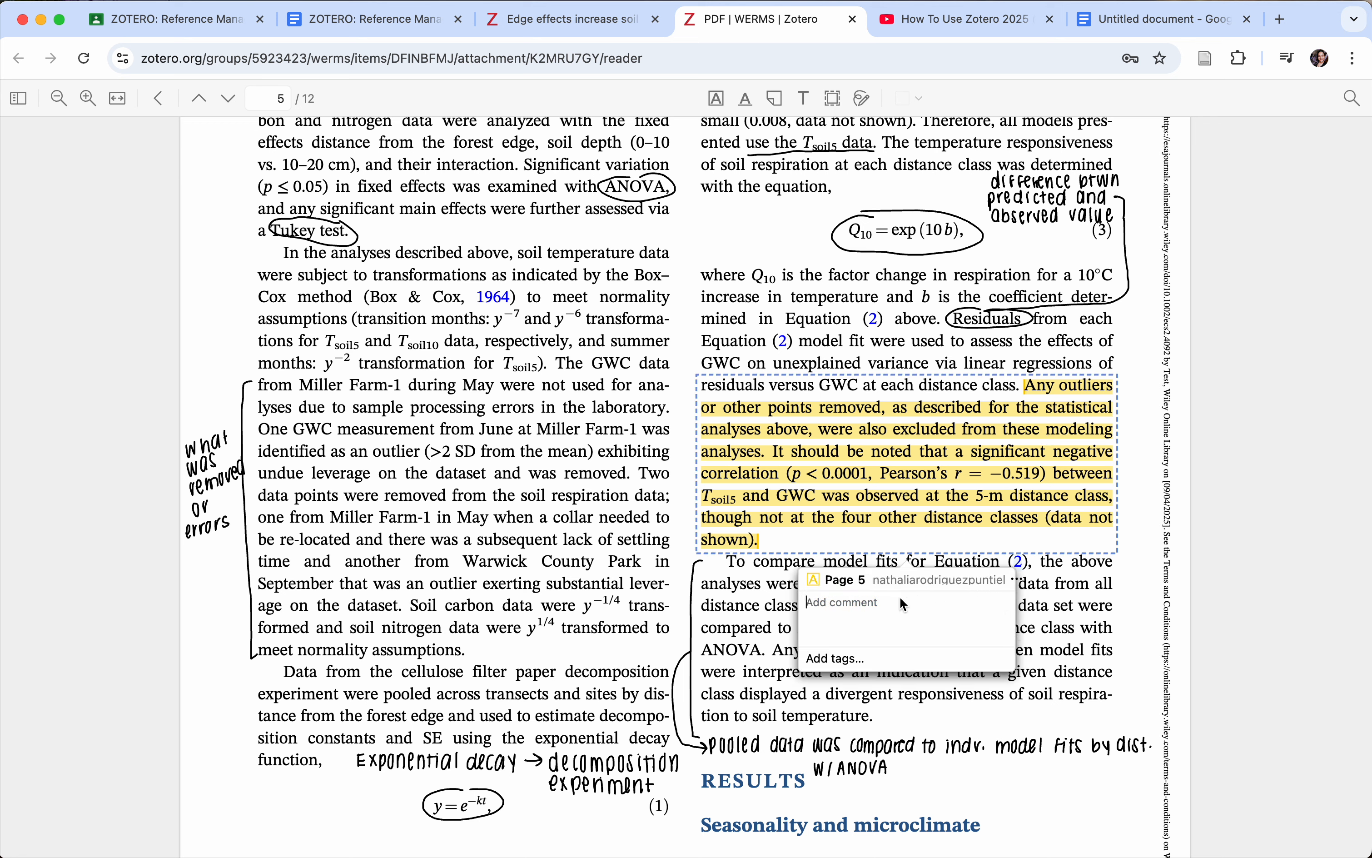
pyautogui.click(1020, 580)
pyautogui.click(1045, 582)
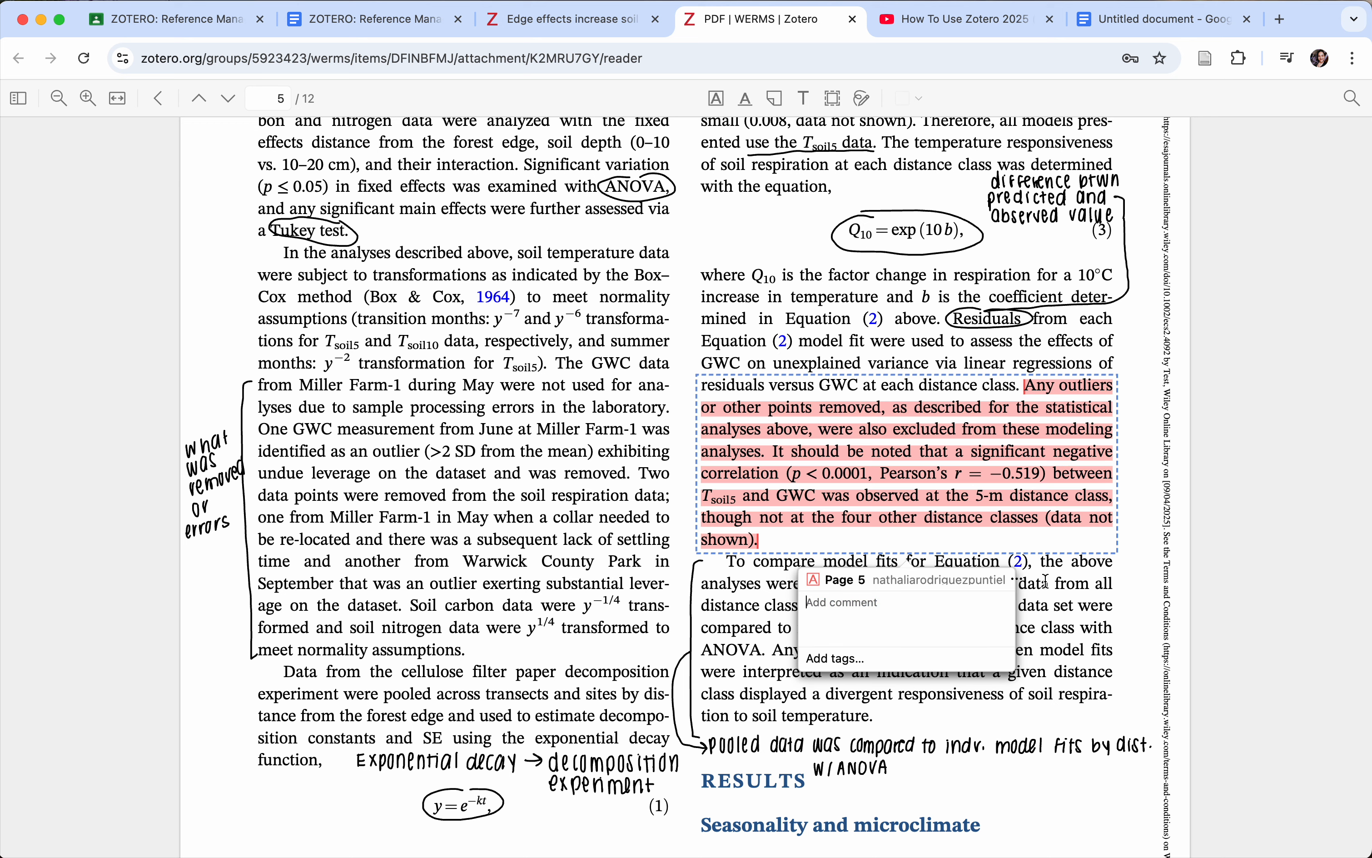
pyautogui.click(1015, 581)
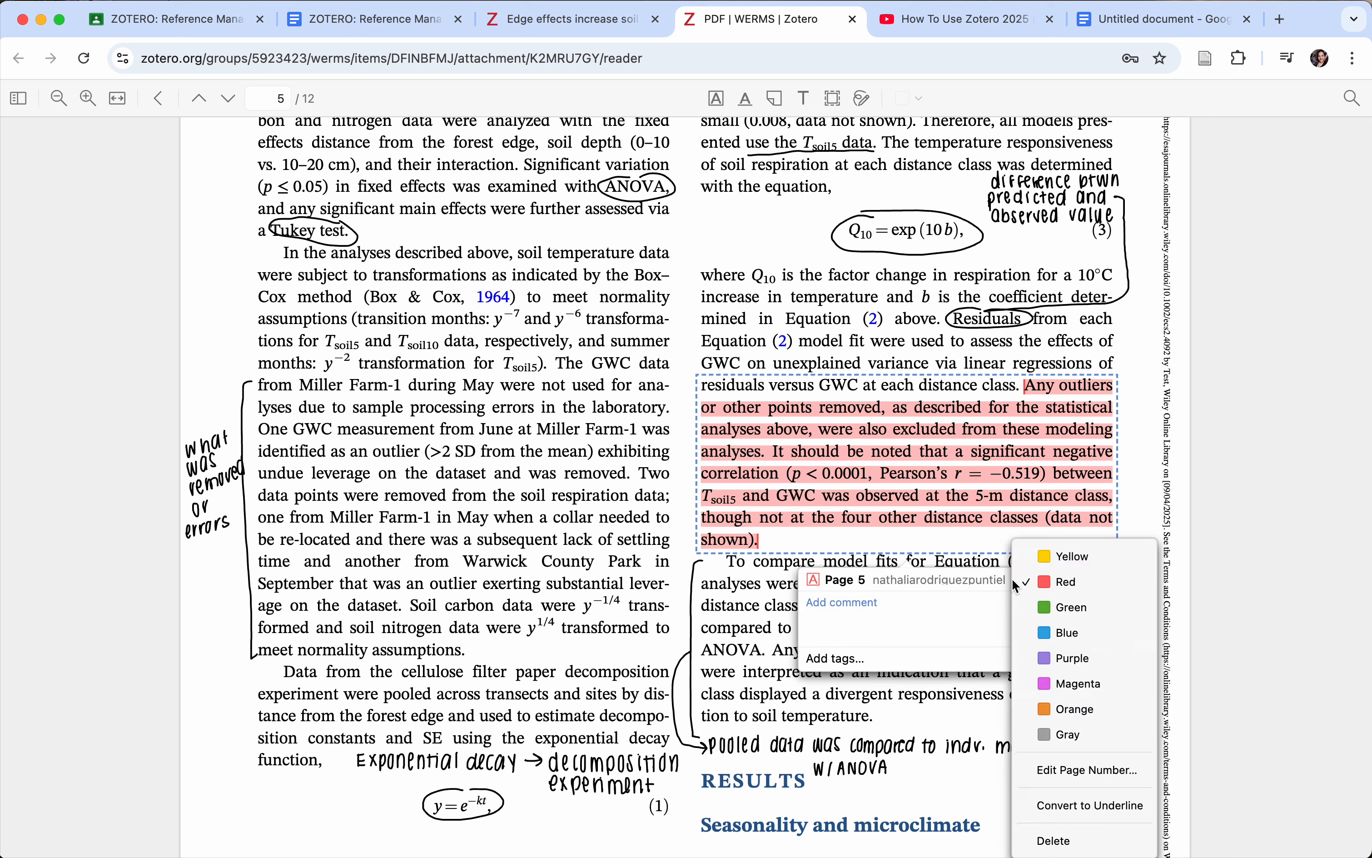
pyautogui.click(1071, 806)
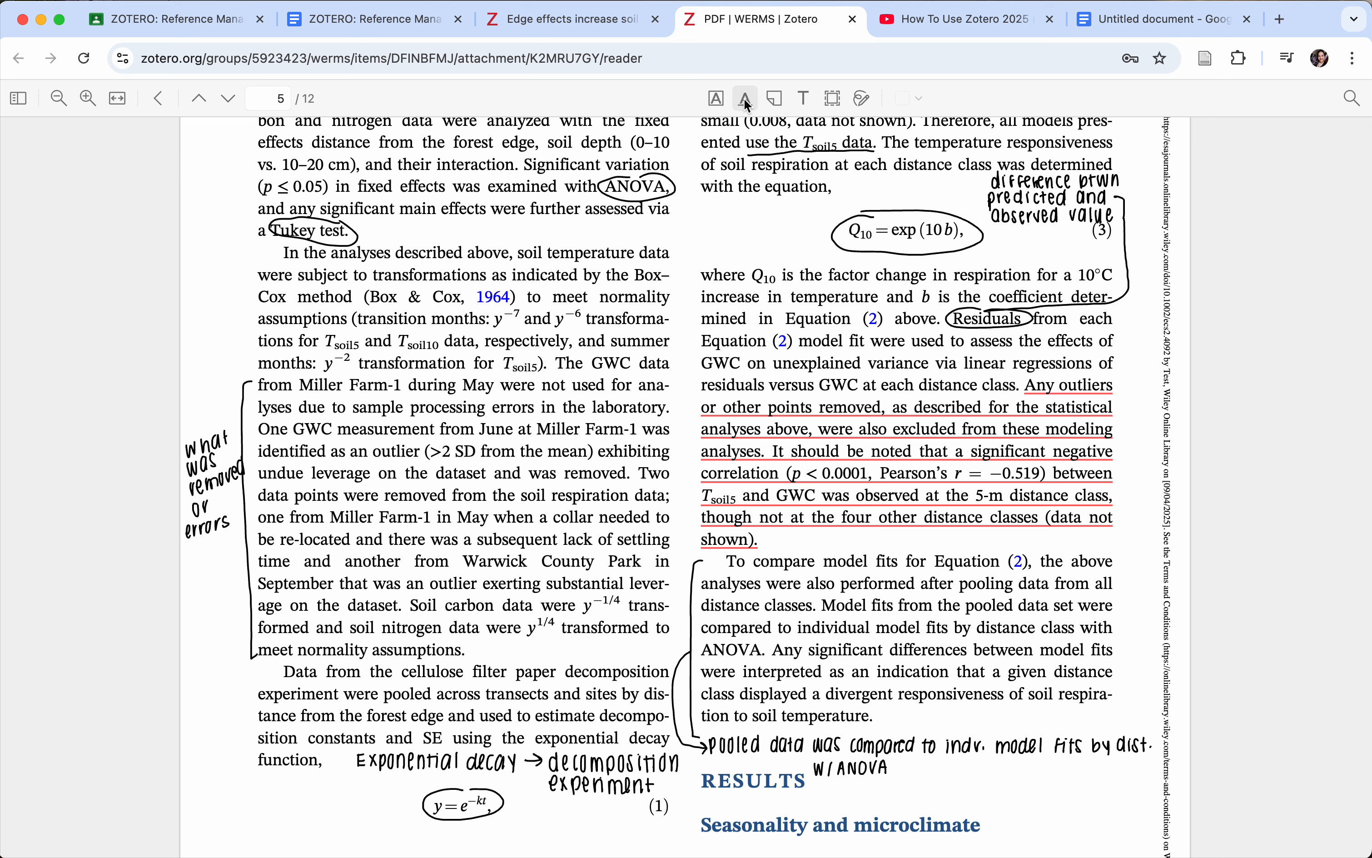
# Attach the comment "Add comment." to the red underlined passage and reopen it to check the comment.
pyautogui.click(852, 422)
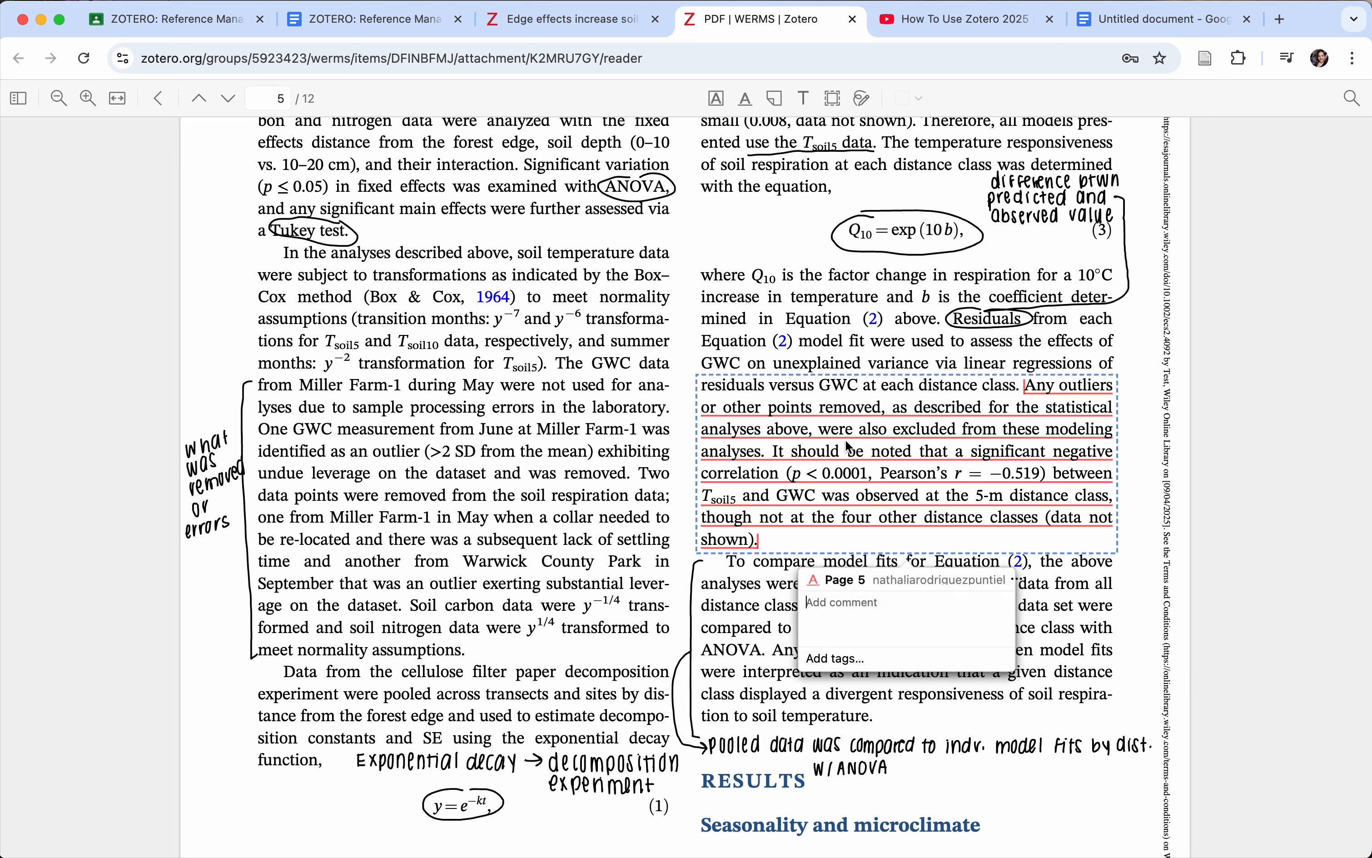
pyautogui.write('Add comment.')
pyautogui.click(1008, 682)
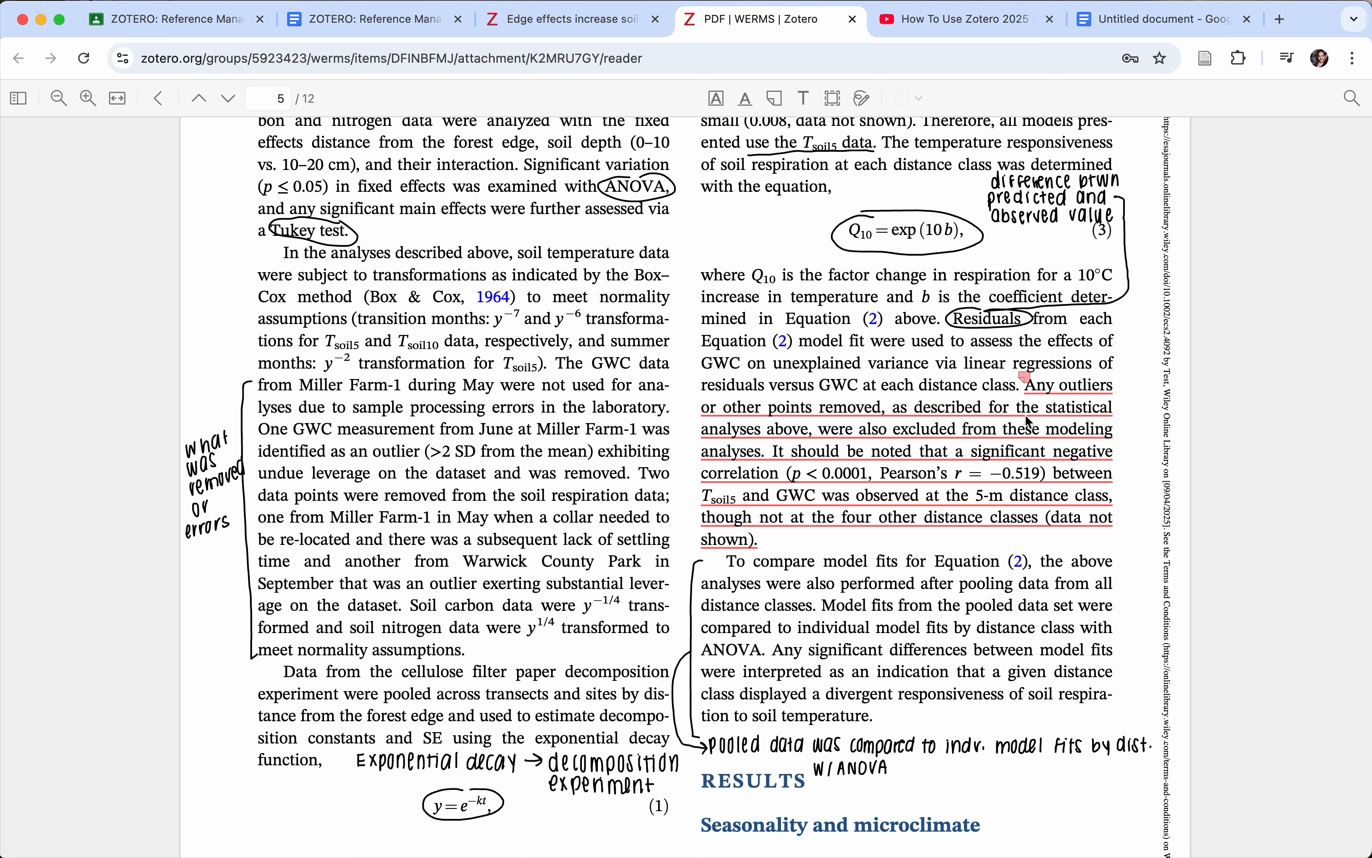
pyautogui.press('super+equal')
pyautogui.click(1043, 428)
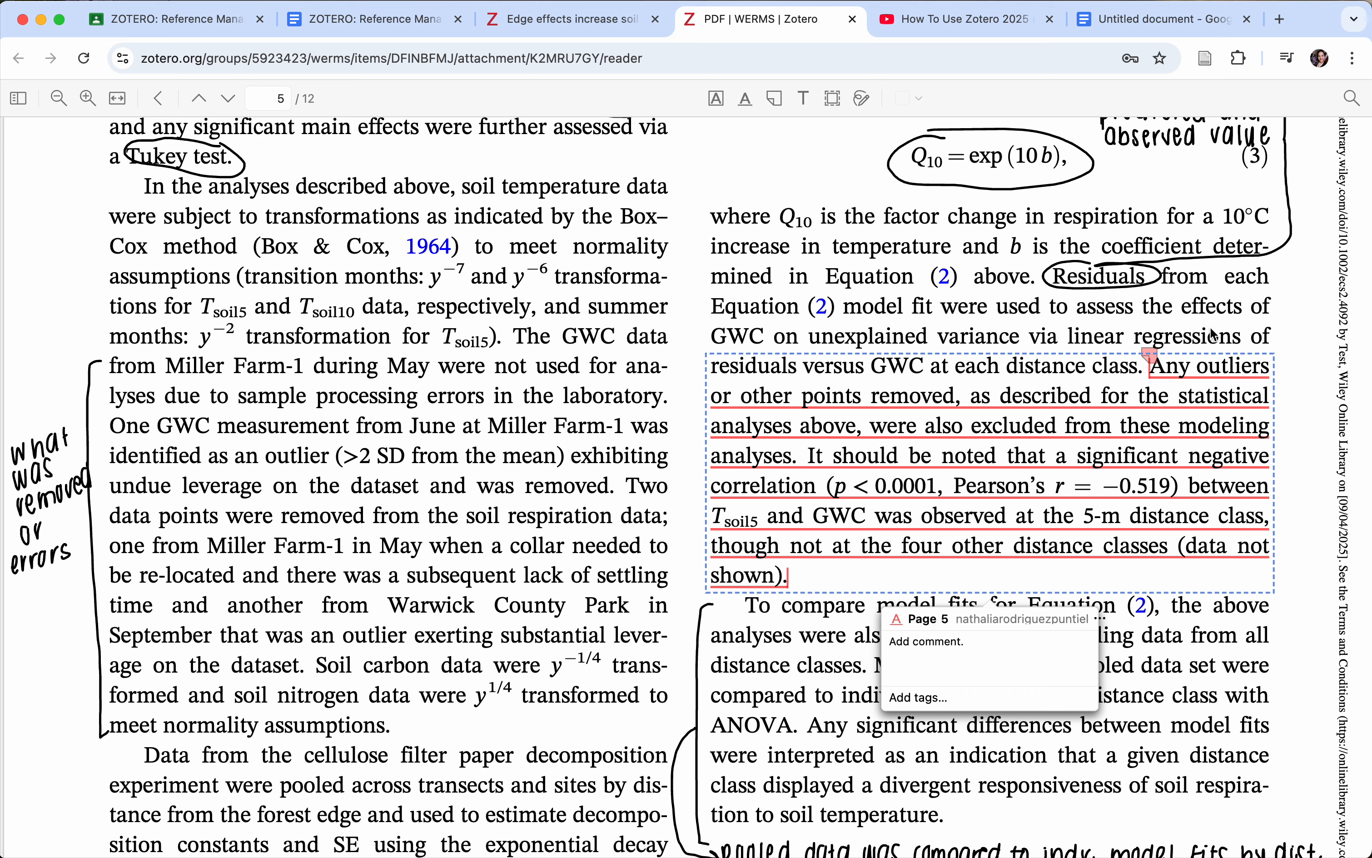
pyautogui.click(1163, 347)
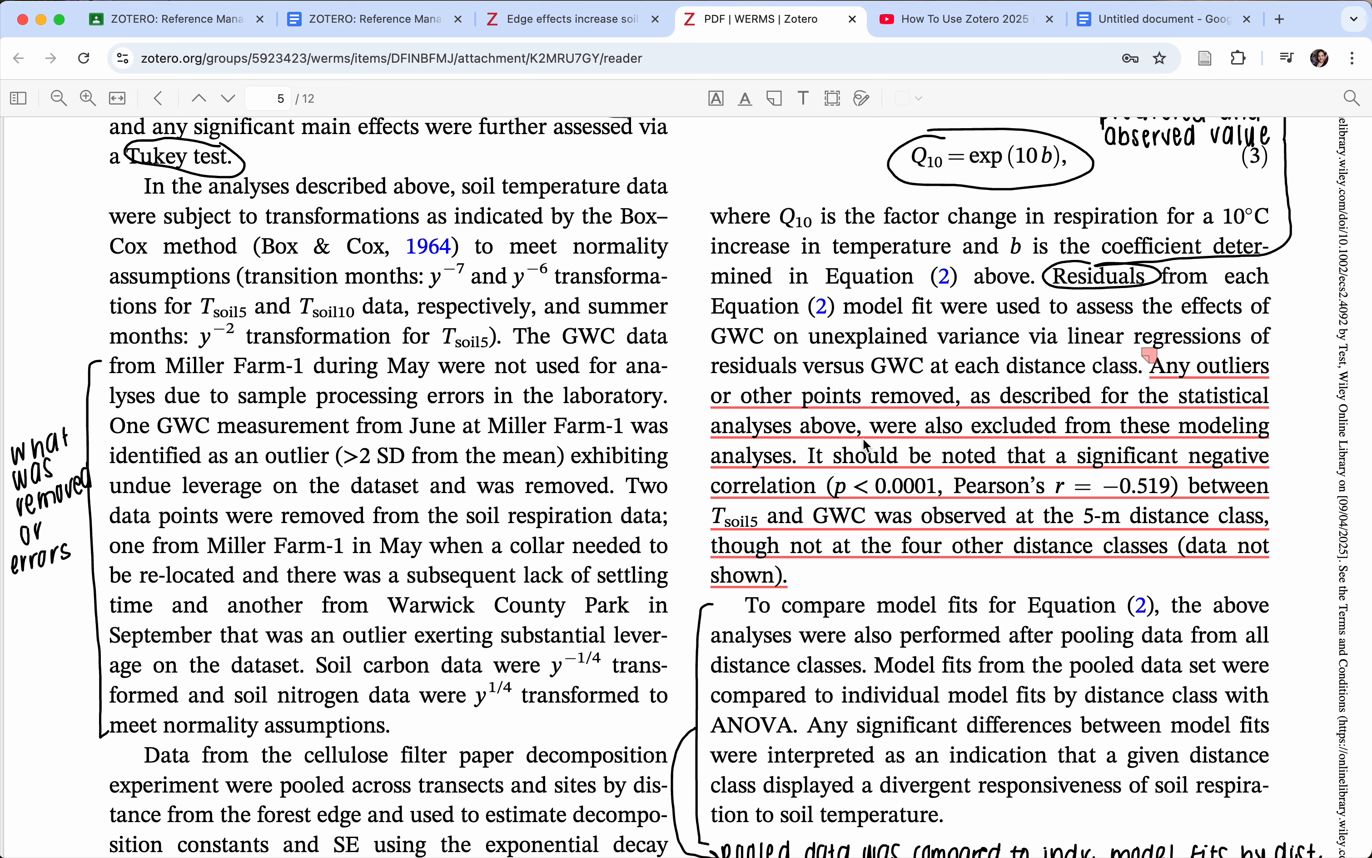
# Show the sidebar, view the page thumbnails and the list of annotations, and hide the sidebar again.
pyautogui.click(18, 98)
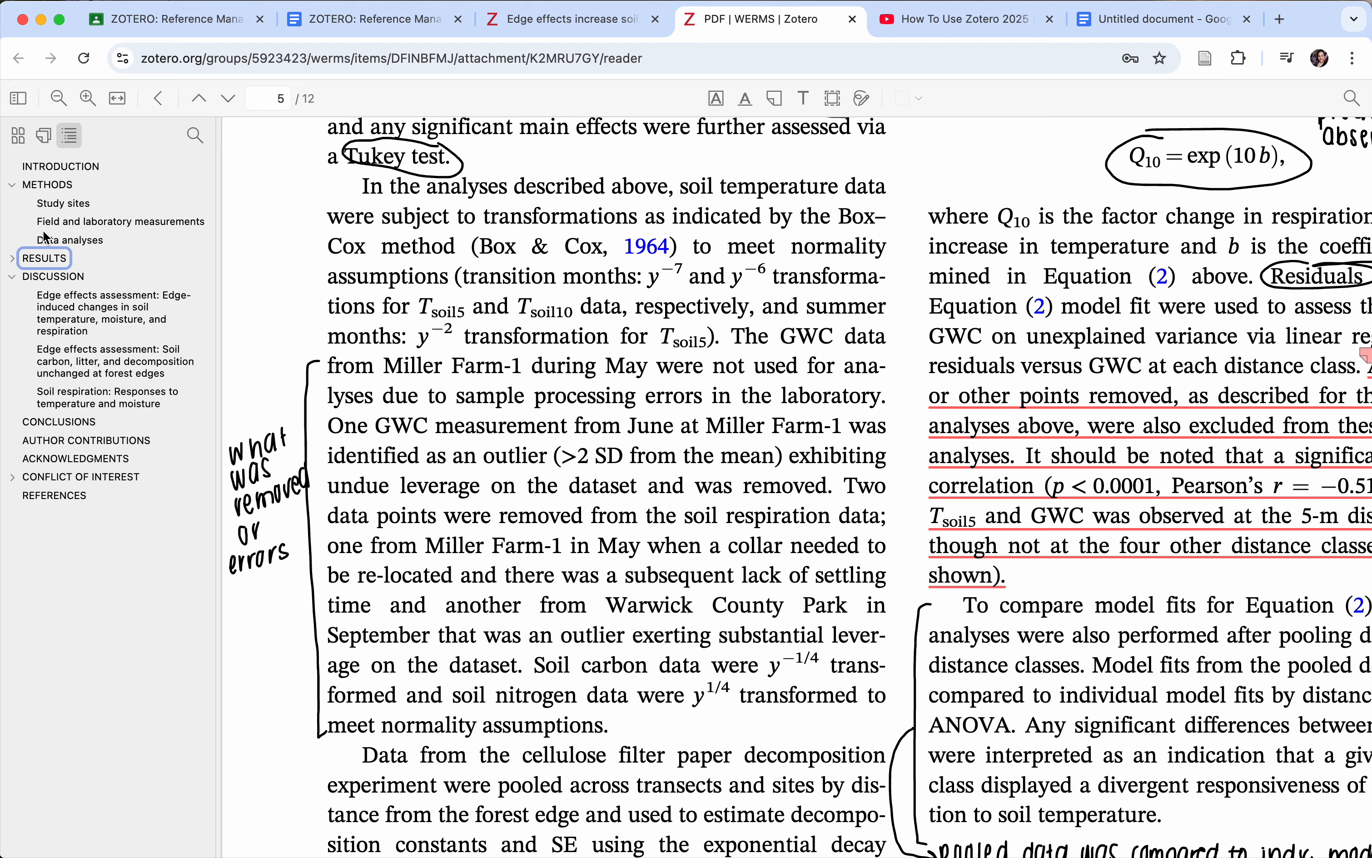
pyautogui.click(19, 135)
pyautogui.click(44, 137)
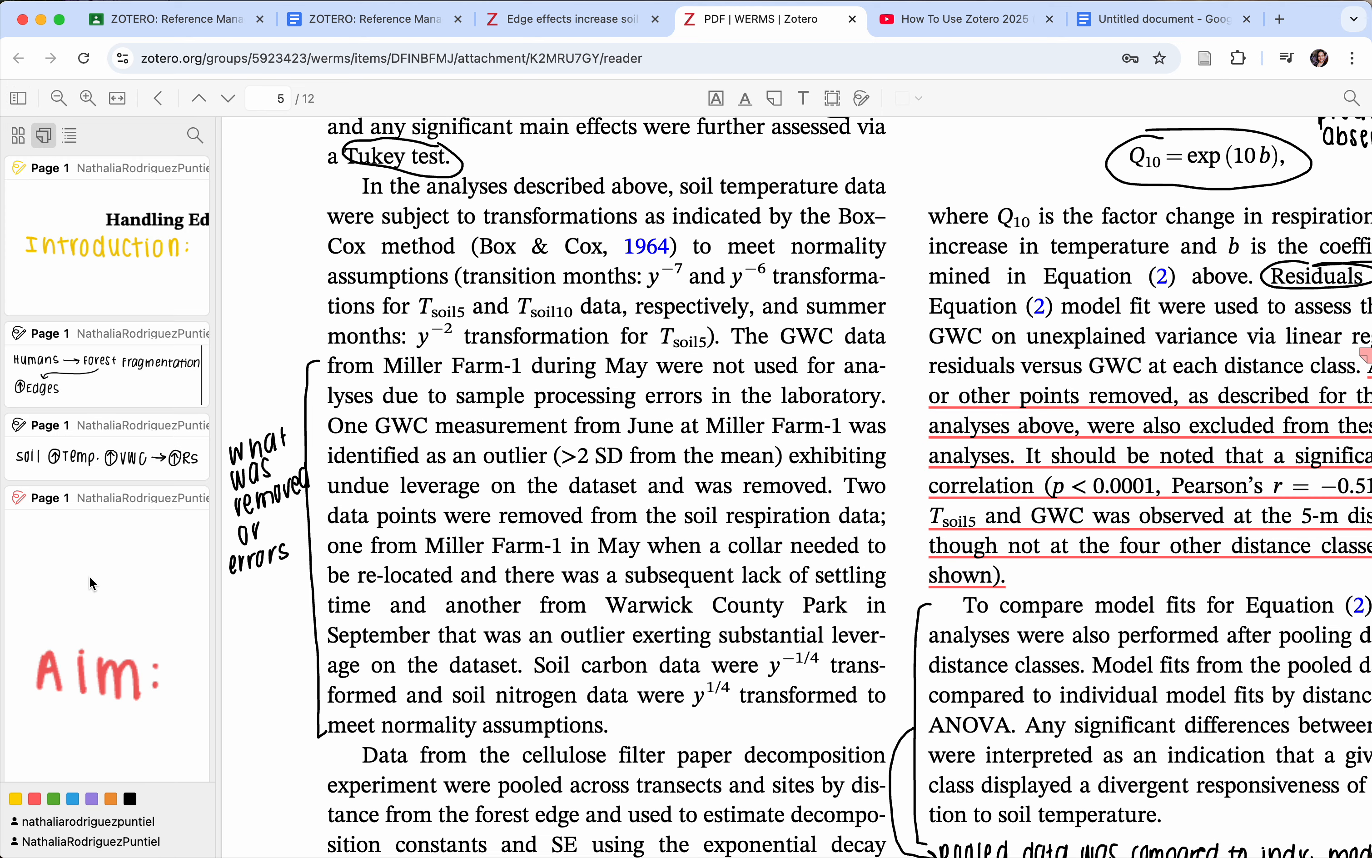
pyautogui.click(19, 98)
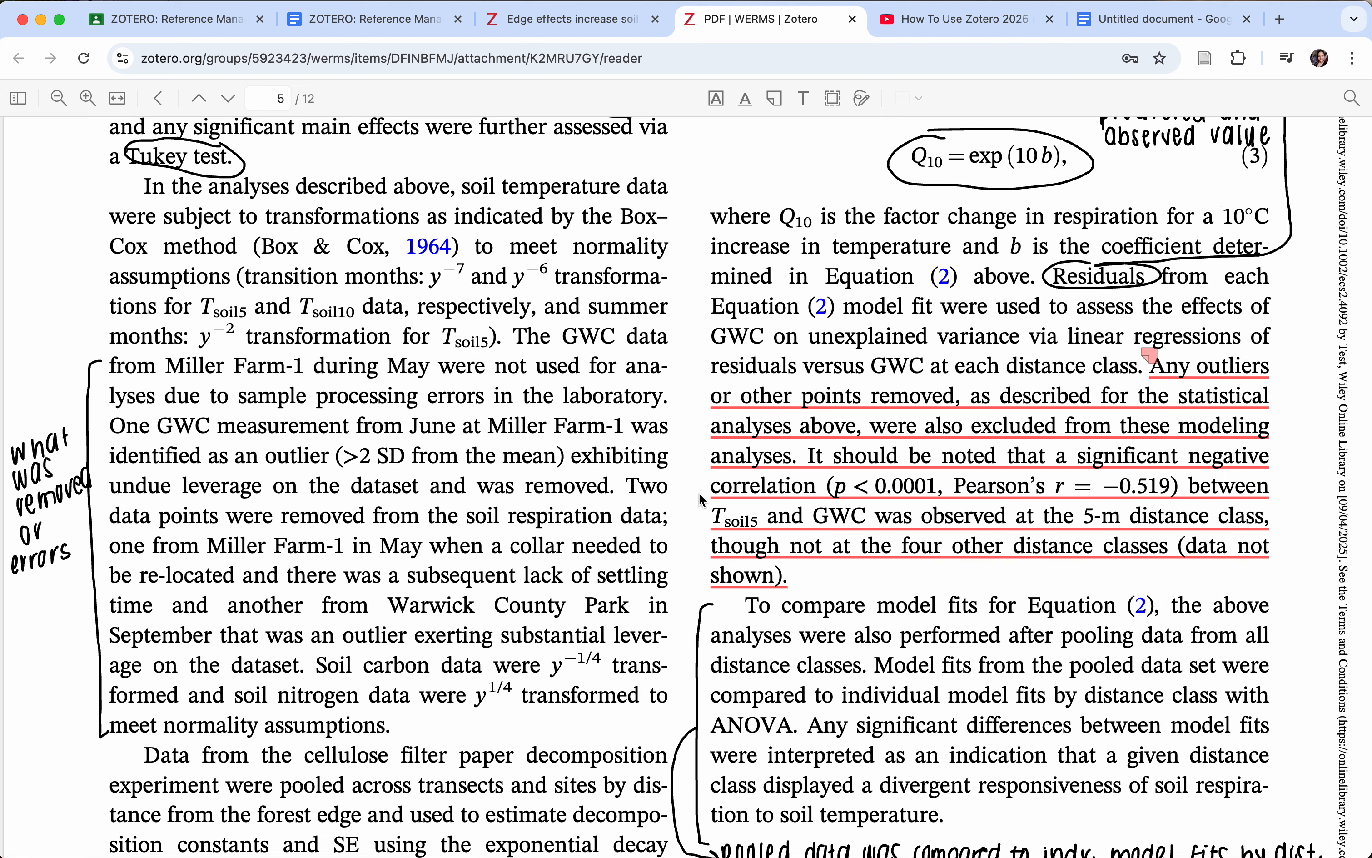
# Delete the red underline annotation from the outliers passage on page 5.
pyautogui.click(1091, 481)
pyautogui.click(1099, 618)
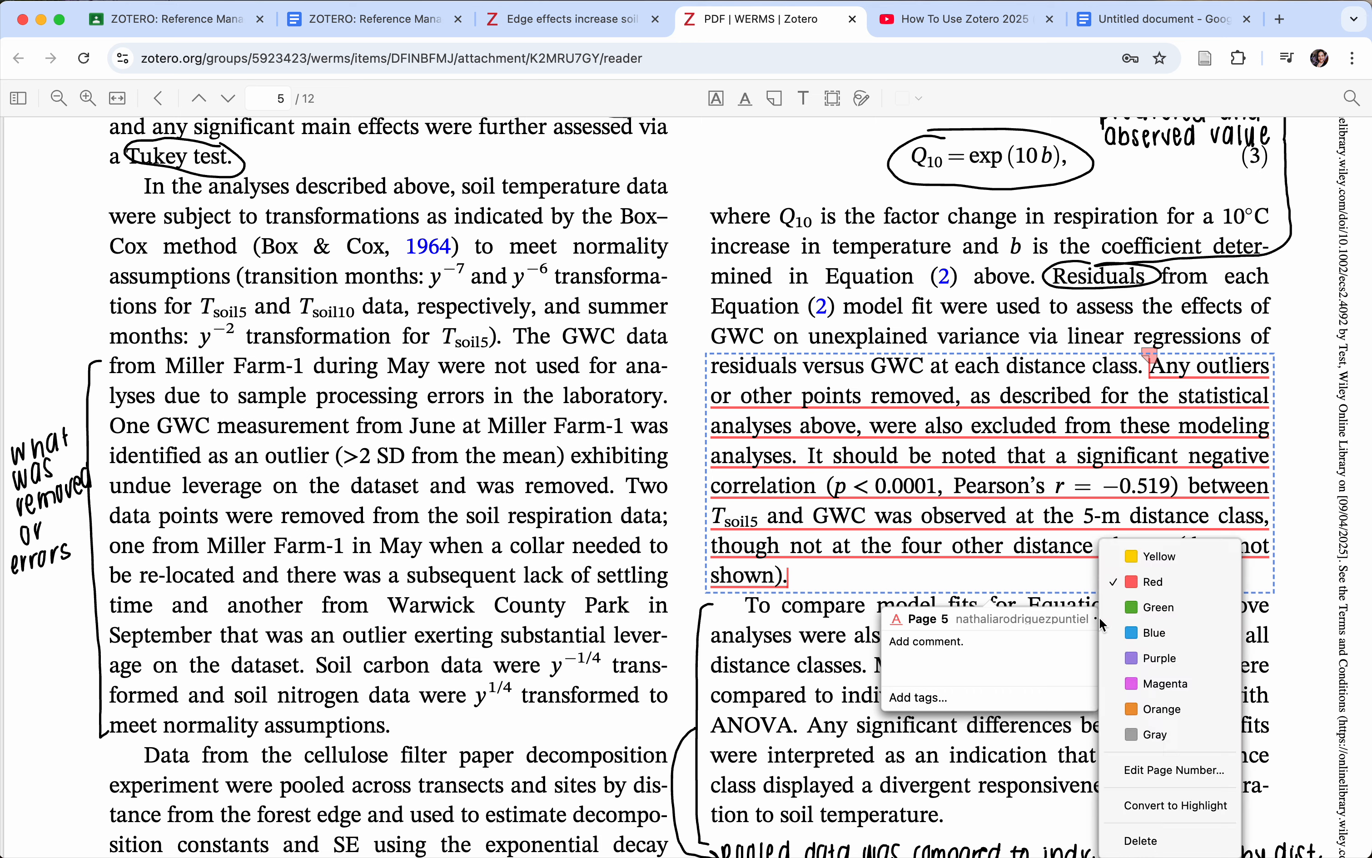
pyautogui.click(1149, 840)
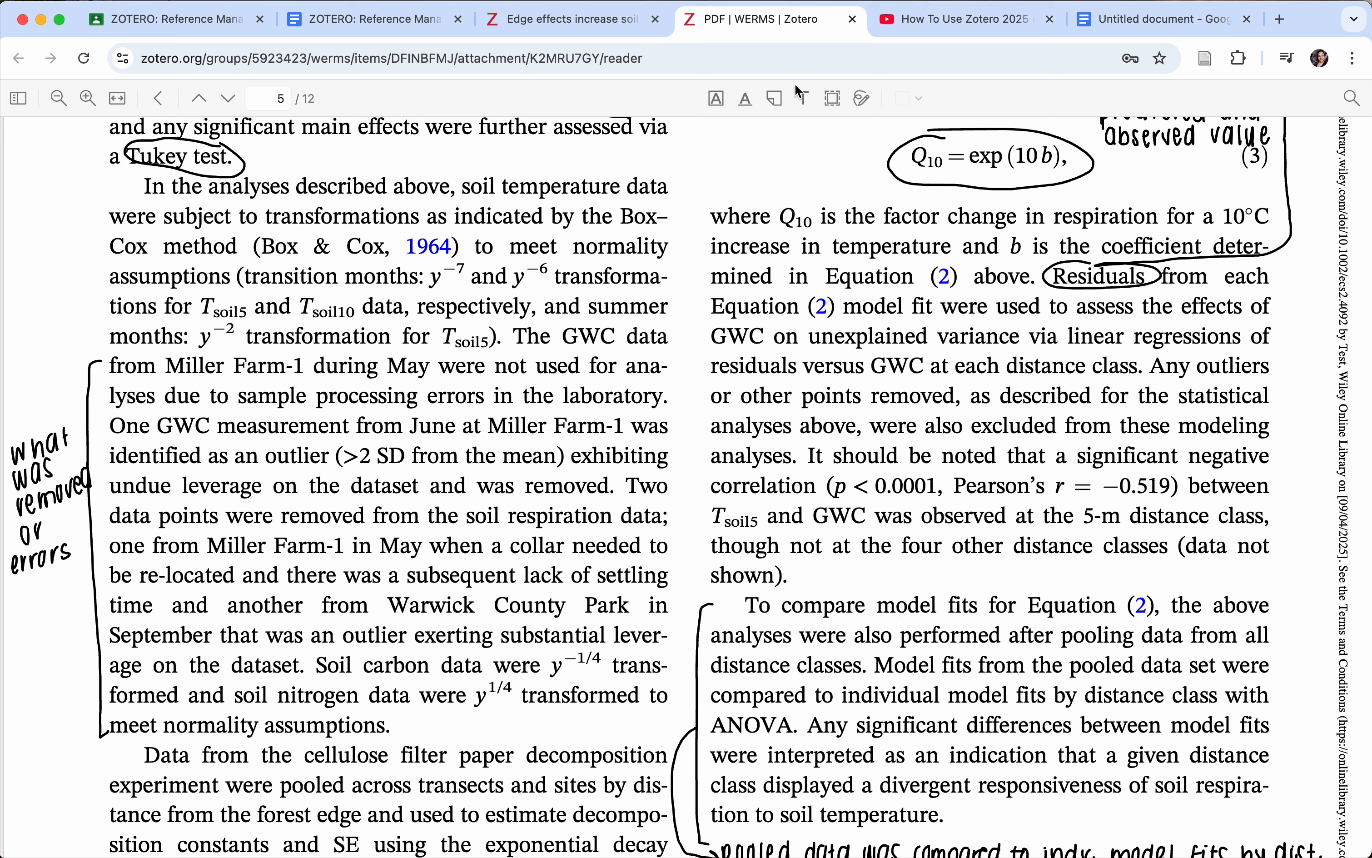
# Place a note annotation between the two text columns on page 5 and colour it red.
pyautogui.click(774, 96)
pyautogui.click(676, 249)
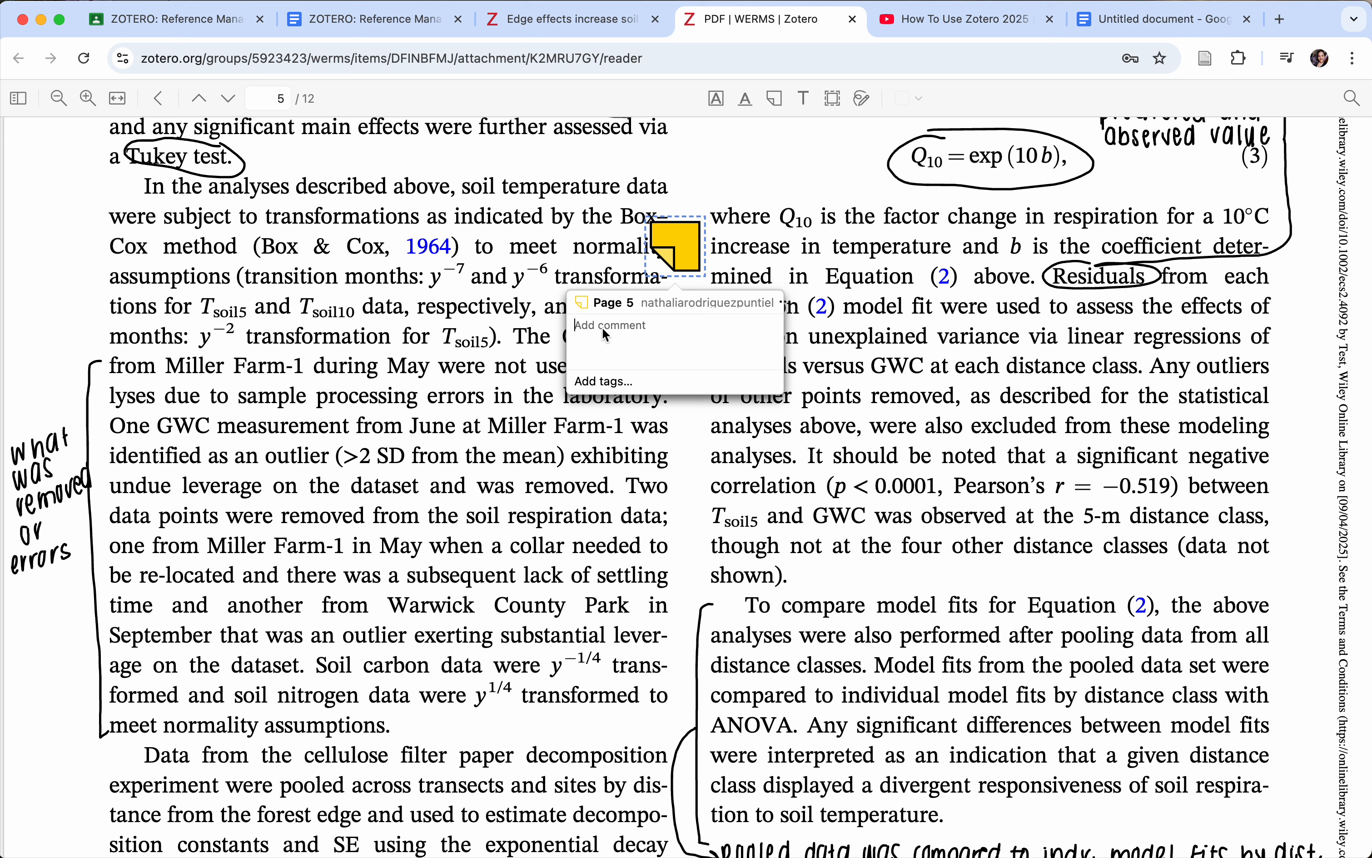
pyautogui.click(781, 303)
pyautogui.click(837, 347)
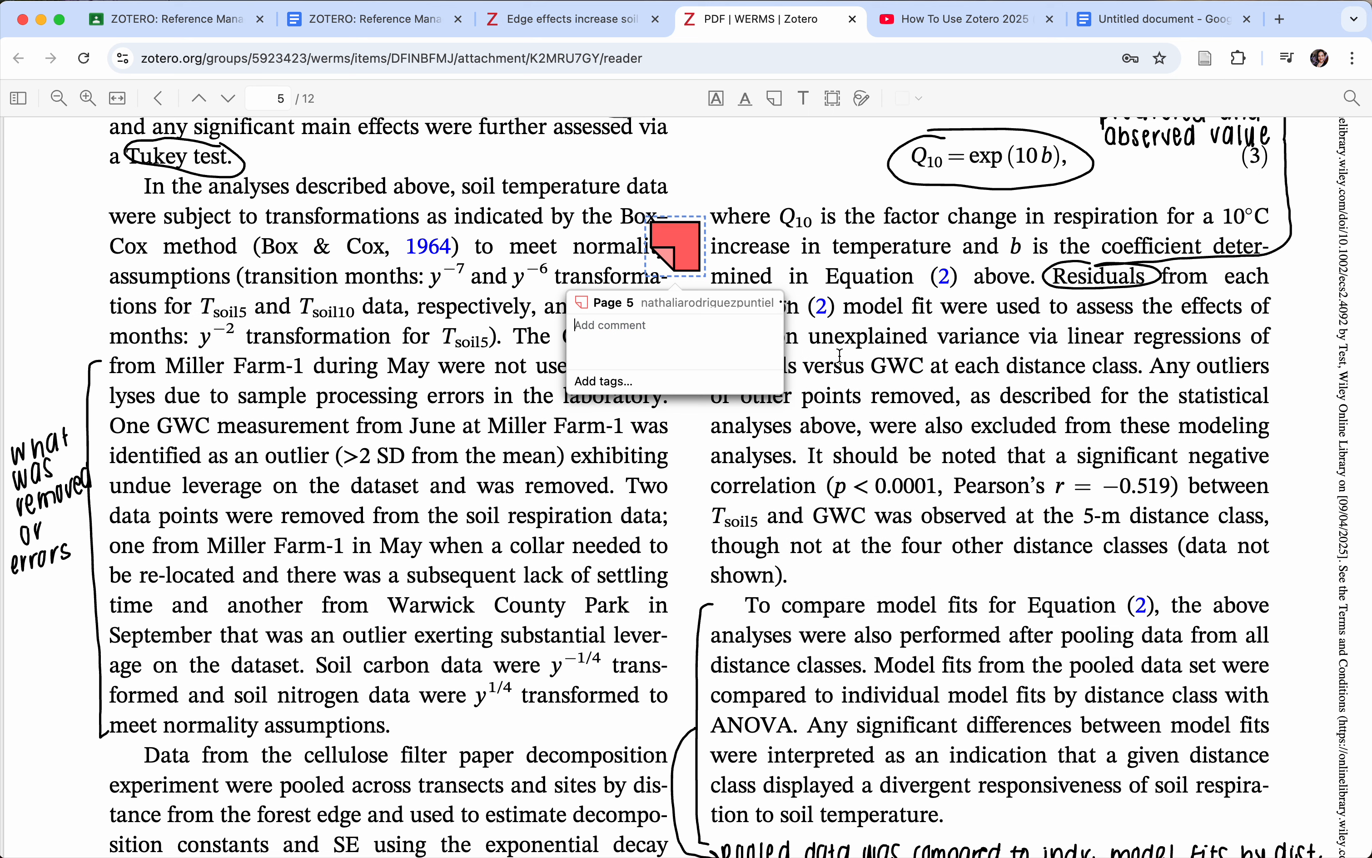
# Recolour the note between the columns magenta and delete it.
pyautogui.click(782, 303)
pyautogui.click(816, 448)
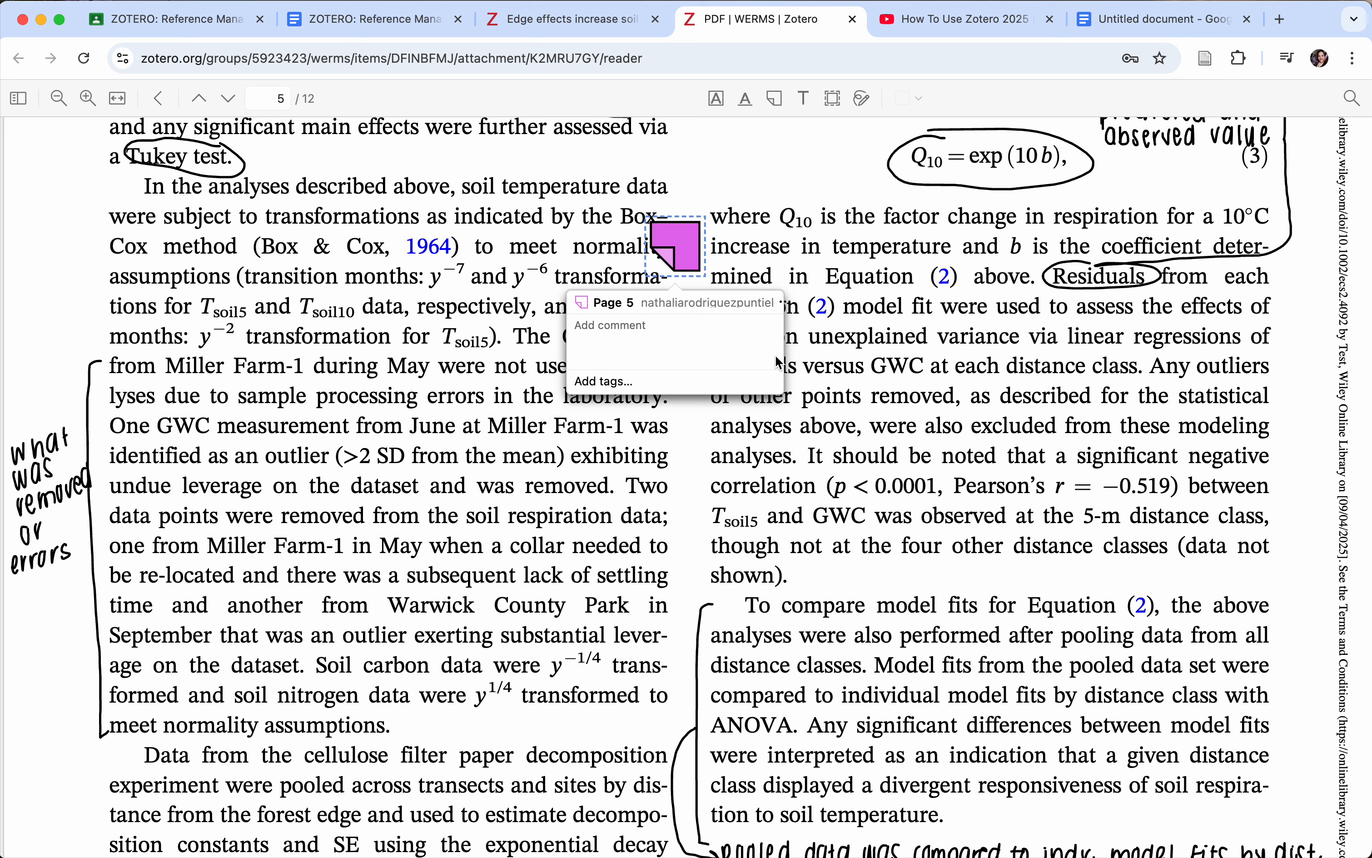
pyautogui.click(781, 303)
pyautogui.click(821, 570)
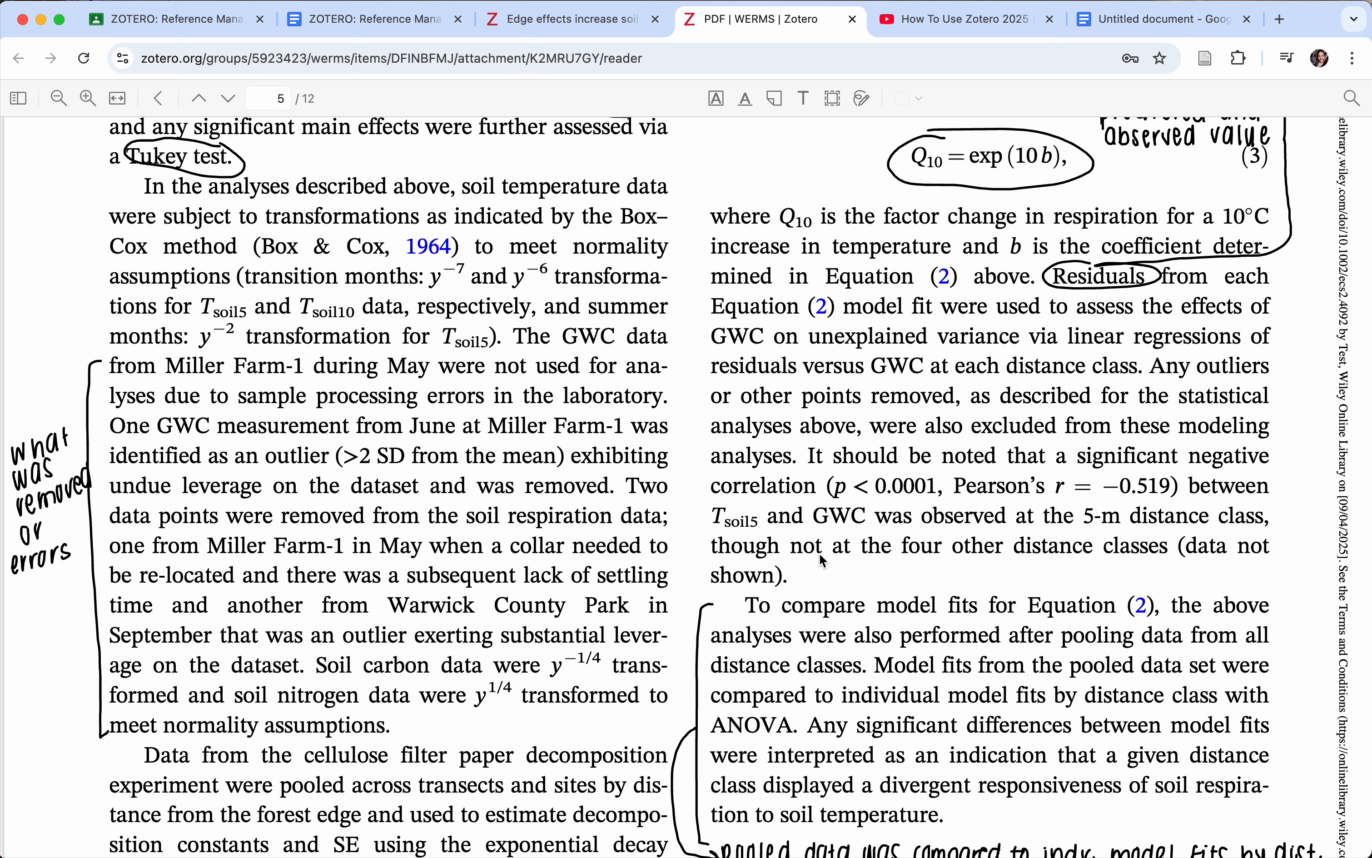
# Look over the handwritten annotations on pages 4 and 5 and activate the Draw tool.
pyautogui.scroll(-5, 845, 236)
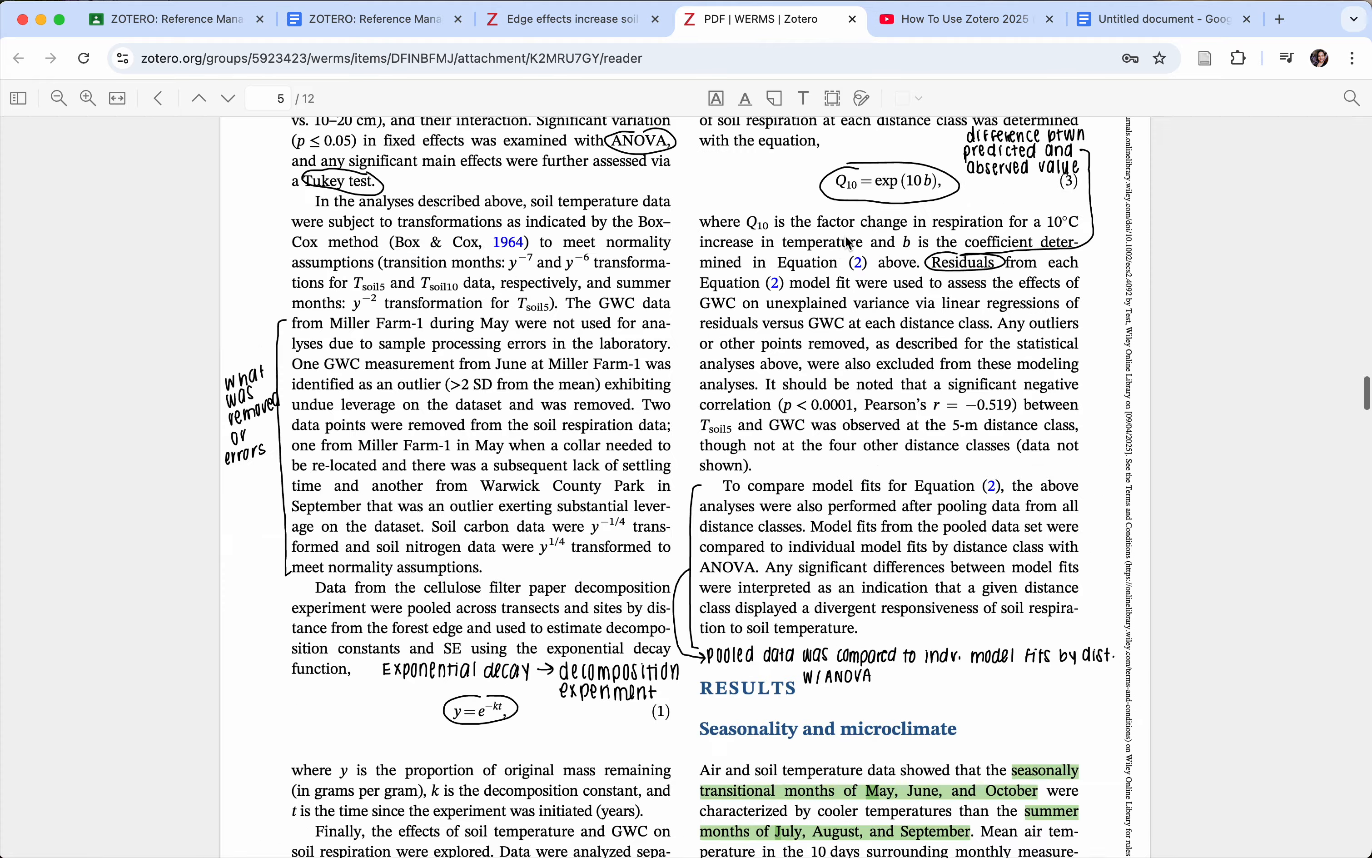
pyautogui.scroll(4, 845, 237)
pyautogui.scroll(5, 846, 239)
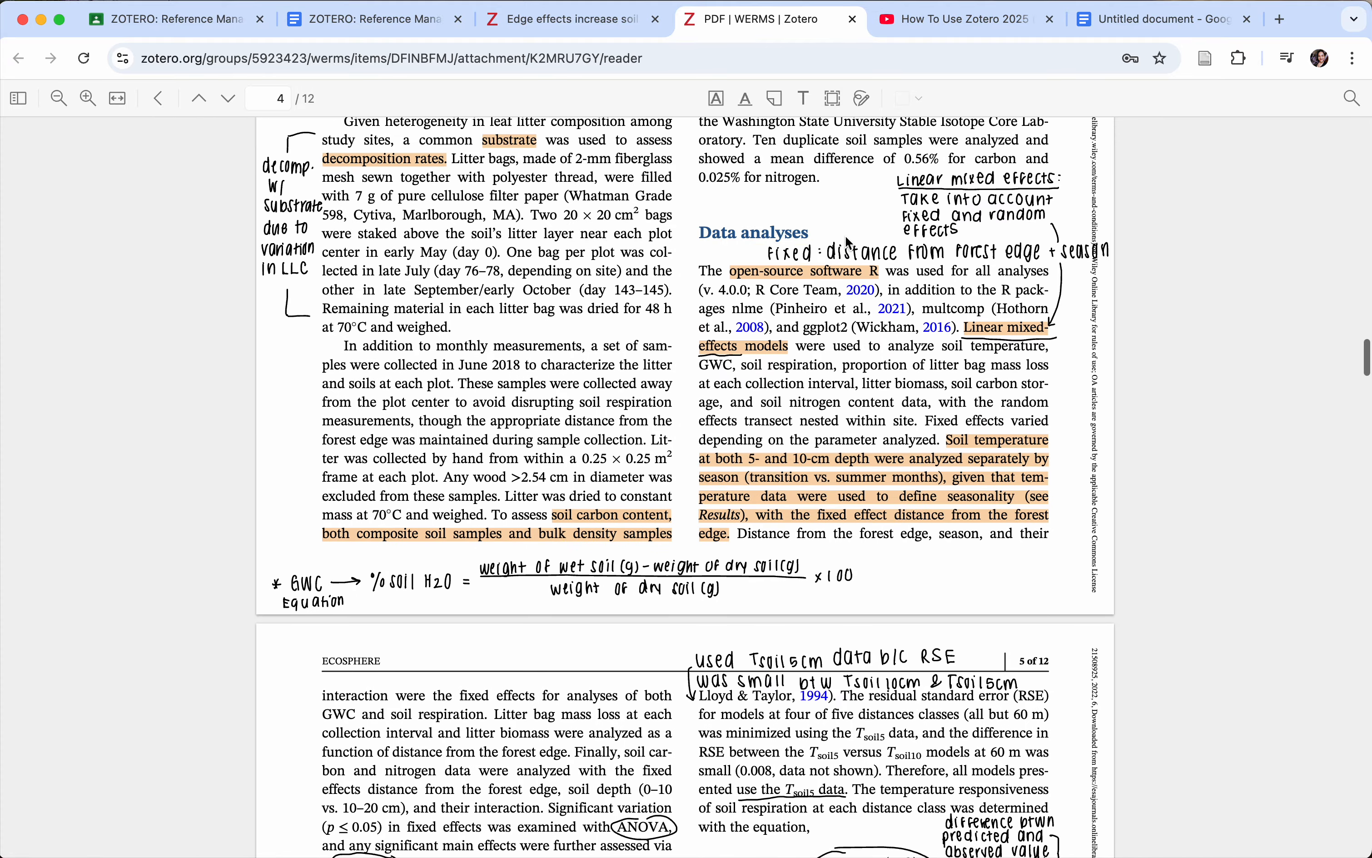
pyautogui.scroll(-4, 844, 236)
pyautogui.scroll(6, 844, 236)
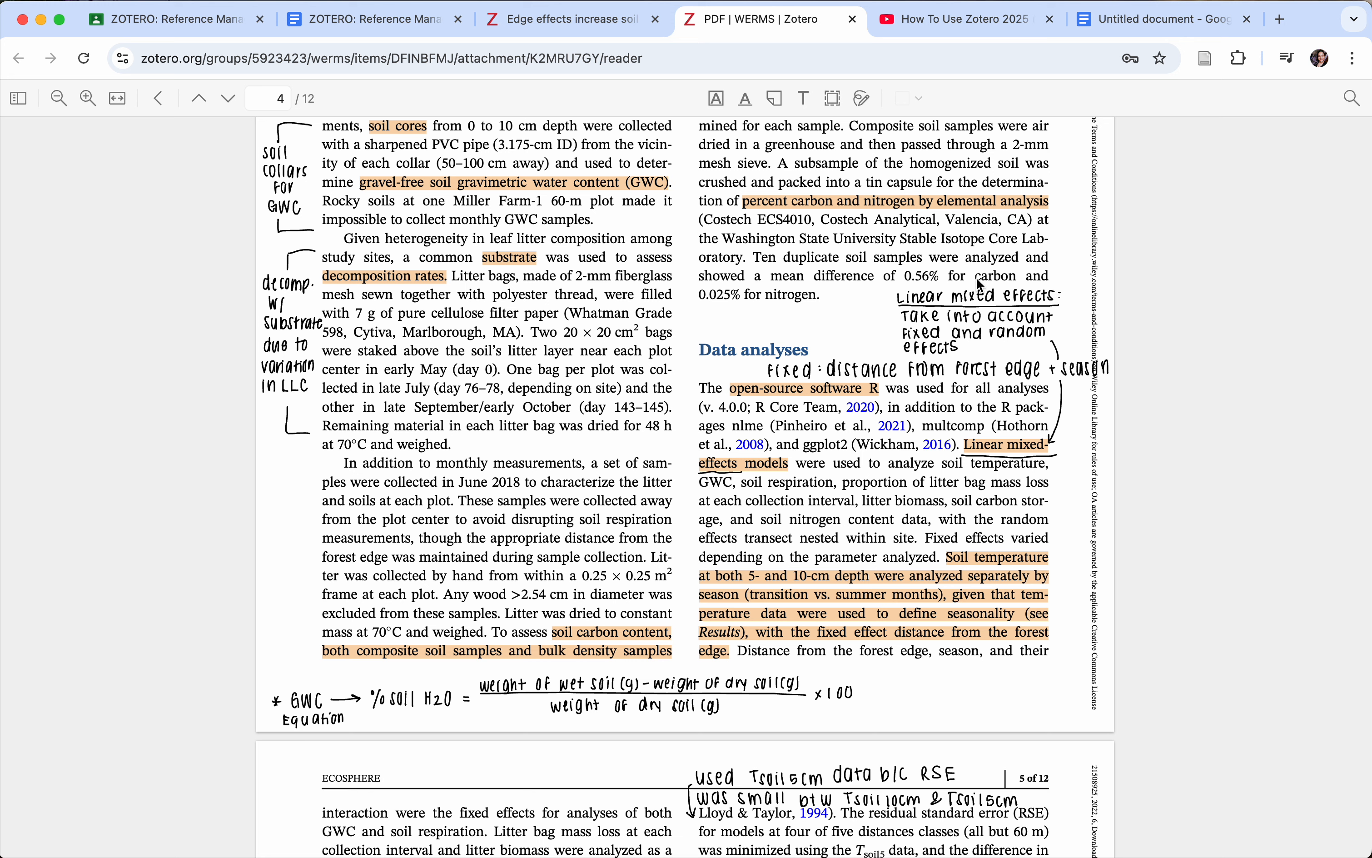
pyautogui.click(864, 104)
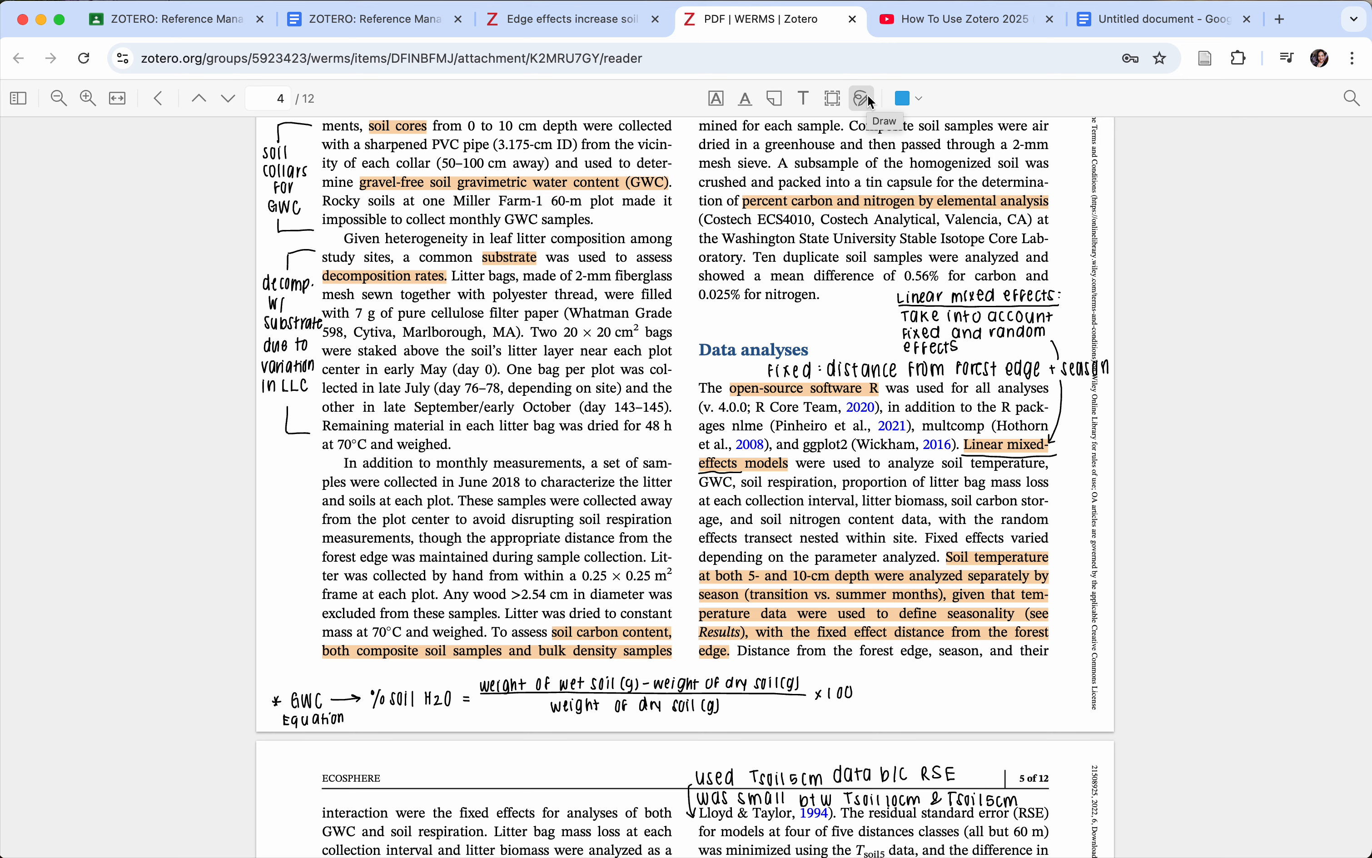
pyautogui.scroll(-5, 830, 413)
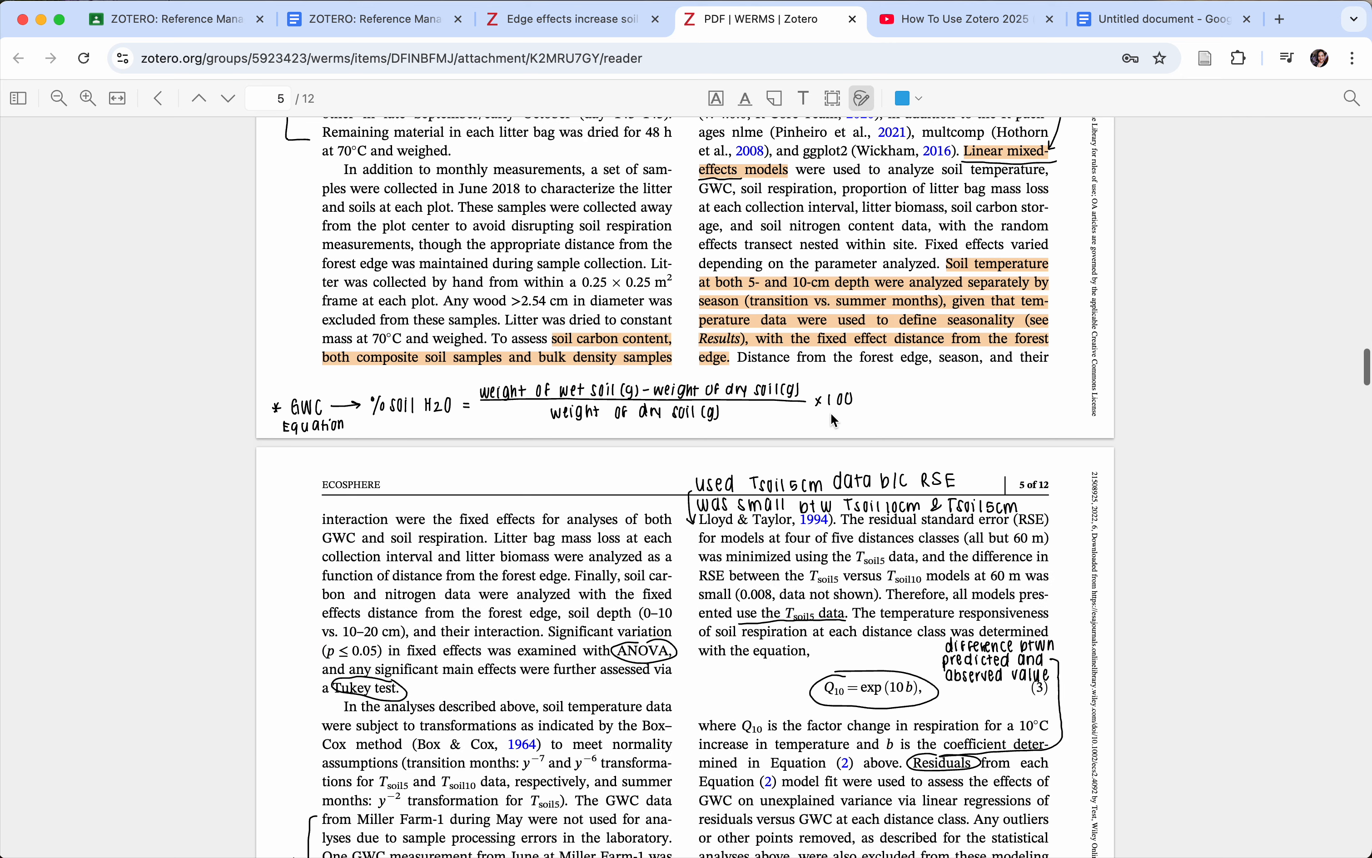
# Add a text annotation reading "Hello!" between the columns near equation 3 on page 5 and colour it green.
pyautogui.click(804, 100)
pyautogui.scroll(-5, 829, 459)
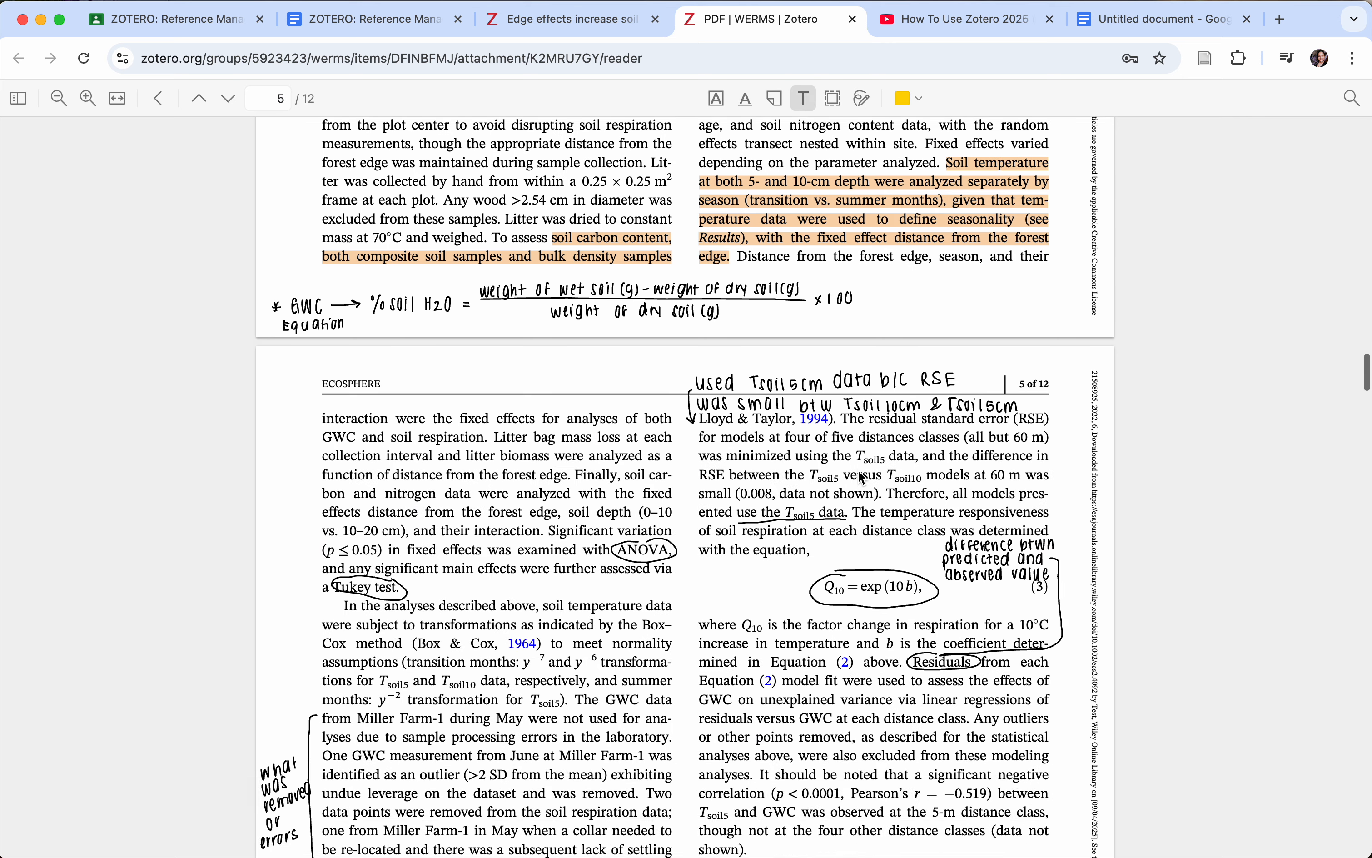
pyautogui.click(686, 379)
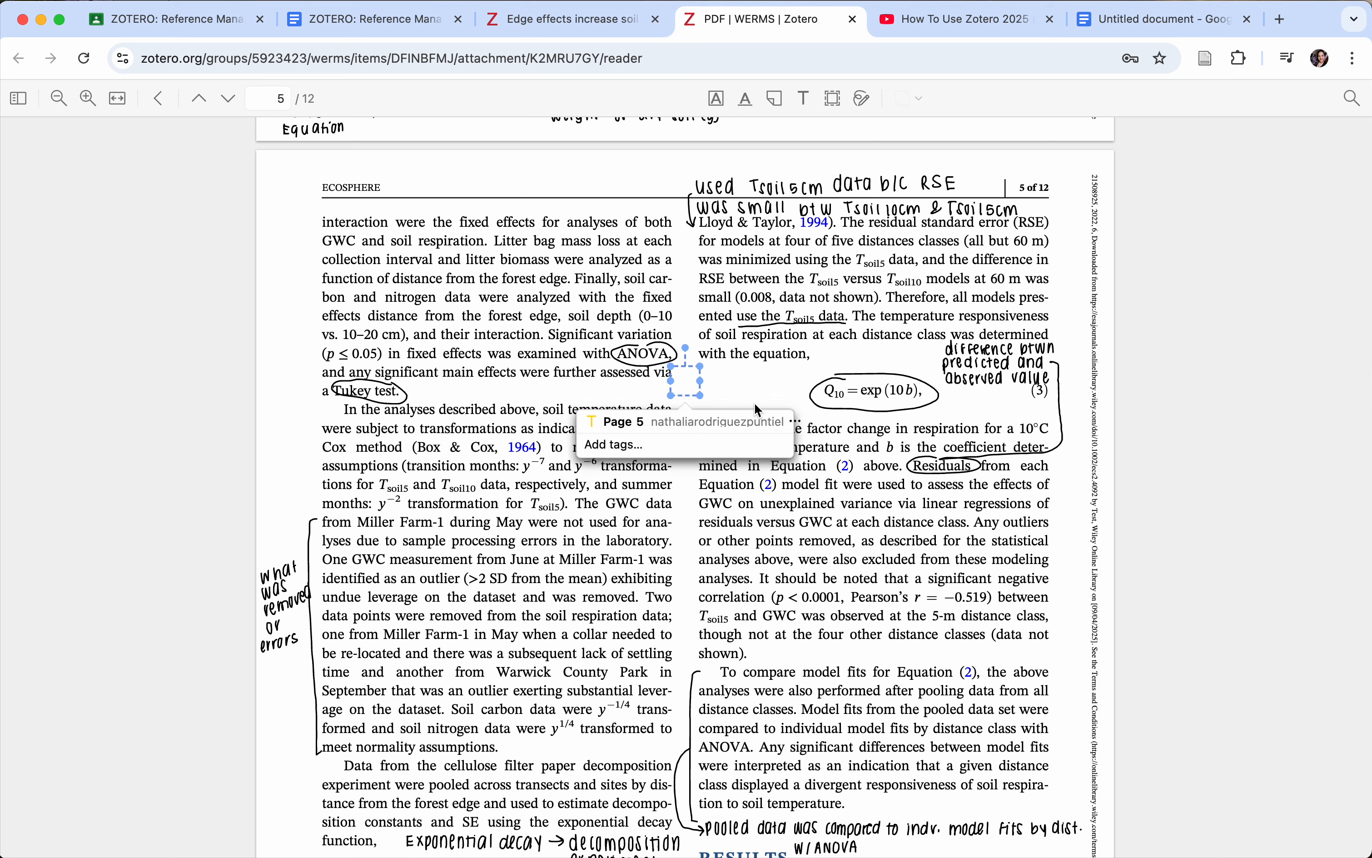
pyautogui.write('Hello!')
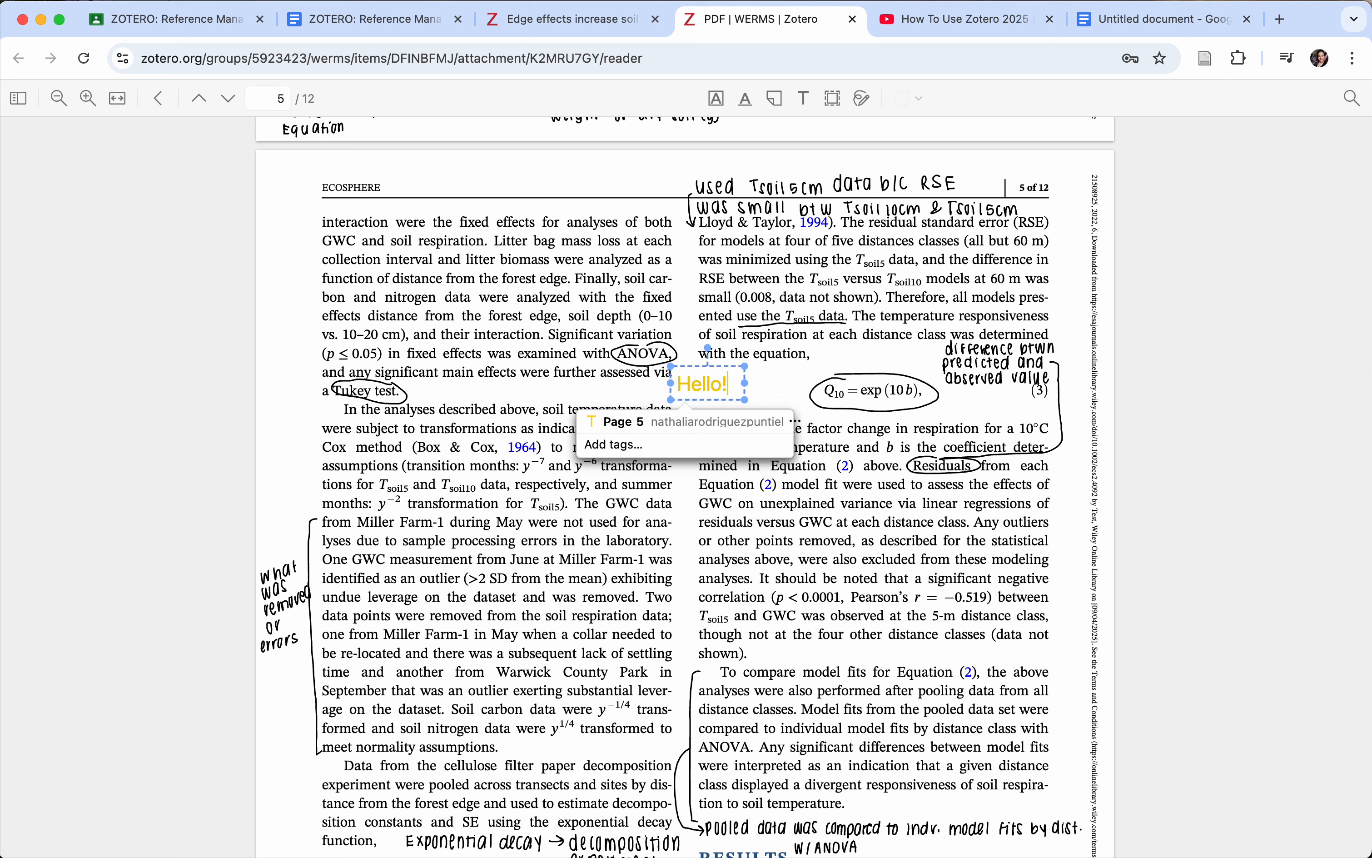
pyautogui.click(794, 422)
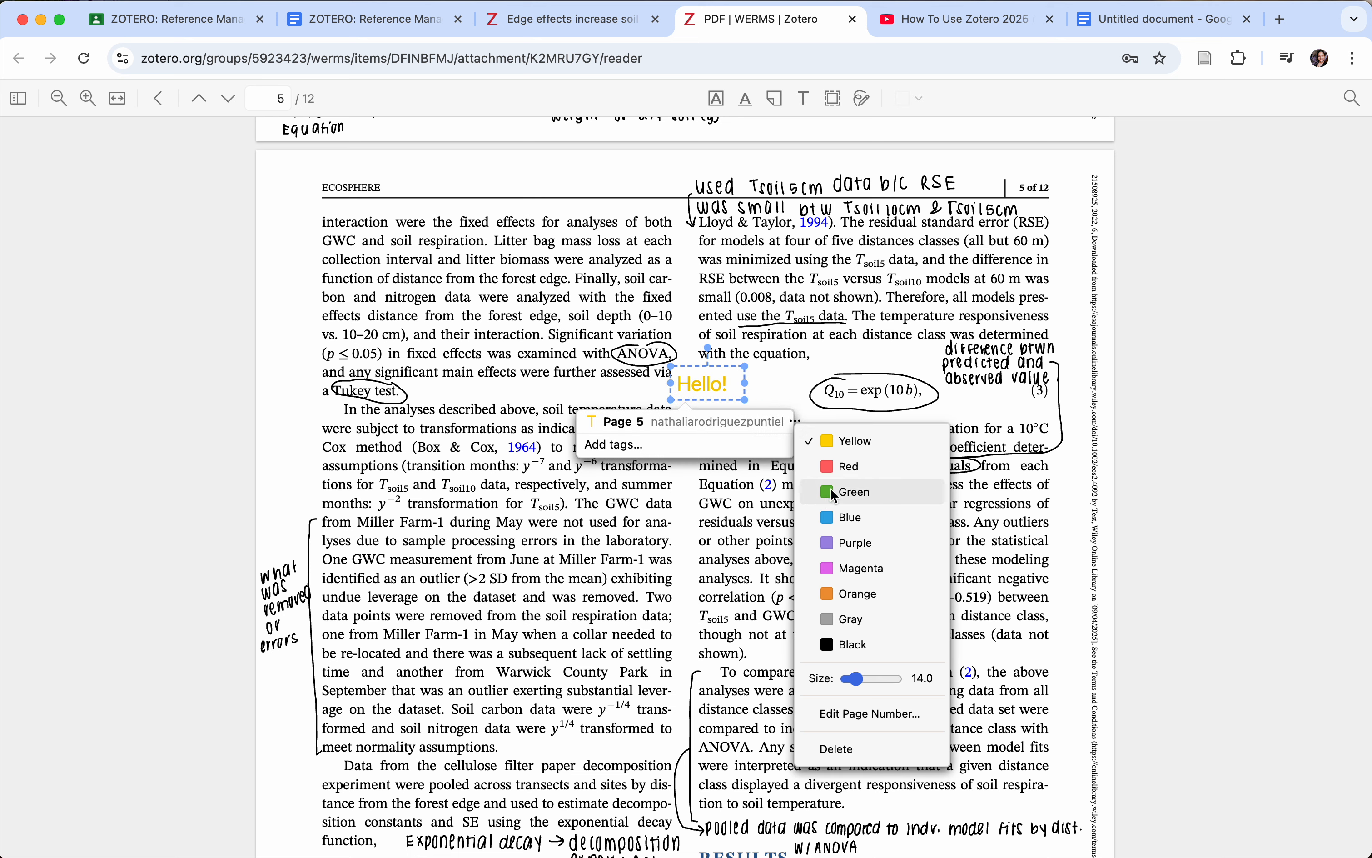
pyautogui.click(831, 491)
# Set the size of the green "Hello!" text annotation to 10.
pyautogui.click(792, 423)
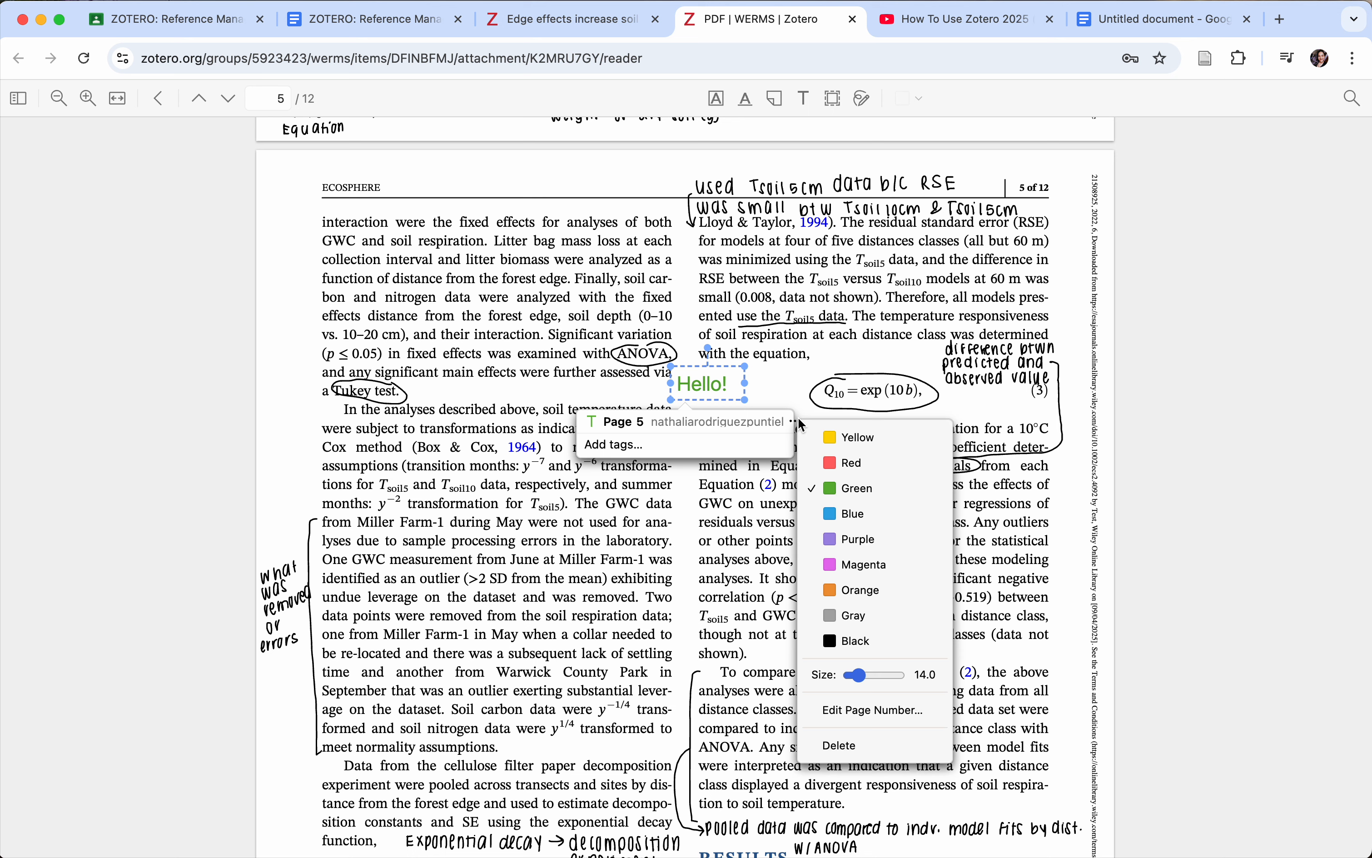
pyautogui.moveTo(861, 684); pyautogui.dragTo(849, 677)
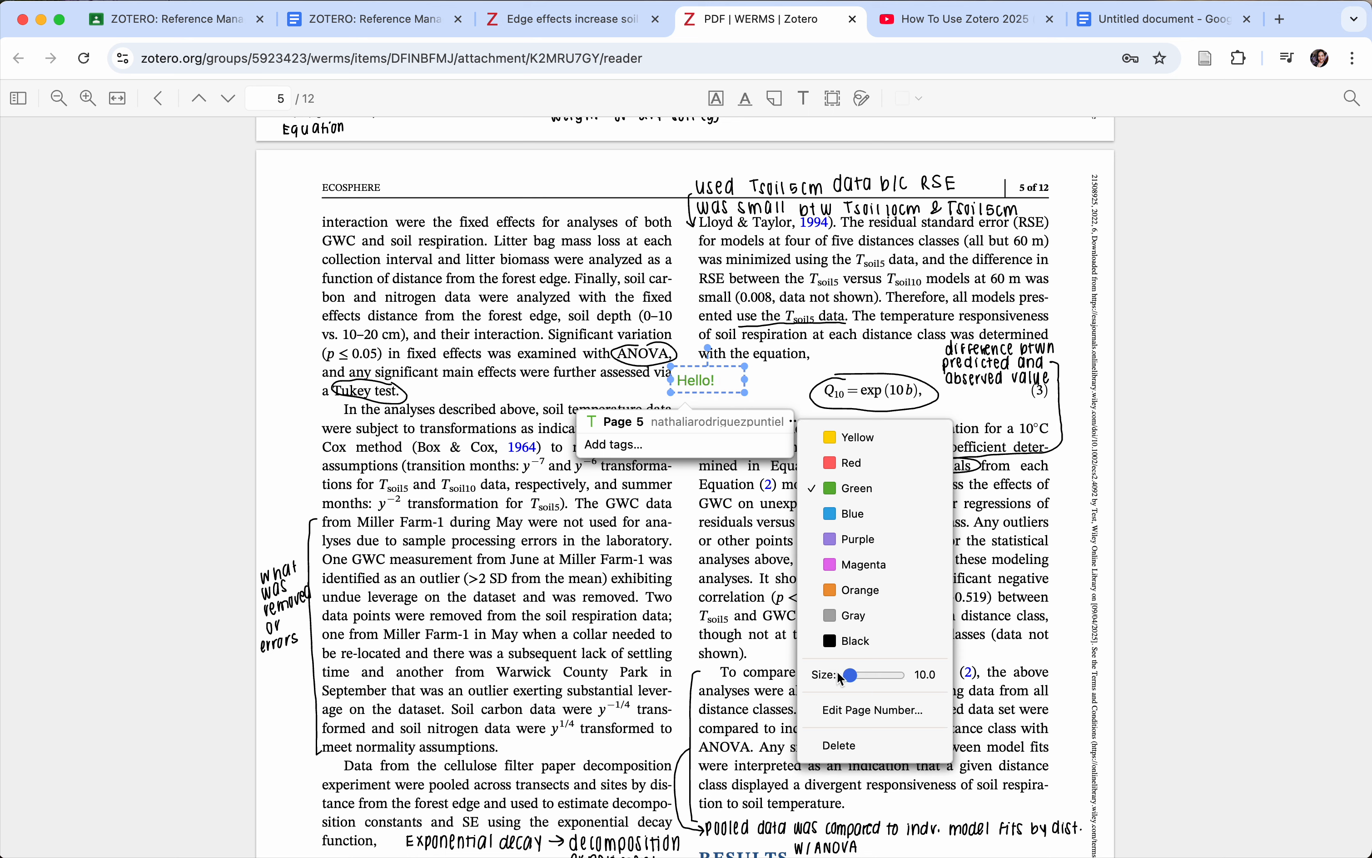
pyautogui.click(732, 381)
# Shift the "Hello!" text slightly to the right and delete the annotation.
pyautogui.moveTo(709, 374)
pyautogui.mouseDown()
pyautogui.moveTo(801, 411)
pyautogui.moveTo(721, 372)
pyautogui.mouseUp()
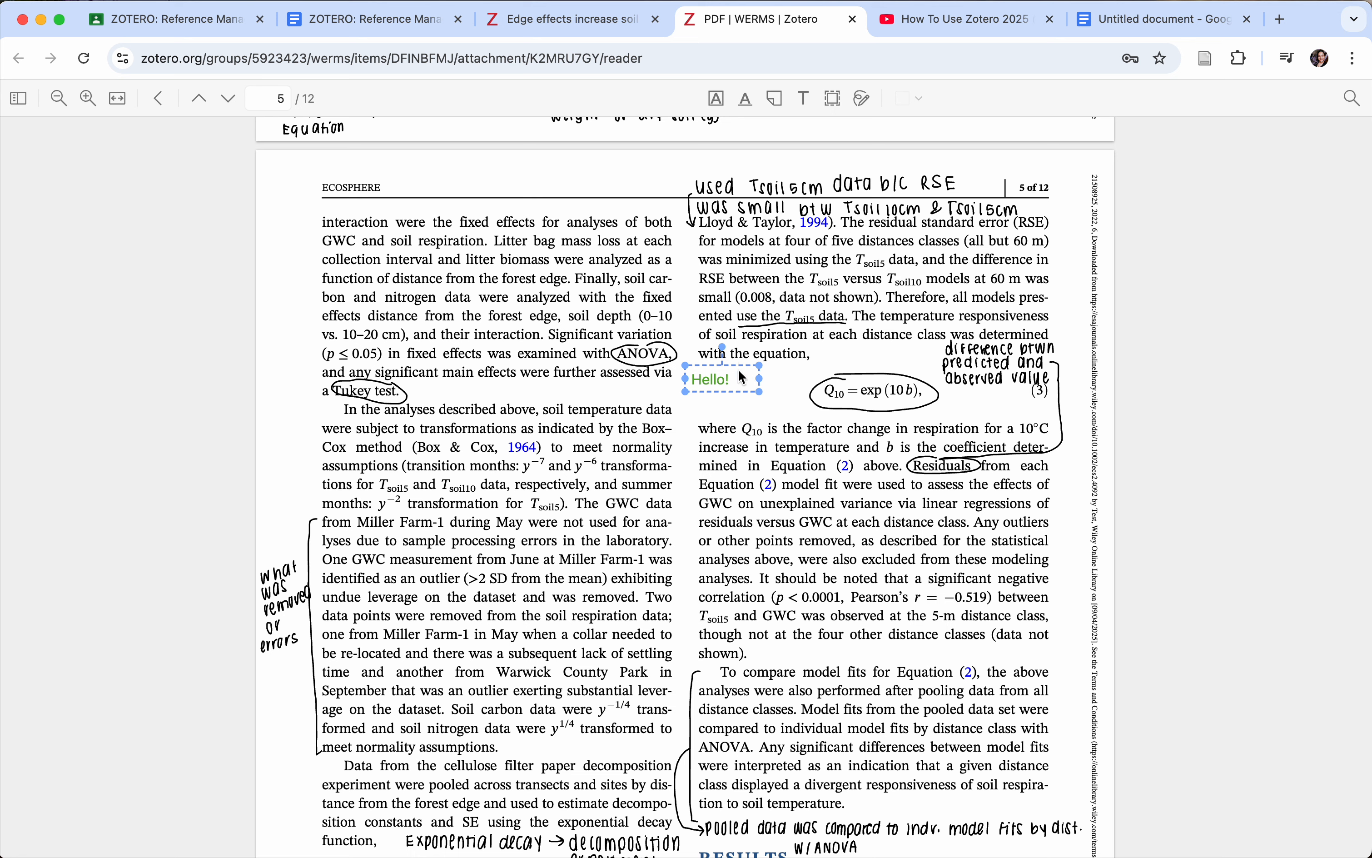
pyautogui.moveTo(738, 372); pyautogui.dragTo(754, 375)
pyautogui.press('BackSpace')
# Mark a yellow area annotation around the first three summer data points of the Figure 1(a) chart on page 6.
pyautogui.click(834, 102)
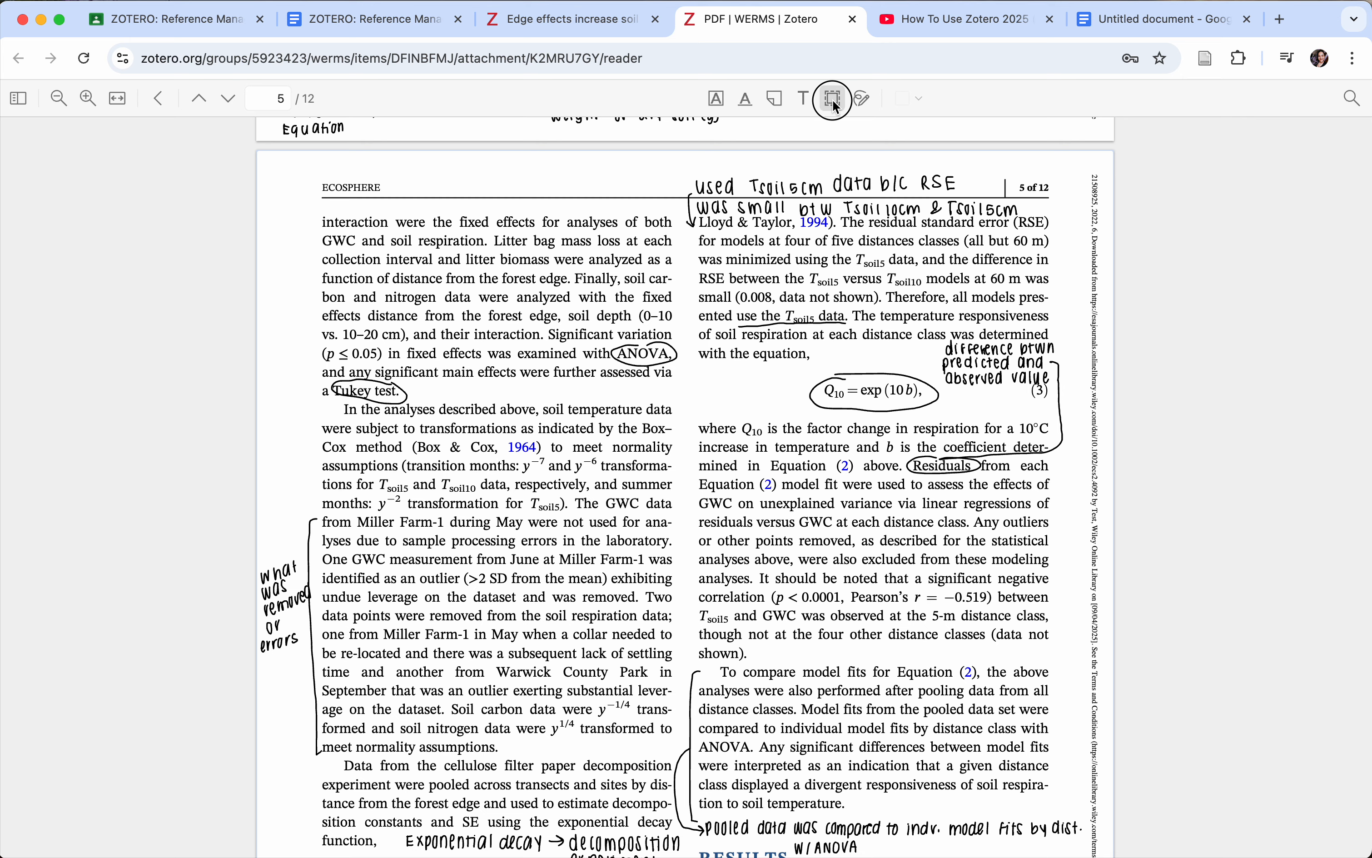
pyautogui.scroll(-5, 601, 407)
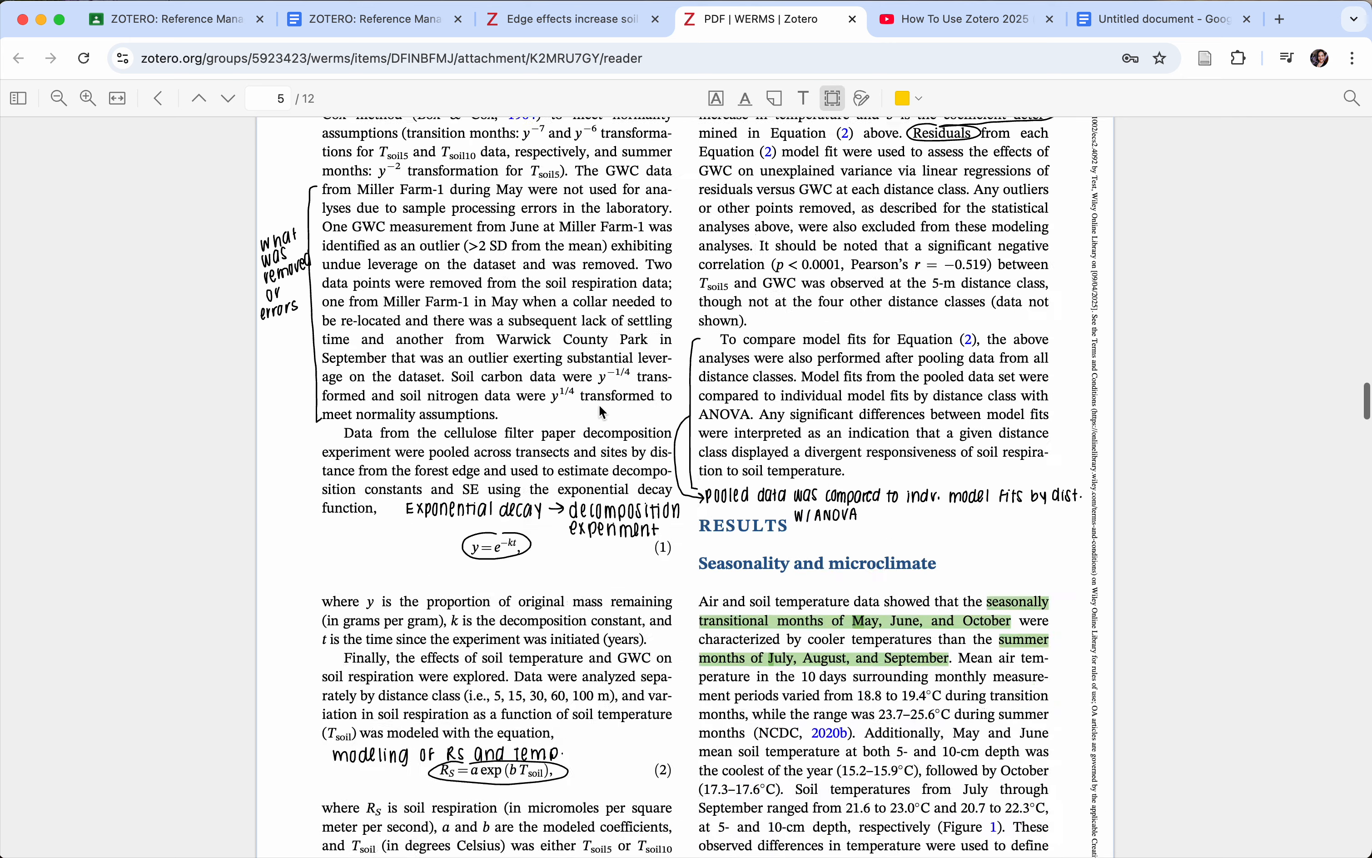
pyautogui.scroll(-10, 601, 413)
pyautogui.scroll(1, 454, 283)
pyautogui.moveTo(307, 208)
pyautogui.mouseDown()
pyautogui.moveTo(660, 422)
pyautogui.moveTo(632, 380)
pyautogui.moveTo(456, 299)
pyautogui.mouseUp()
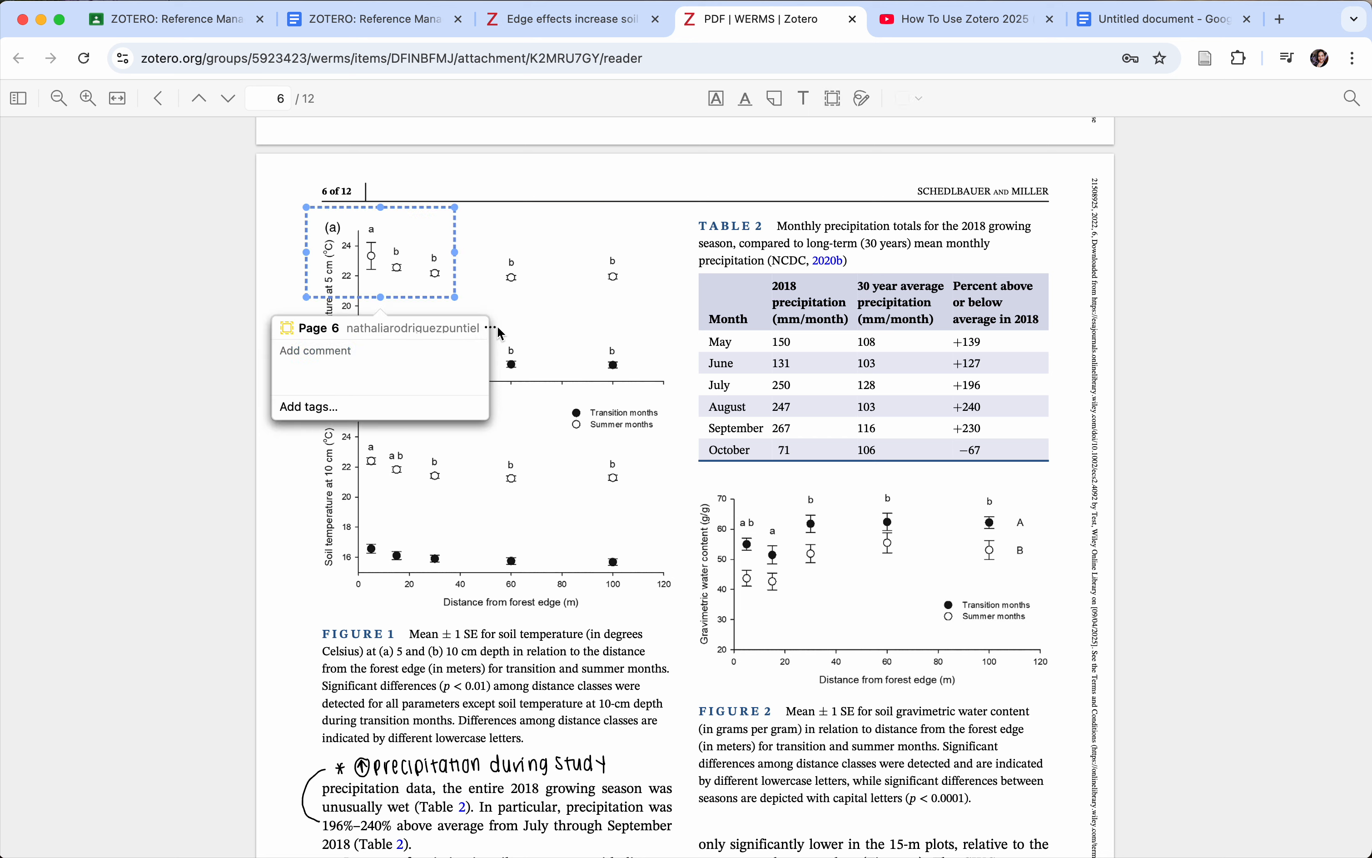
# Delete the yellow area annotation around the Figure 1(a) data points on page 6.
pyautogui.click(492, 329)
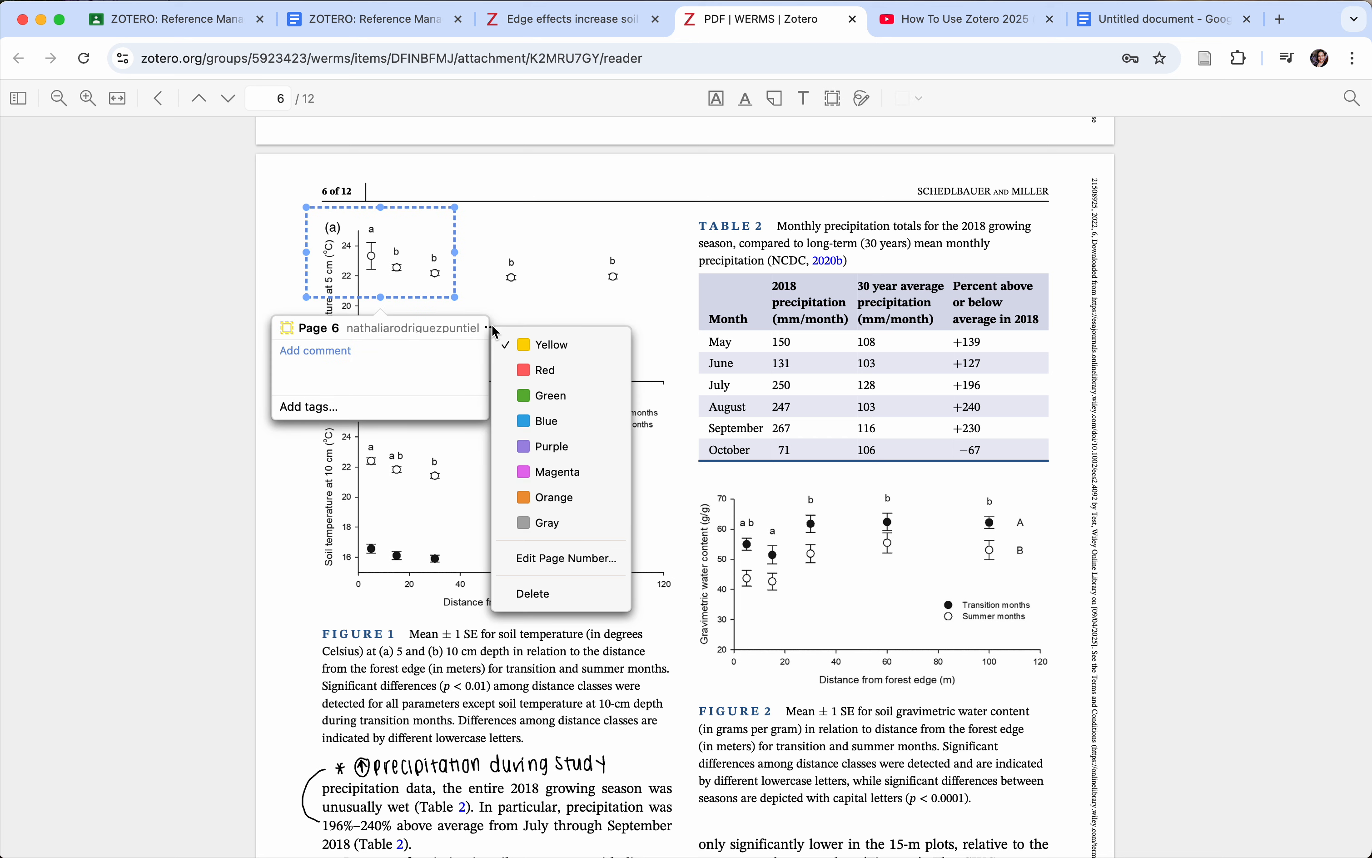
pyautogui.click(557, 604)
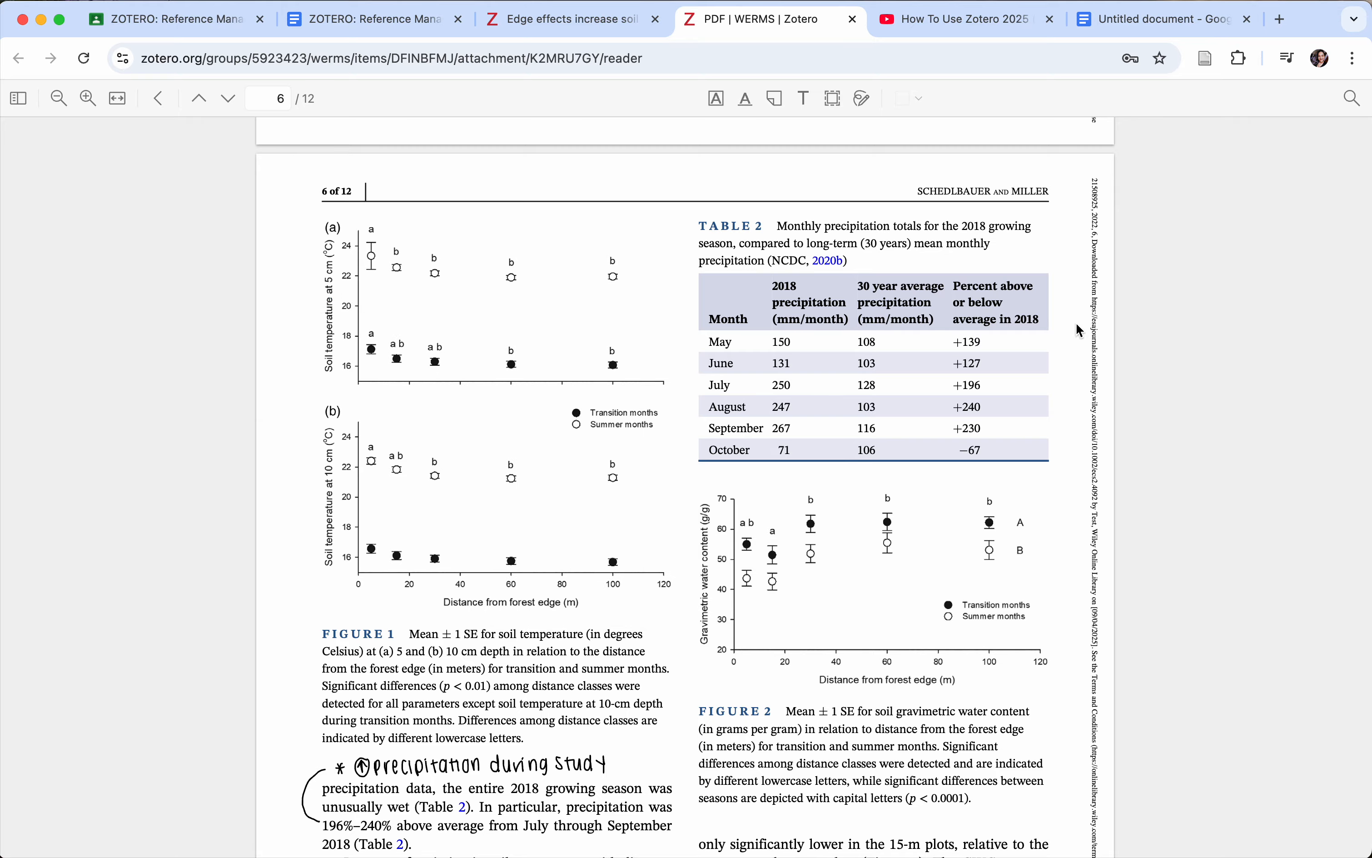
# Search the document for "forest" with all matches highlighted and look through the matches on pages 3 and 4.
pyautogui.scroll(20, 1079, 329)
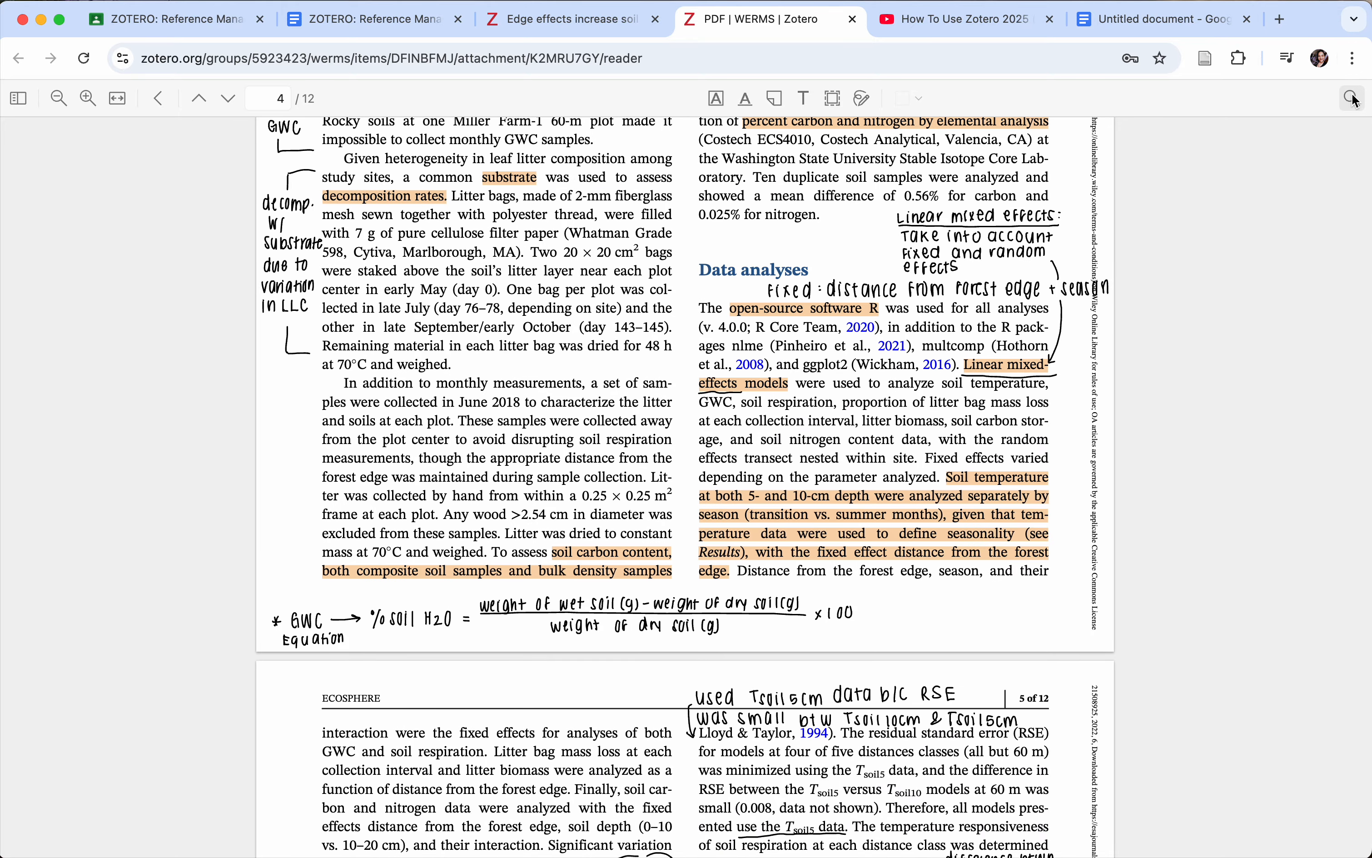
pyautogui.click(1353, 100)
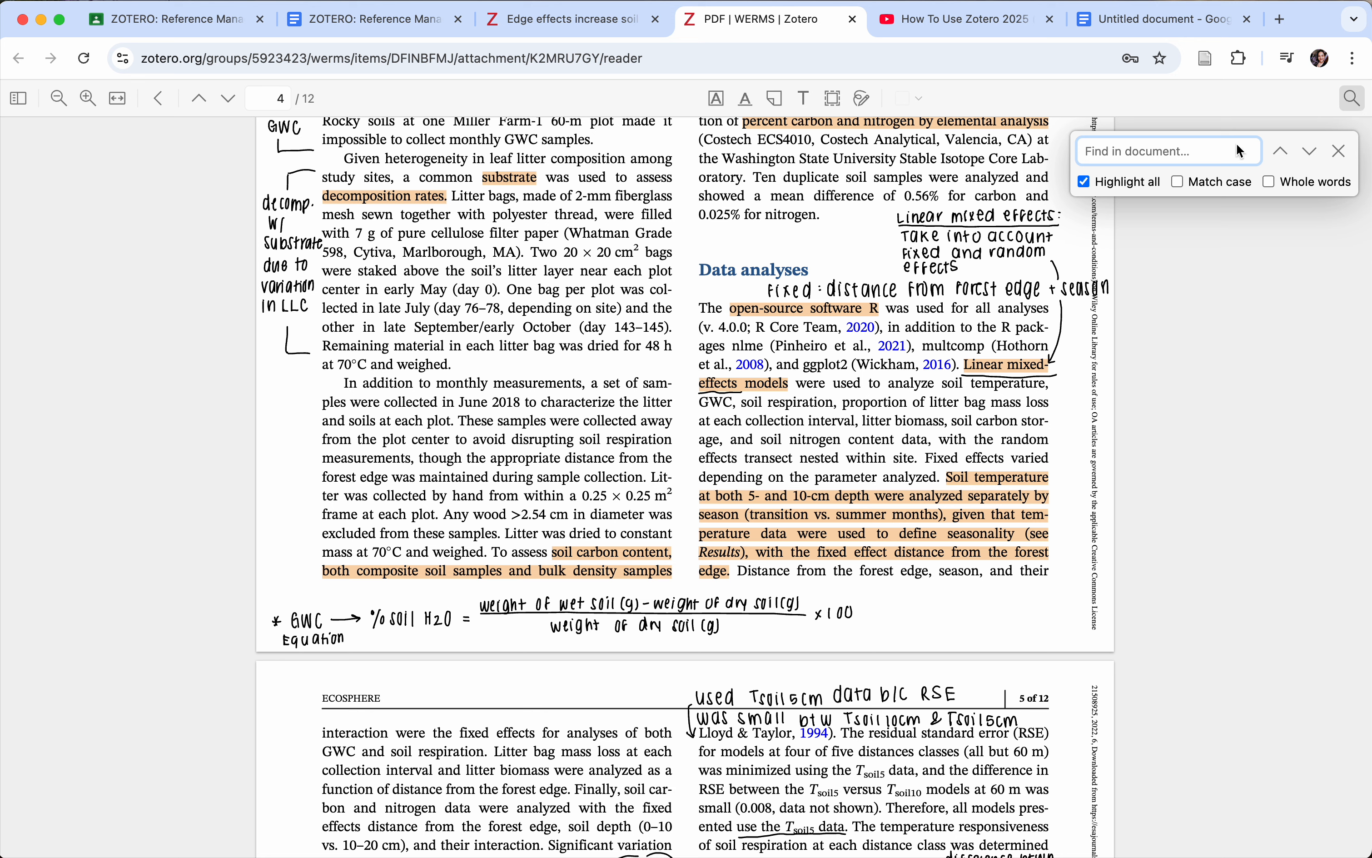
pyautogui.write('forest')
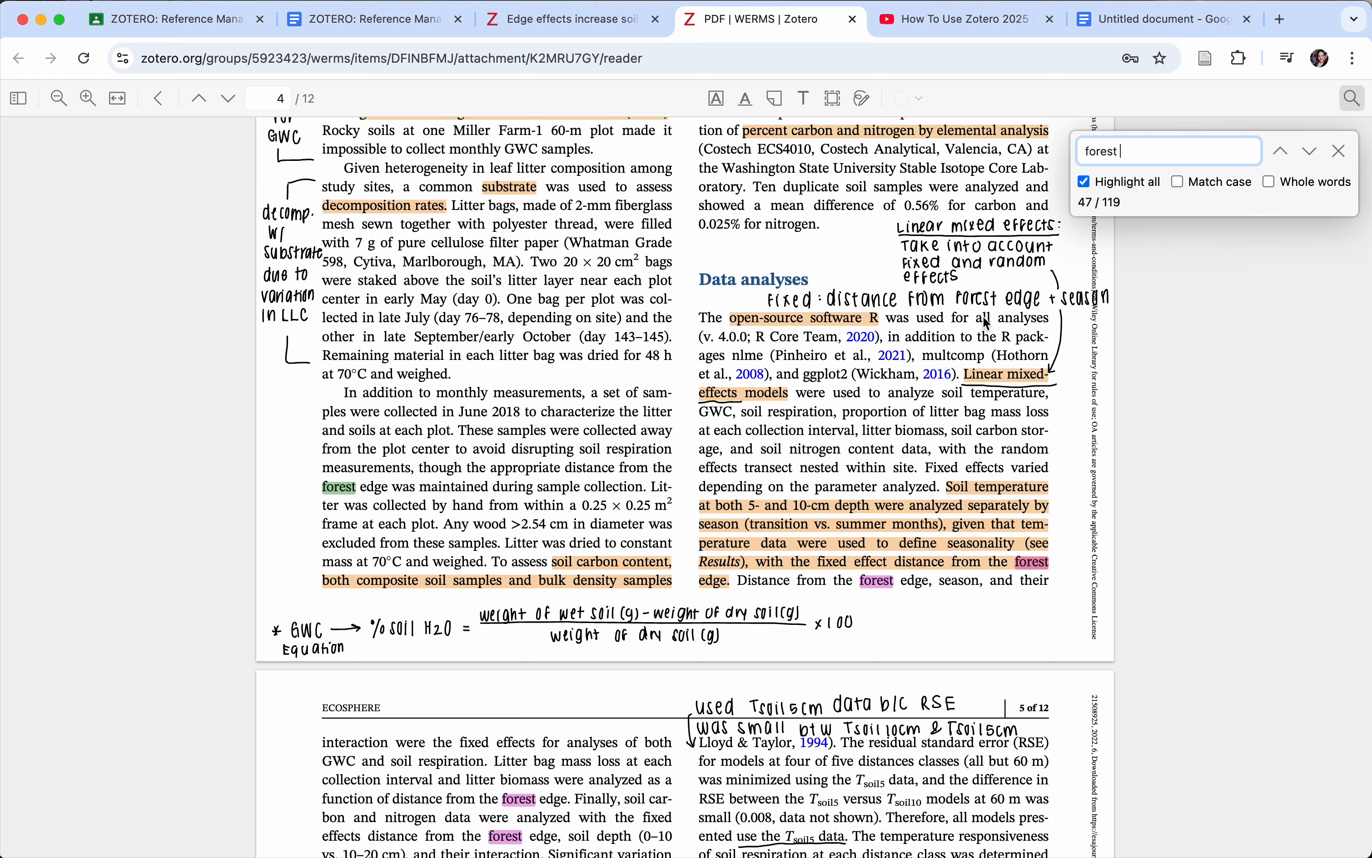
pyautogui.scroll(15, 917, 360)
pyautogui.scroll(8, 921, 369)
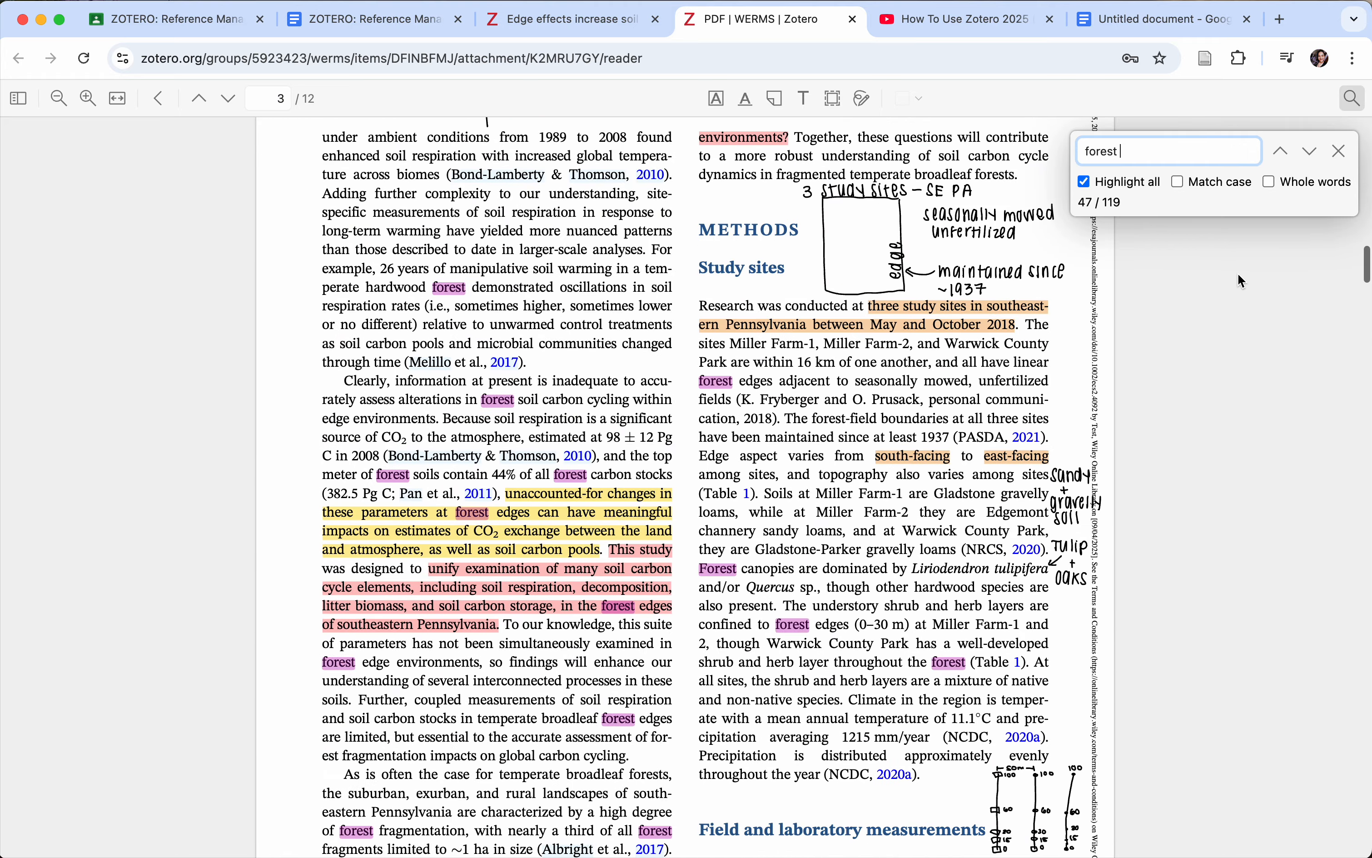
# Try the Match case and Whole words options on the "forest" search, turn both off and close the search.
pyautogui.click(1177, 182)
pyautogui.click(1267, 182)
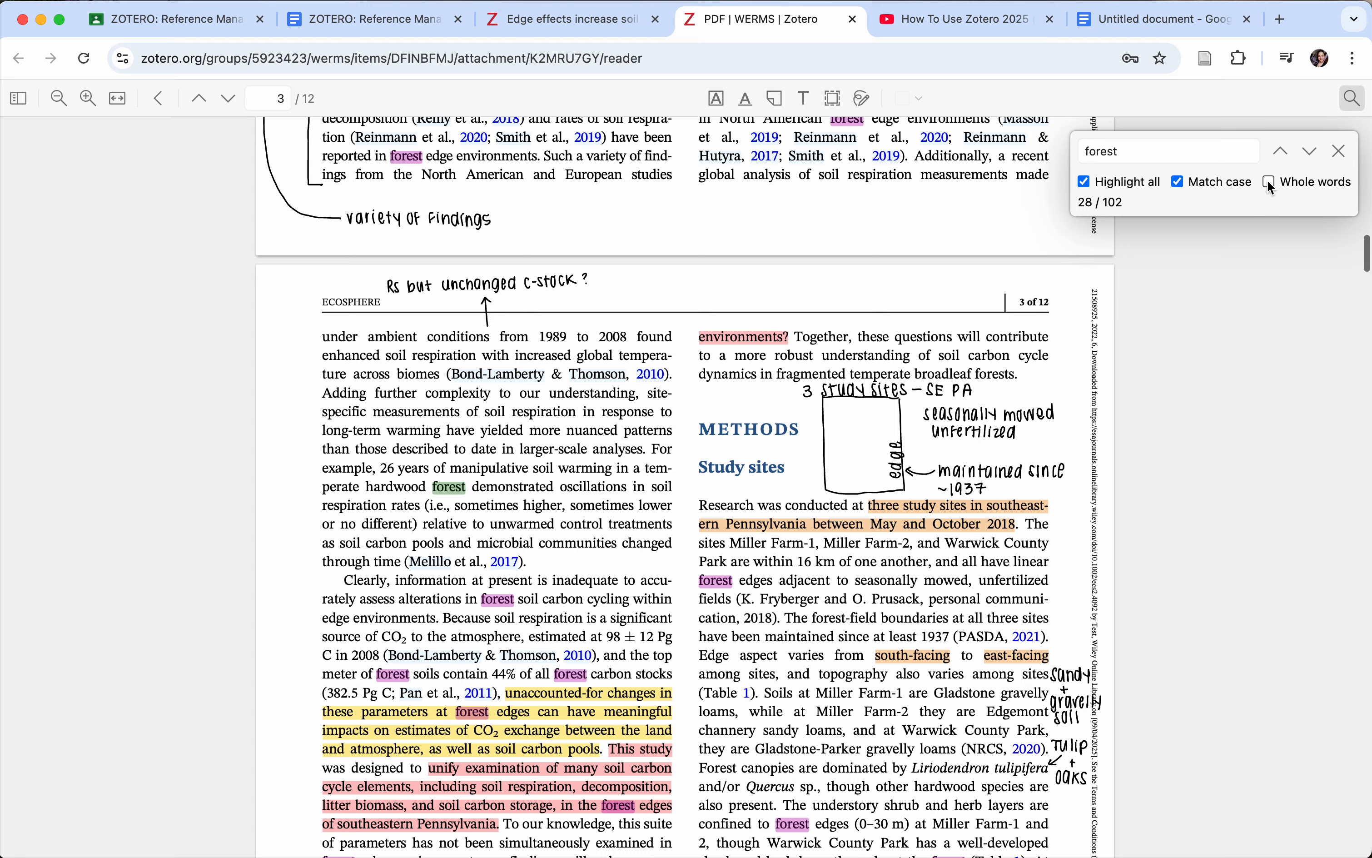
pyautogui.click(1177, 182)
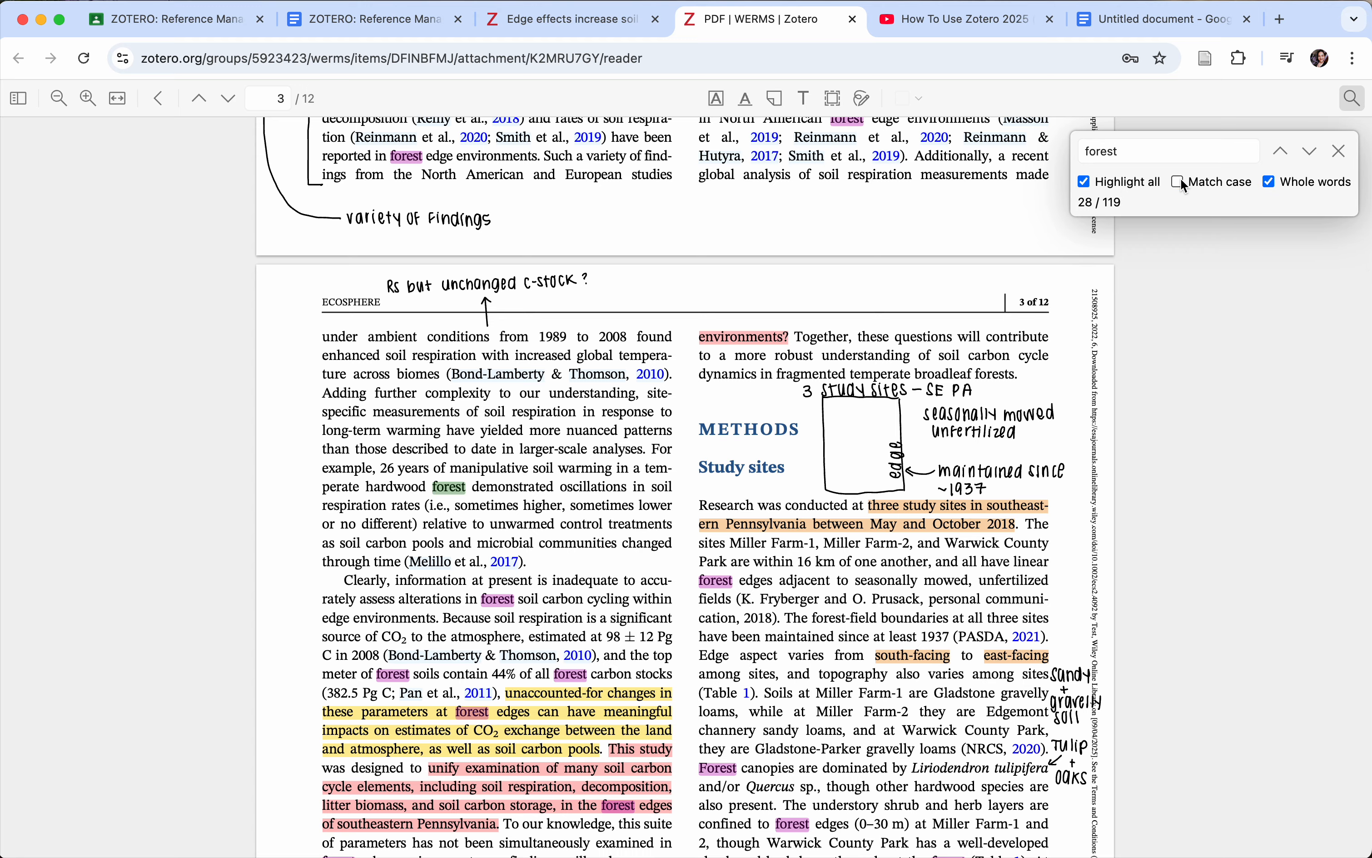
pyautogui.click(1269, 182)
pyautogui.click(1341, 151)
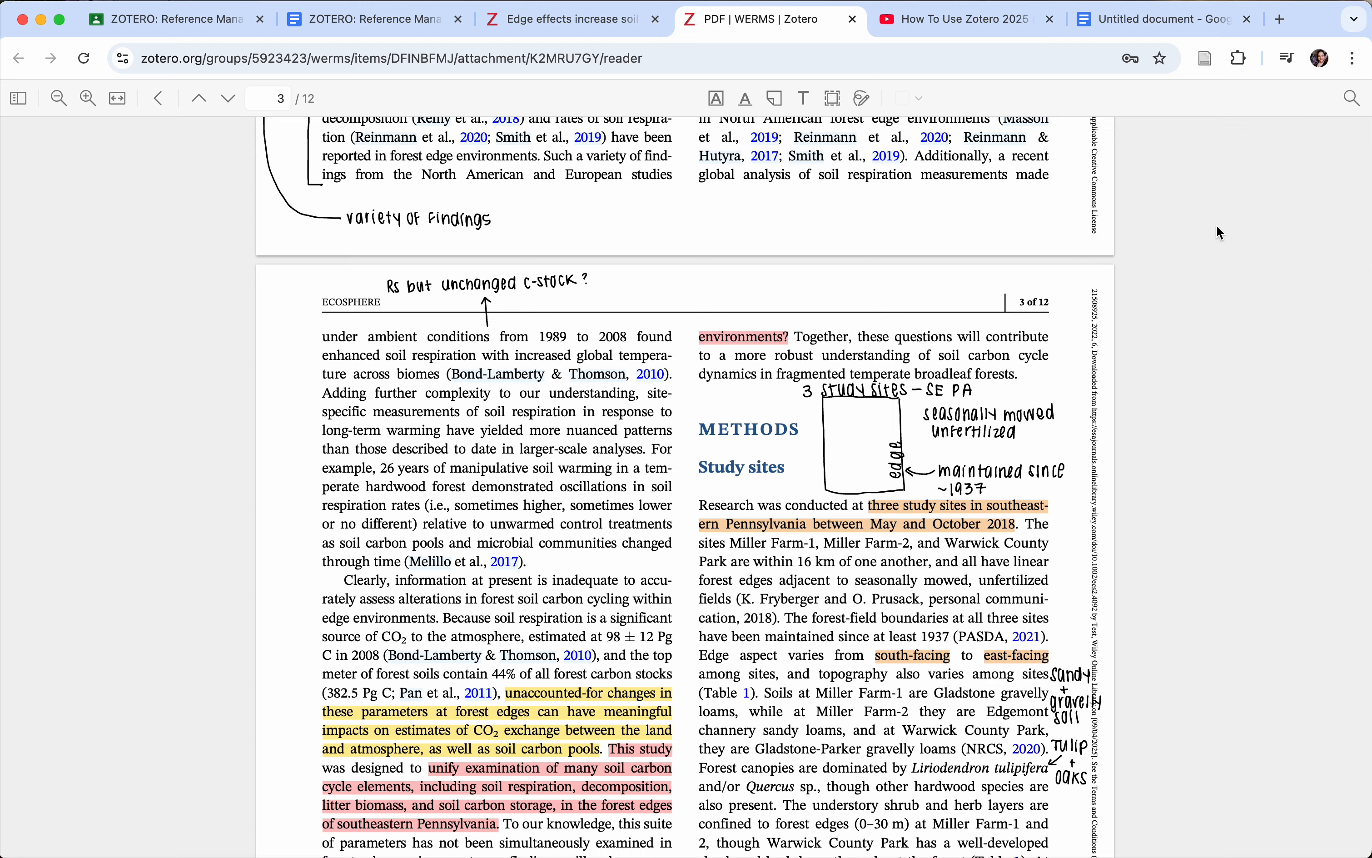
# Look over the annotated first pages and follow the 2013 in-text citation on page 2 to the reference list.
pyautogui.scroll(15, 930, 428)
pyautogui.scroll(10, 930, 428)
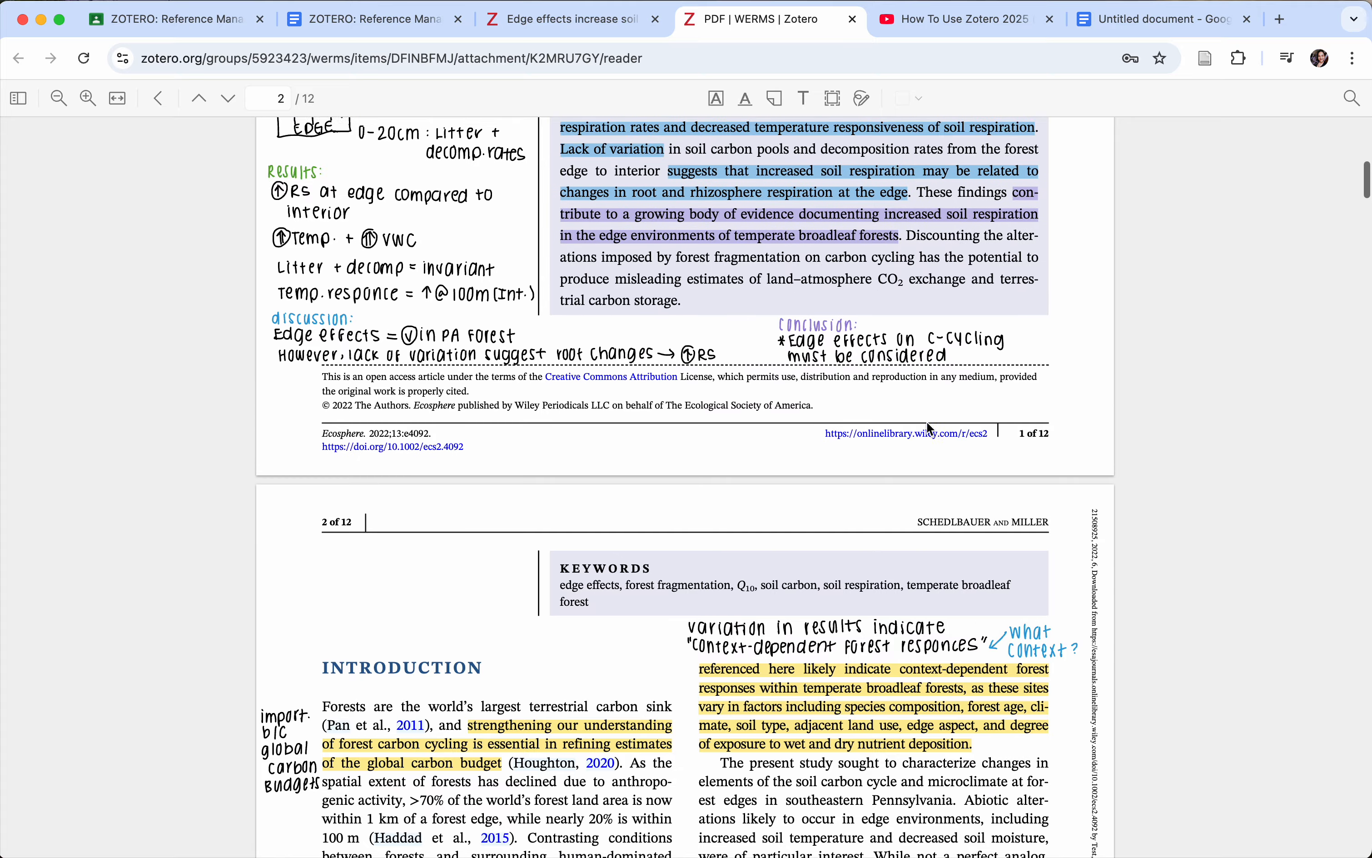
pyautogui.scroll(-10, 929, 428)
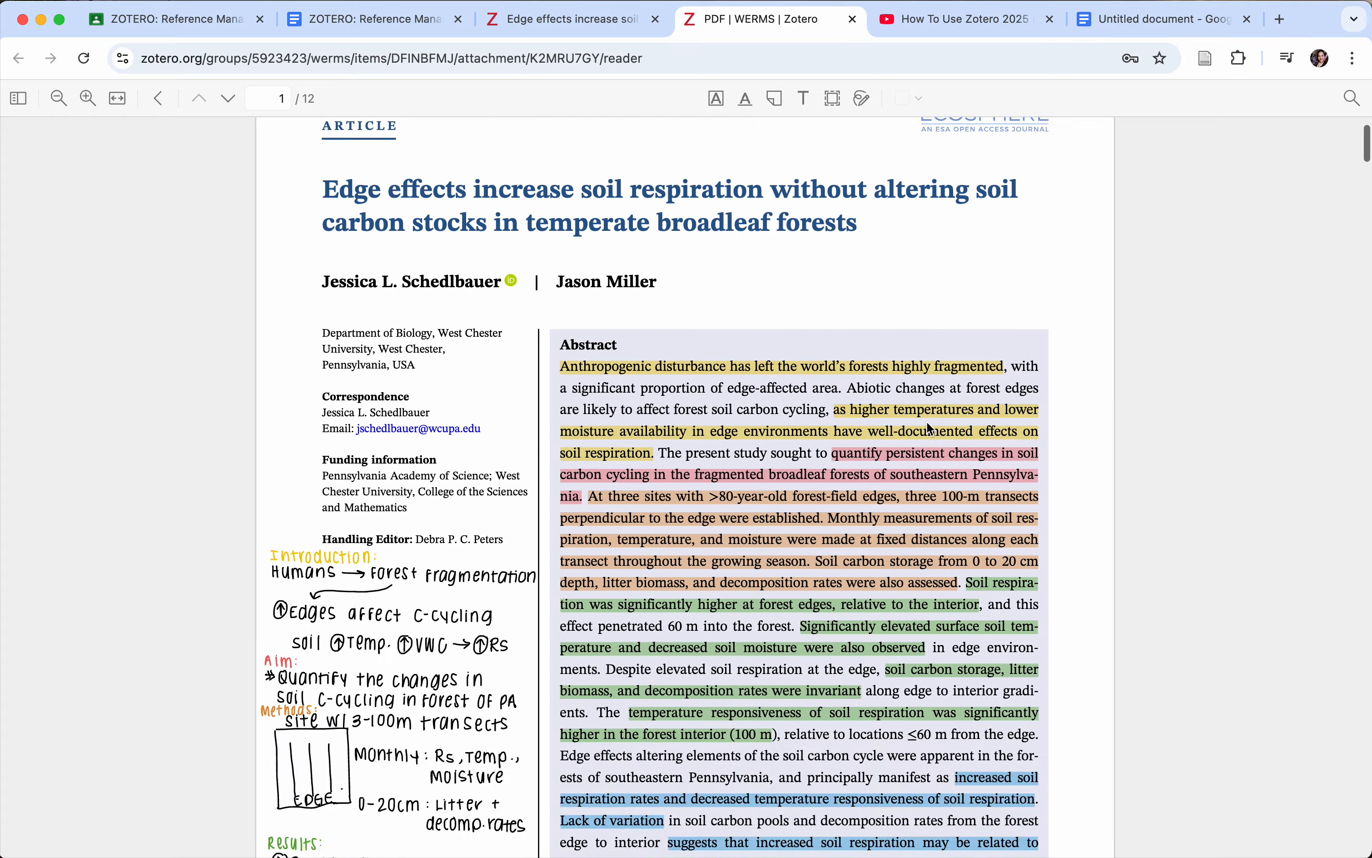
pyautogui.scroll(10, 930, 429)
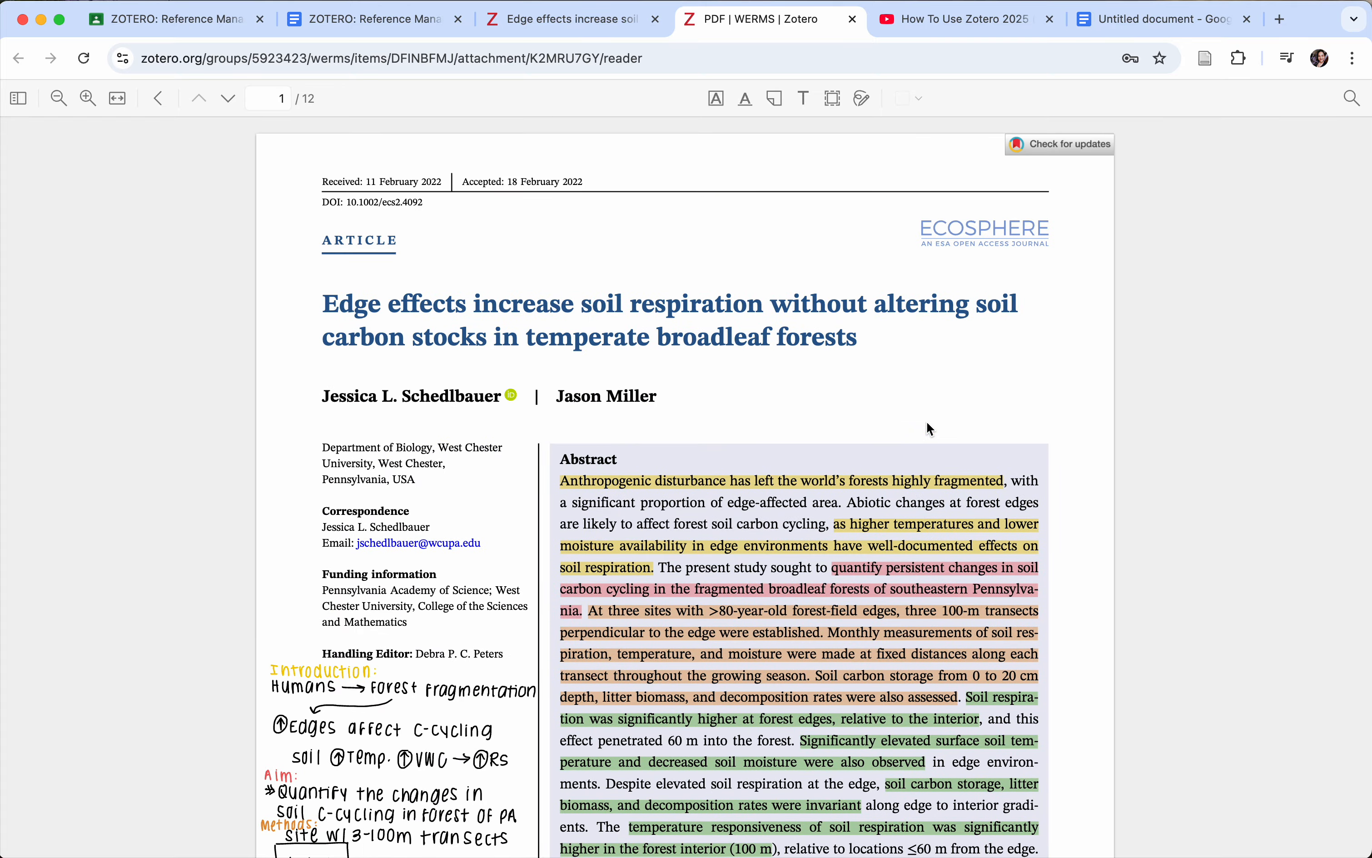
pyautogui.scroll(-15, 929, 428)
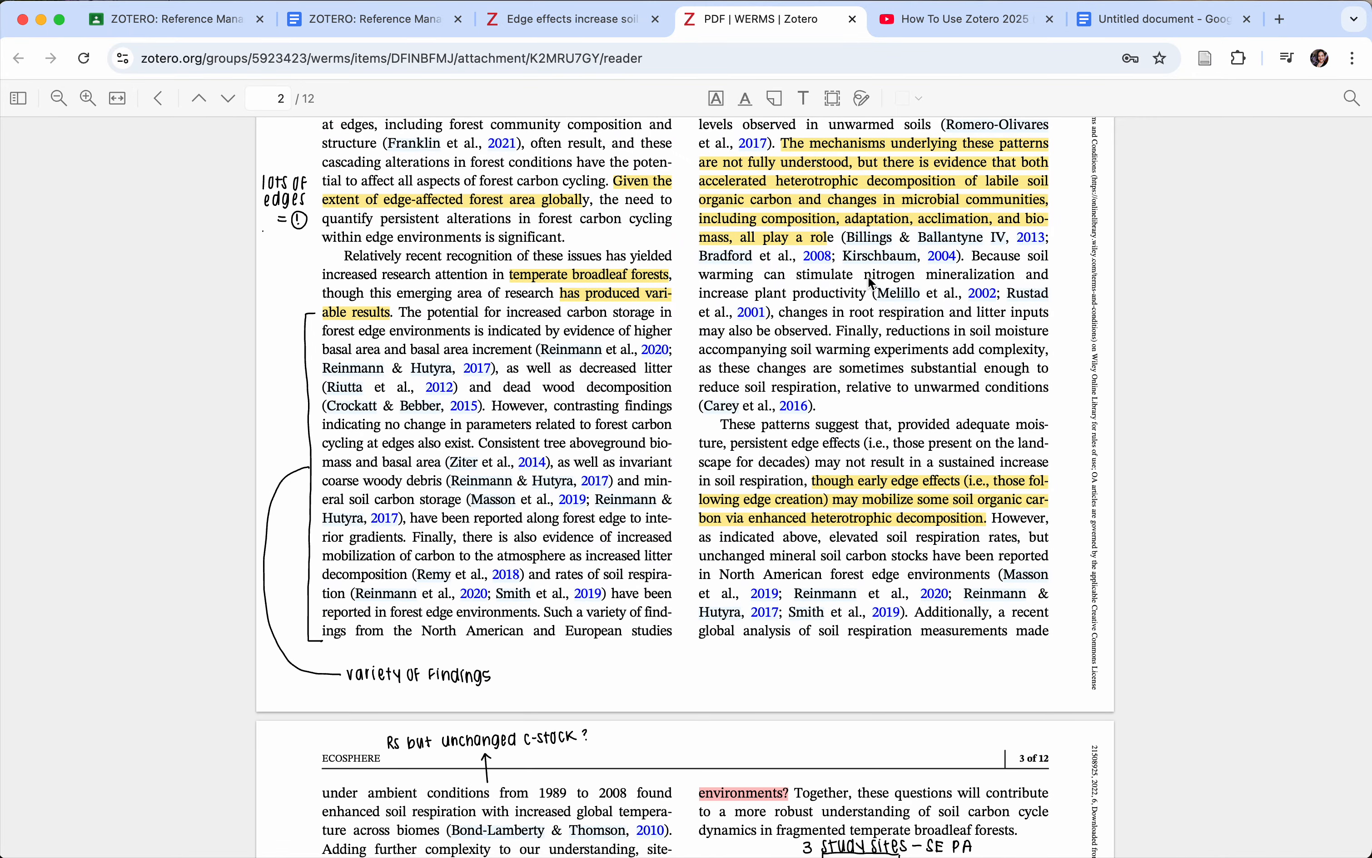
pyautogui.moveTo(876, 262)
pyautogui.click(863, 244)
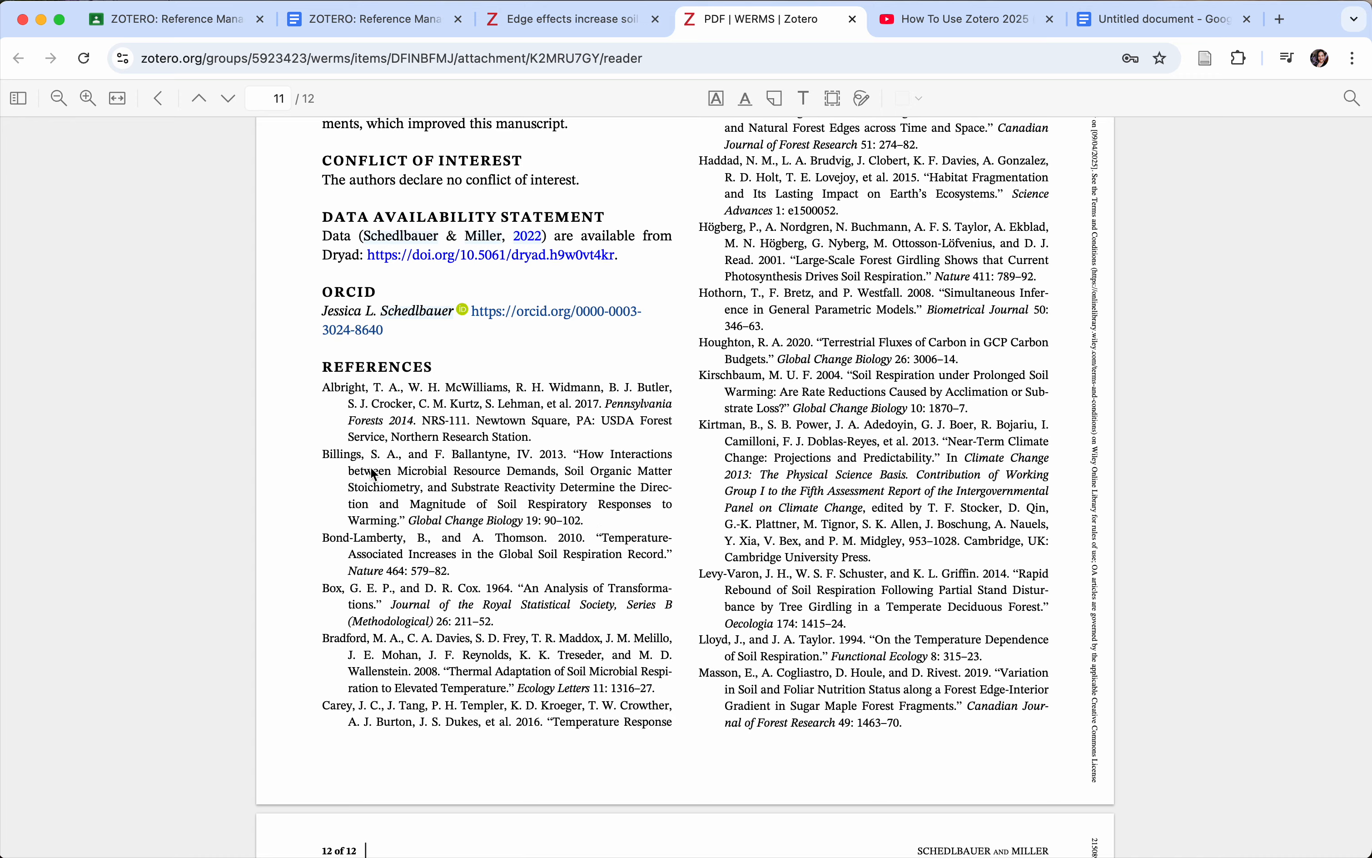
# Preview the reference behind the 2006 in-text citation in the first right-column paragraph of page 10.
pyautogui.scroll(15, 730, 369)
pyautogui.moveTo(772, 361)
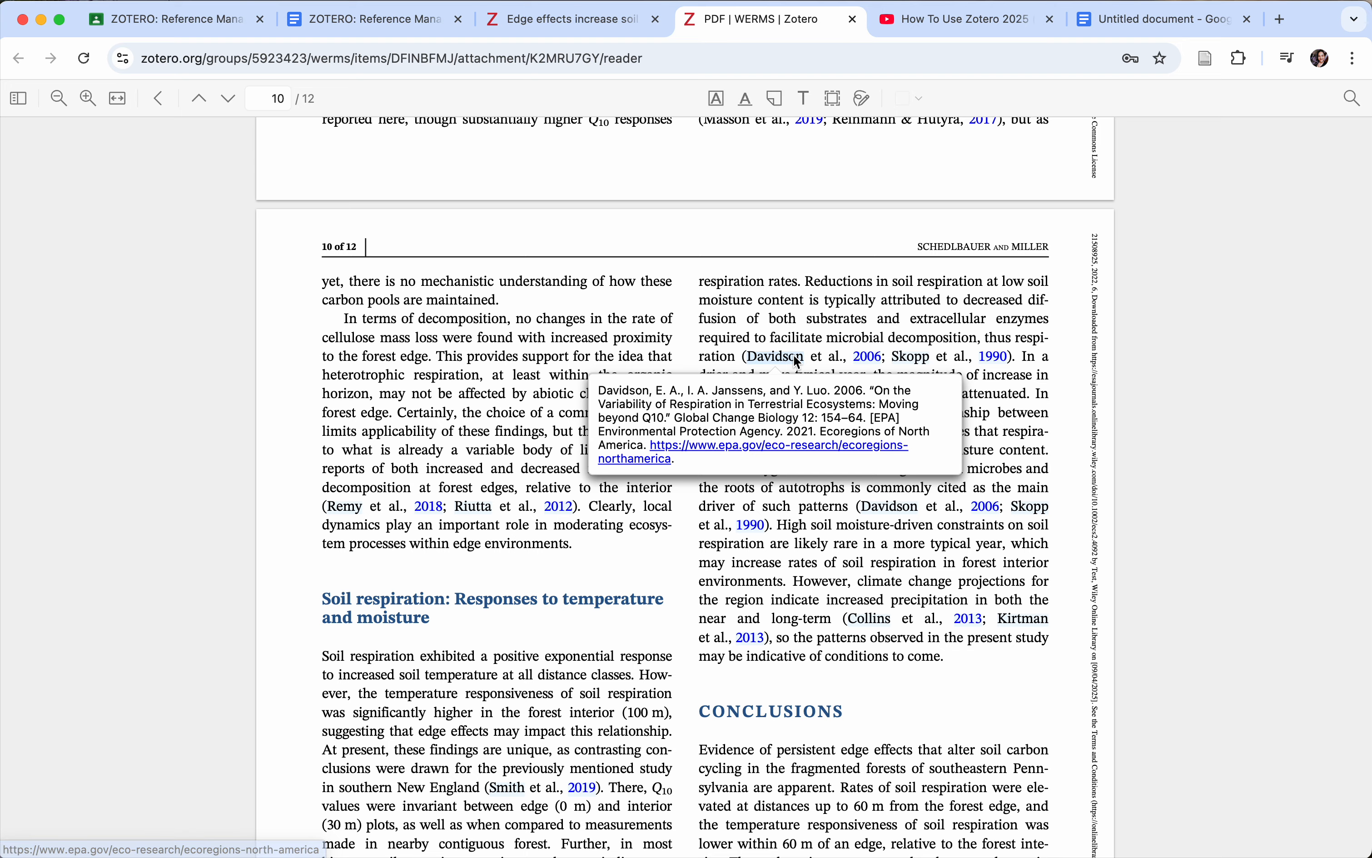
pyautogui.scroll(3, 813, 307)
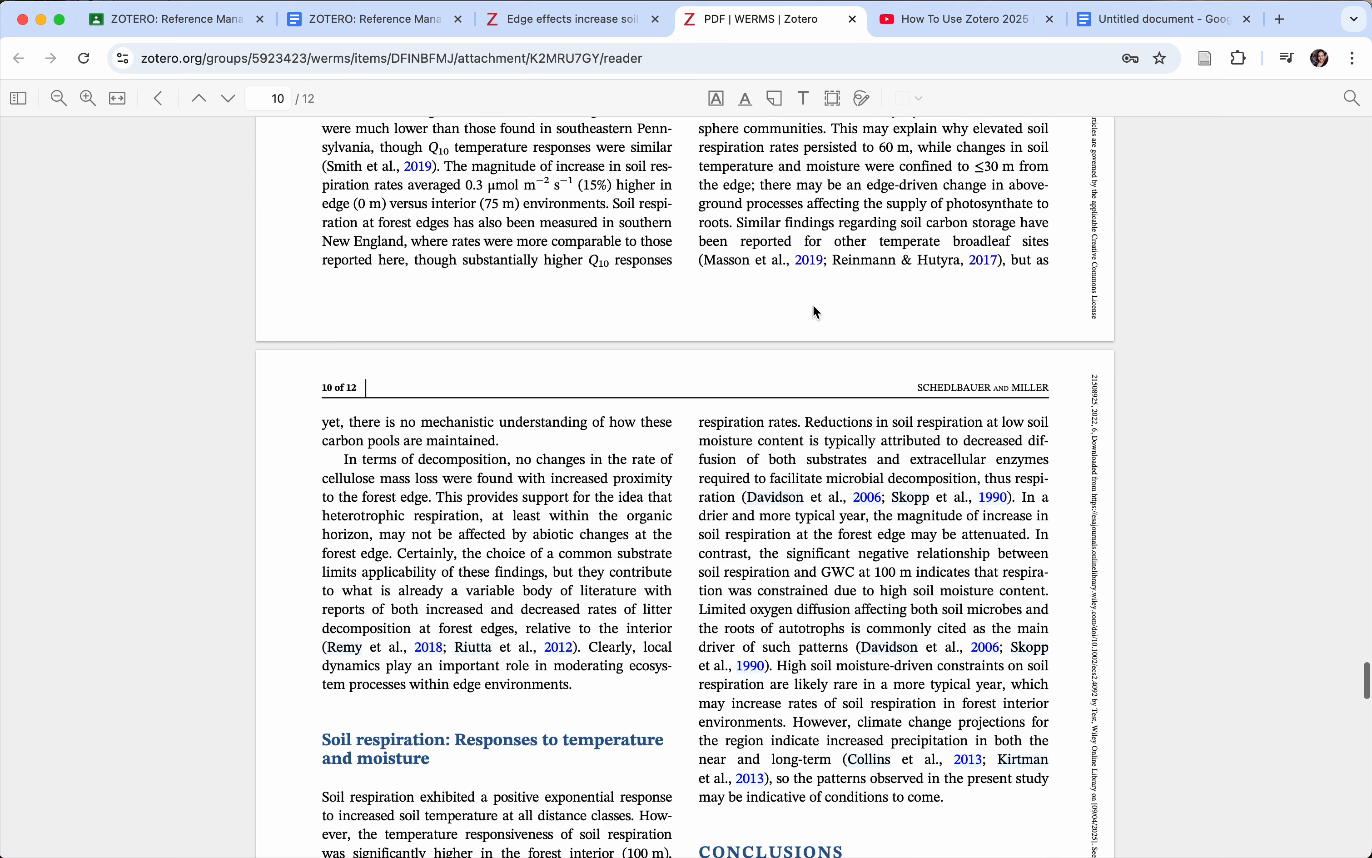
# Switch to the Zotero desktop app, show the WERMS library and select the "Edge effects increase soil respiration" article.
pyautogui.hotkey('ctrl', 'Up')
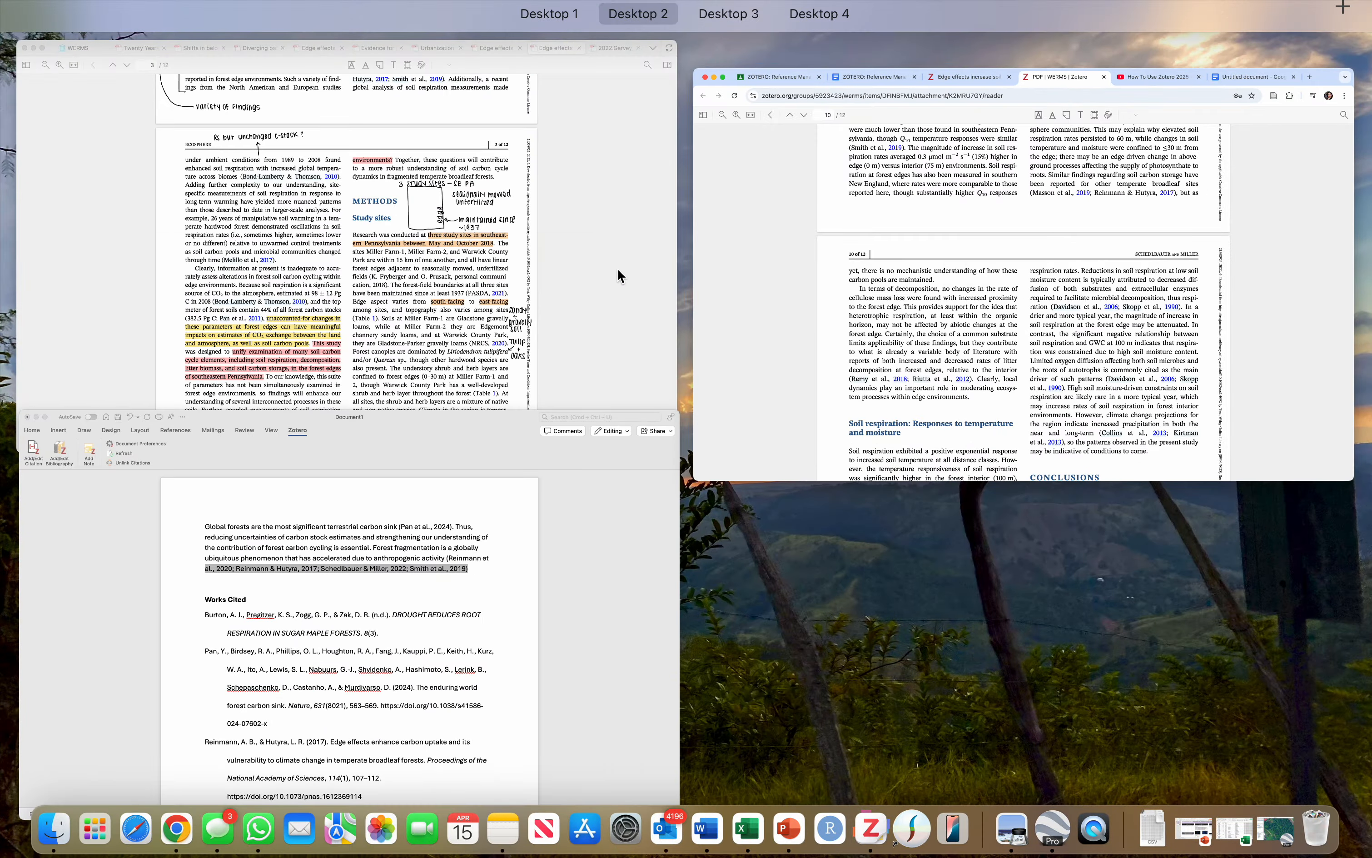
pyautogui.click(617, 268)
pyautogui.click(127, 18)
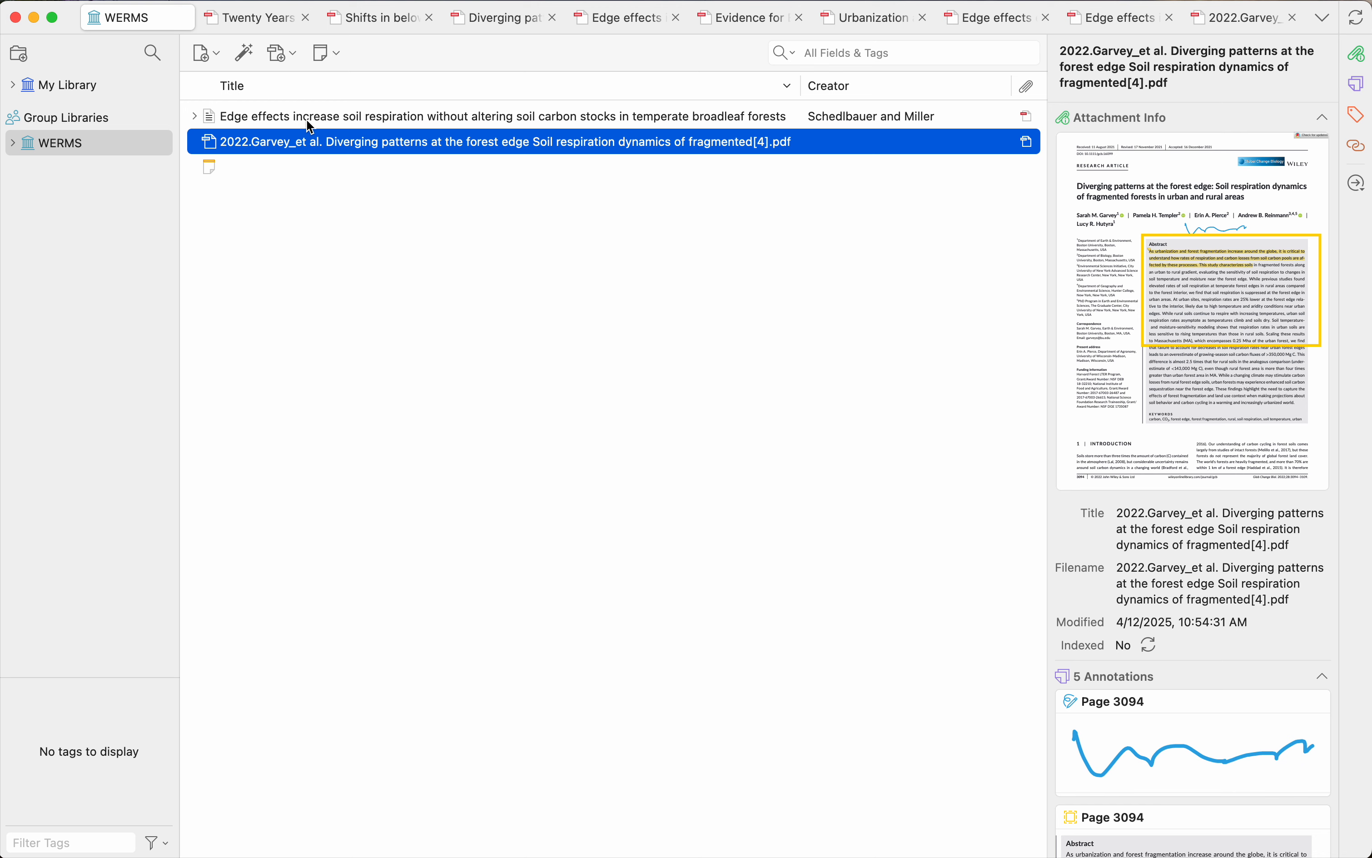
pyautogui.click(645, 122)
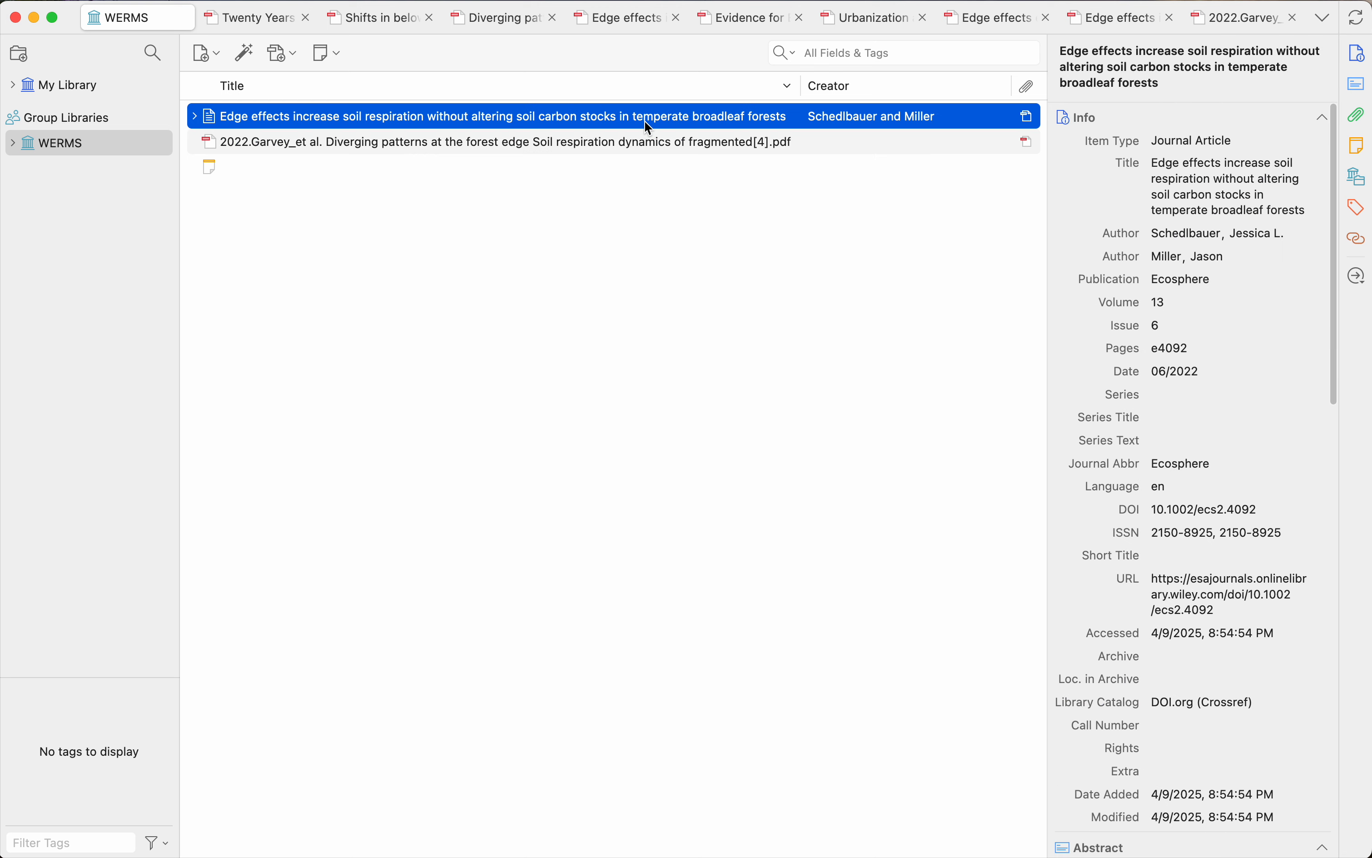
# Leaf forward through the attachment preview of the "Diverging patterns at the forest edge" PDF and return to its first page.
pyautogui.click(638, 143)
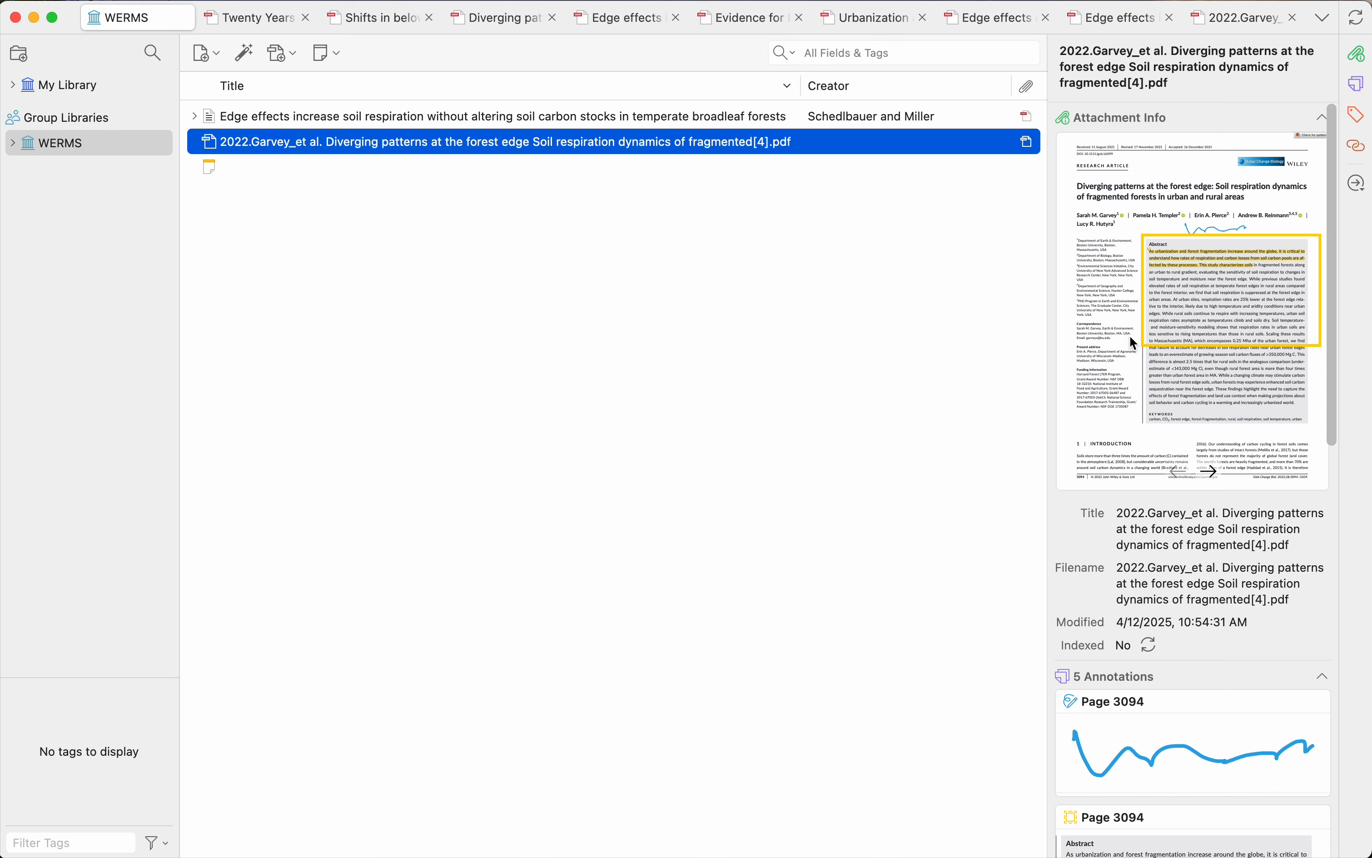
pyautogui.click(1209, 470)
pyautogui.click(1209, 470)
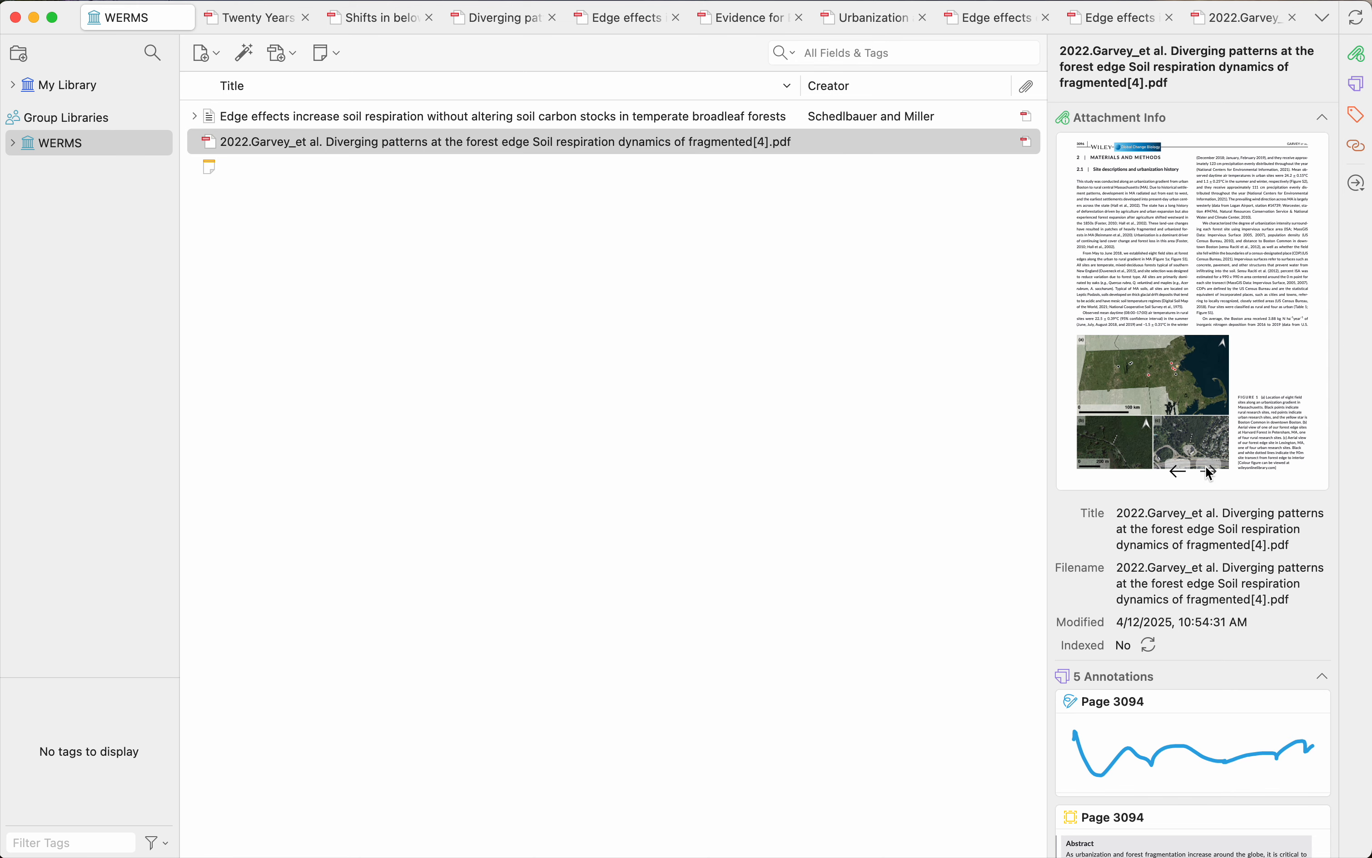
pyautogui.click(1209, 470)
pyautogui.click(1209, 470)
pyautogui.click(1183, 473)
pyautogui.click(1184, 473)
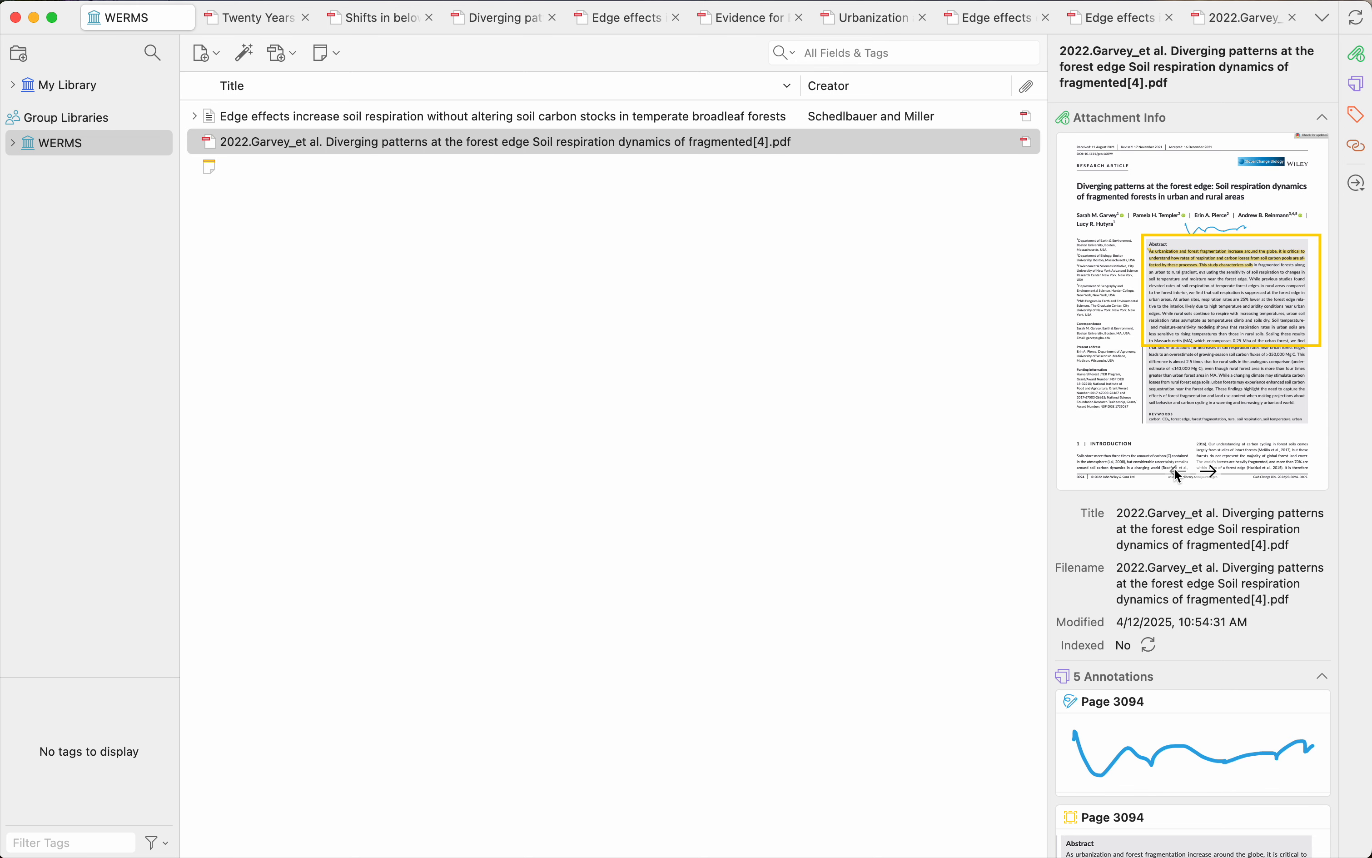
# Examine the "Edge effects" article's metadata and abstract, and leaf through its attachment preview to page 6.
pyautogui.click(879, 377)
pyautogui.click(596, 121)
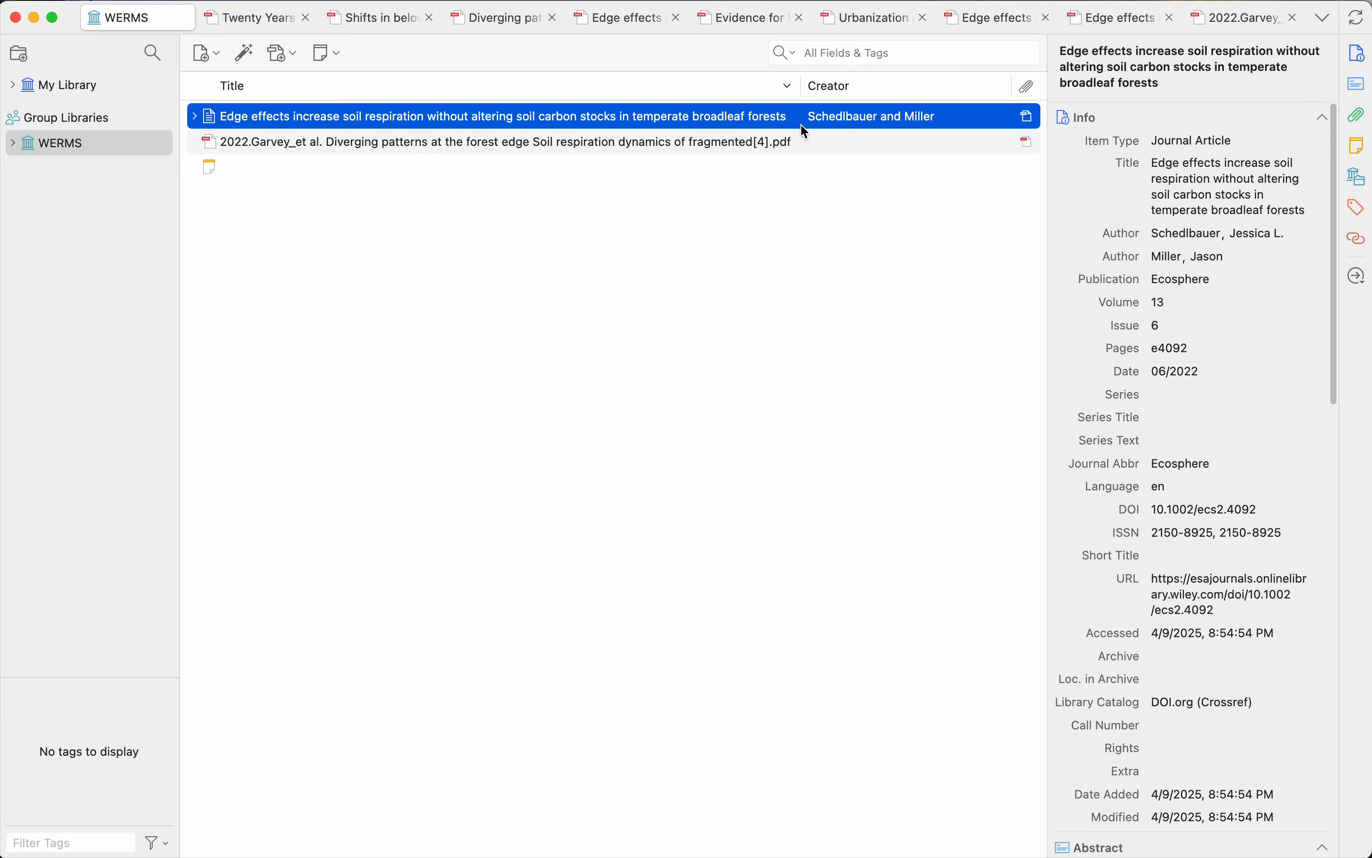
pyautogui.scroll(-15, 1252, 233)
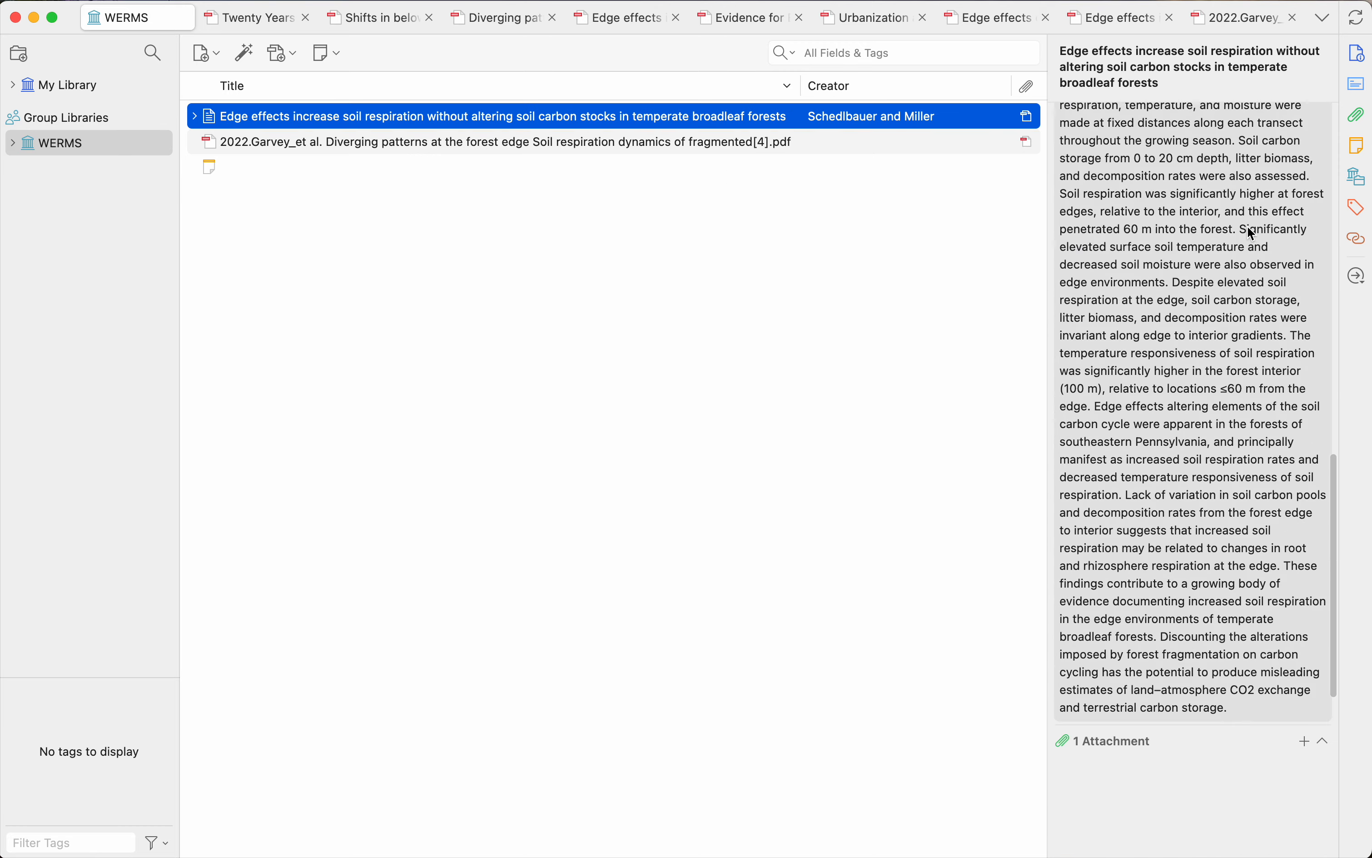
pyautogui.scroll(15, 1253, 234)
pyautogui.scroll(-15, 1253, 234)
pyautogui.scroll(-10, 1253, 340)
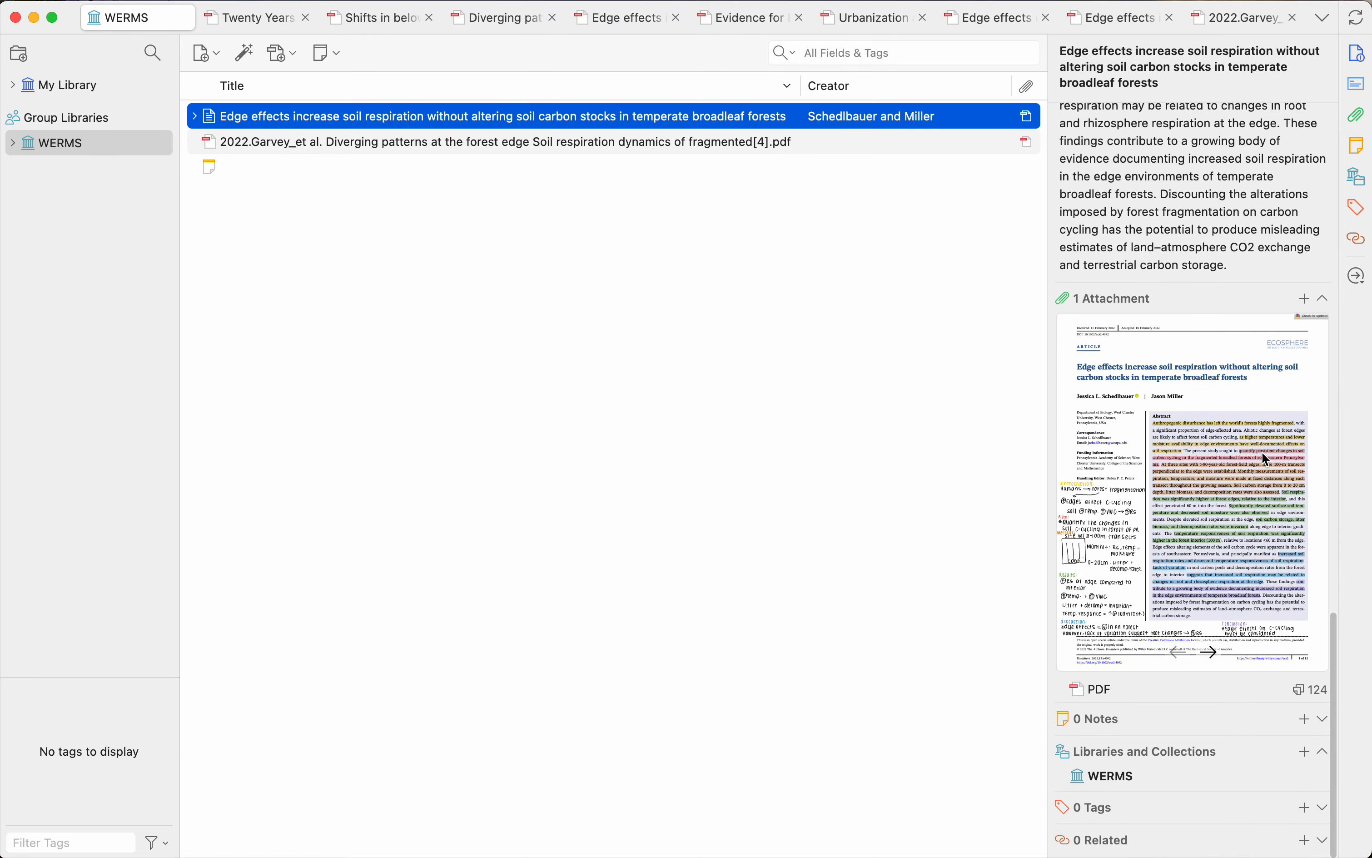
pyautogui.click(1212, 658)
pyautogui.click(1211, 658)
pyautogui.click(1213, 659)
pyautogui.click(1212, 657)
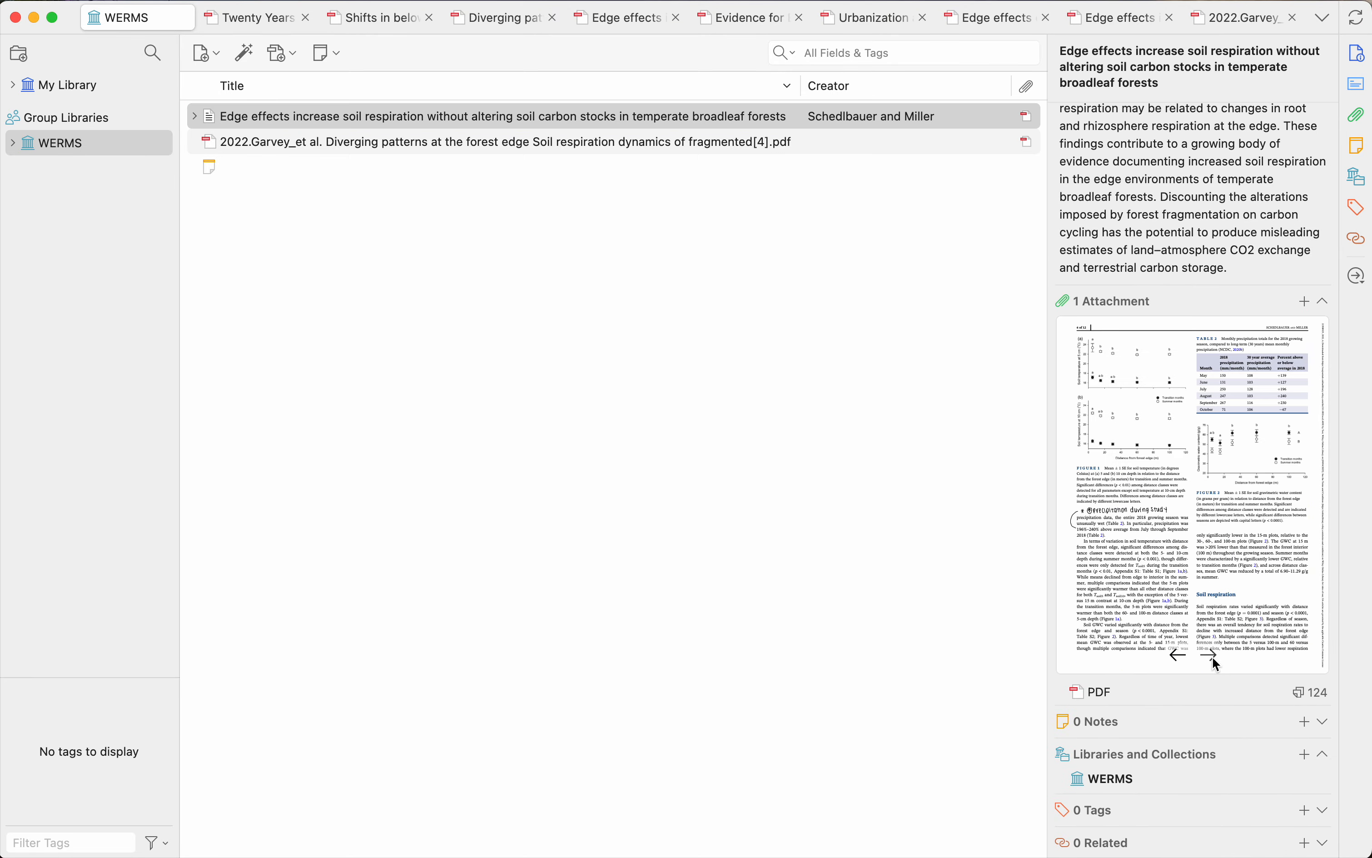
pyautogui.scroll(15, 1232, 720)
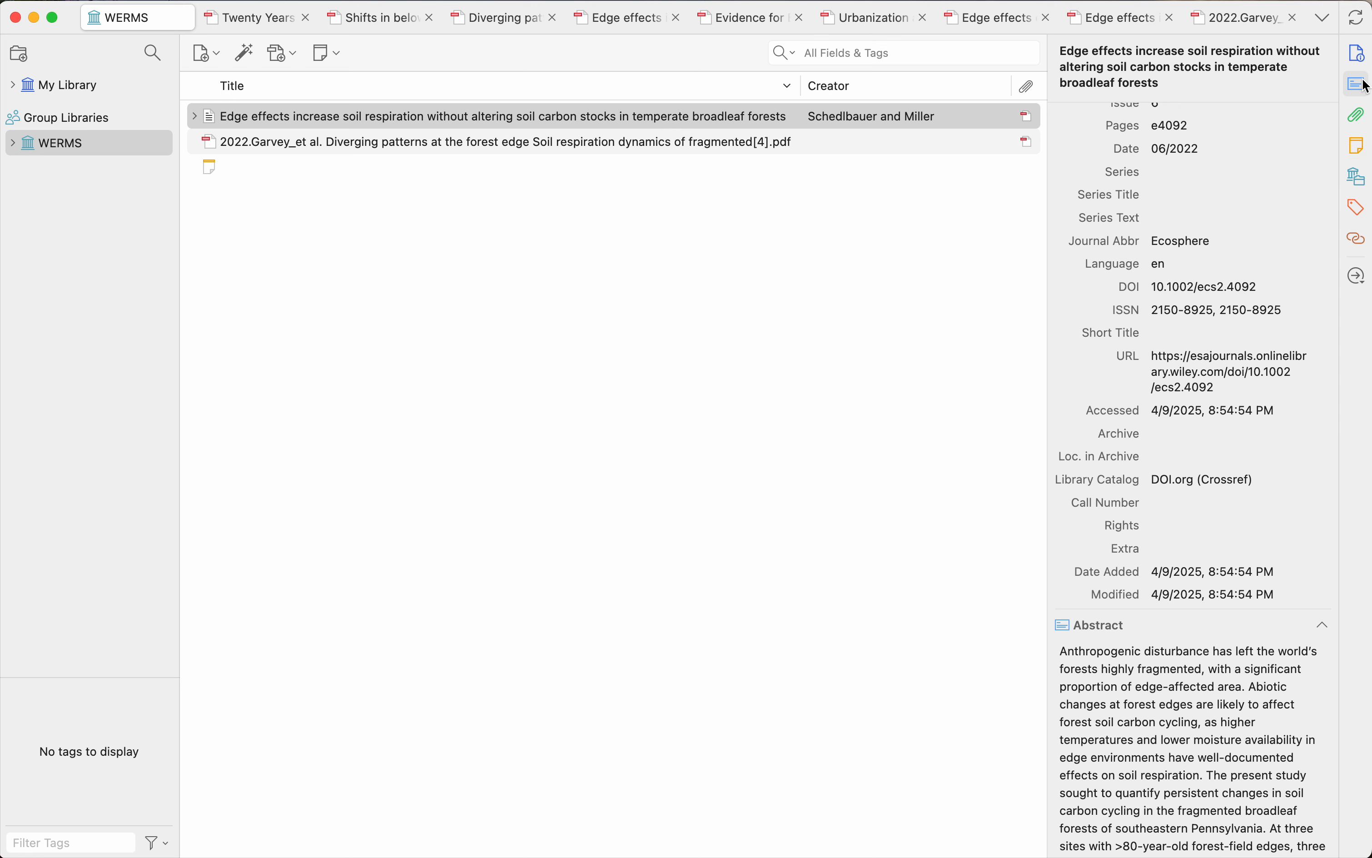
# Open the empty standalone note in the WERMS library.
pyautogui.click(486, 277)
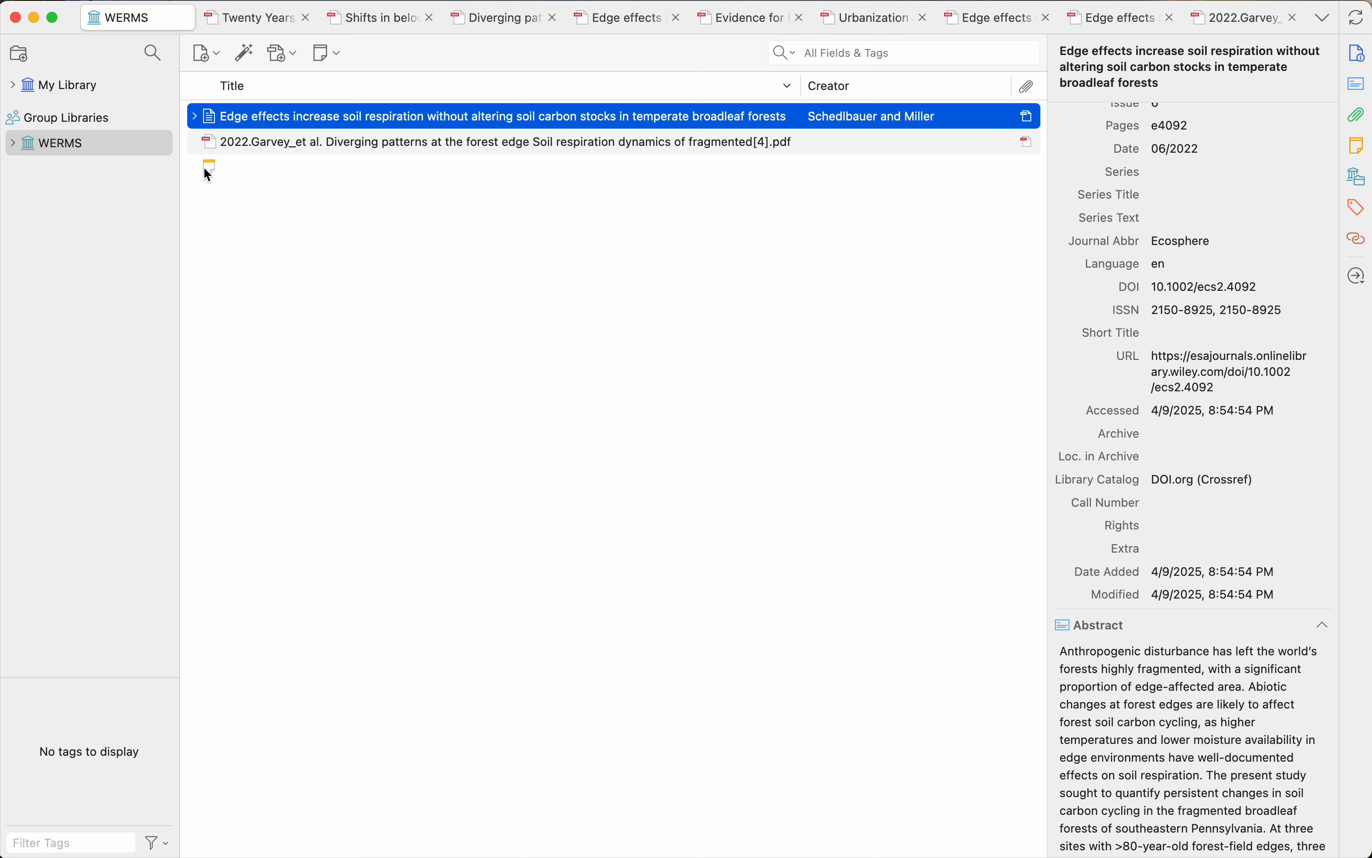
pyautogui.click(225, 169)
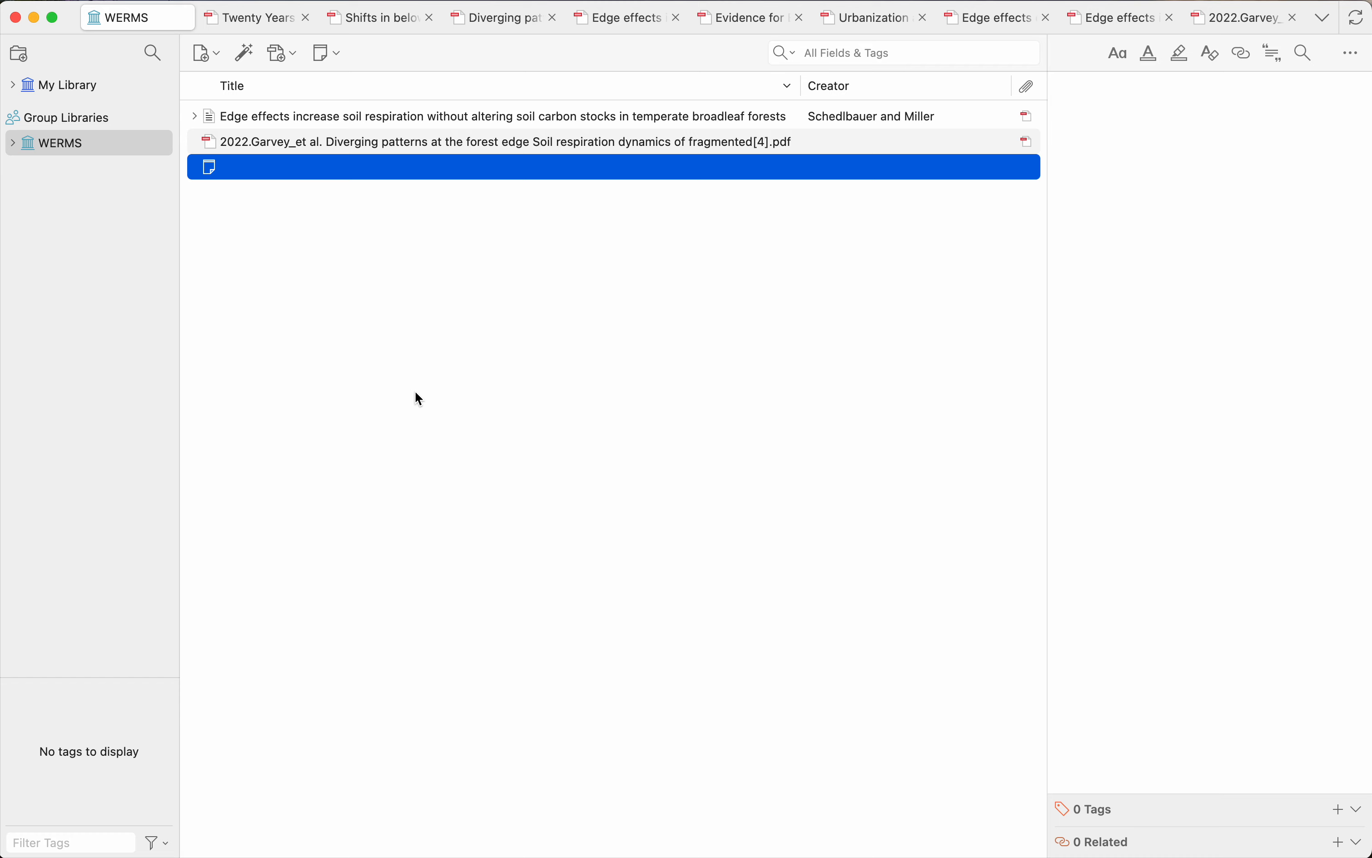
# Review the Sync settings for data and file syncing, close the settings and sync the library.
pyautogui.moveTo(958, 845)
pyautogui.click(62, 0)
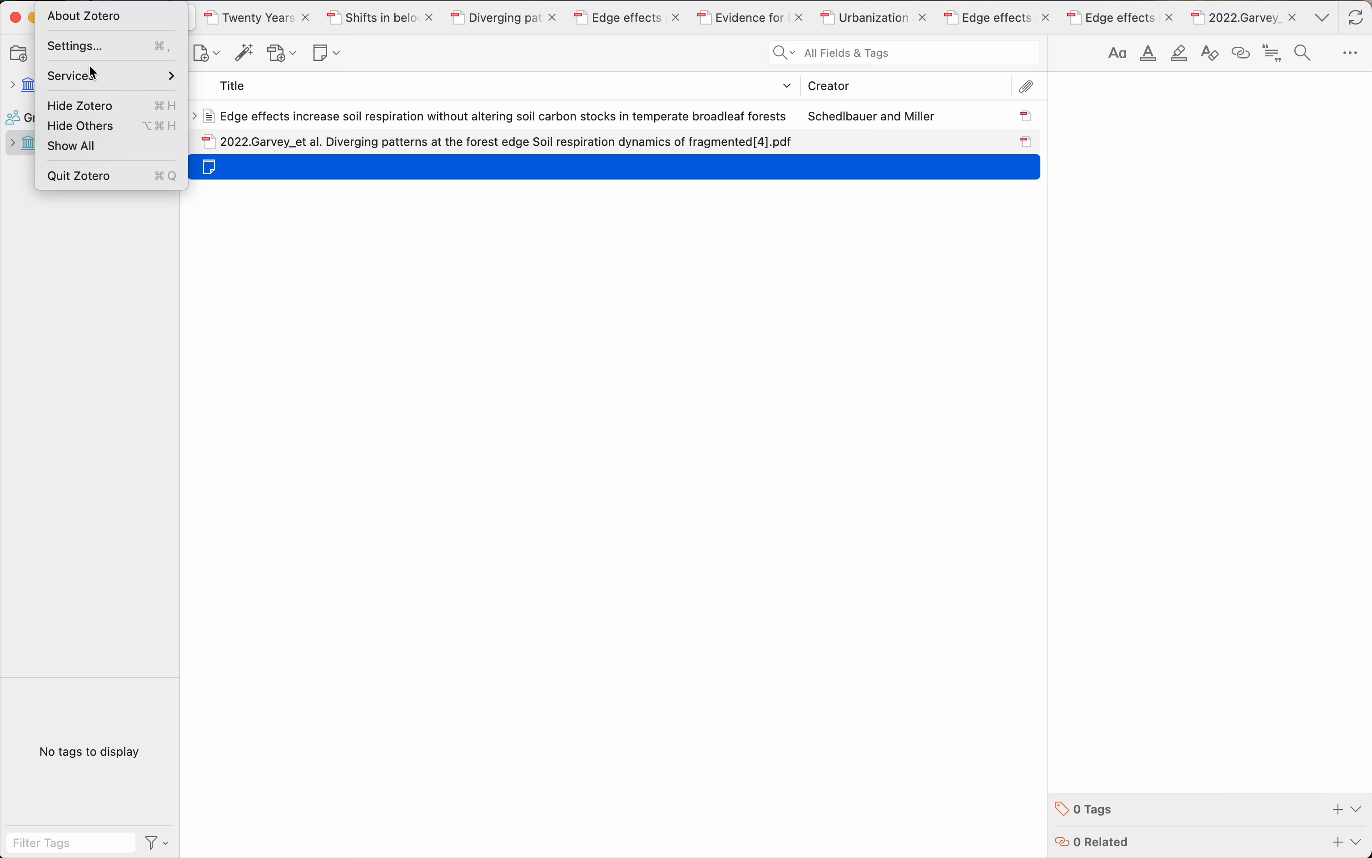
pyautogui.moveTo(95, 80)
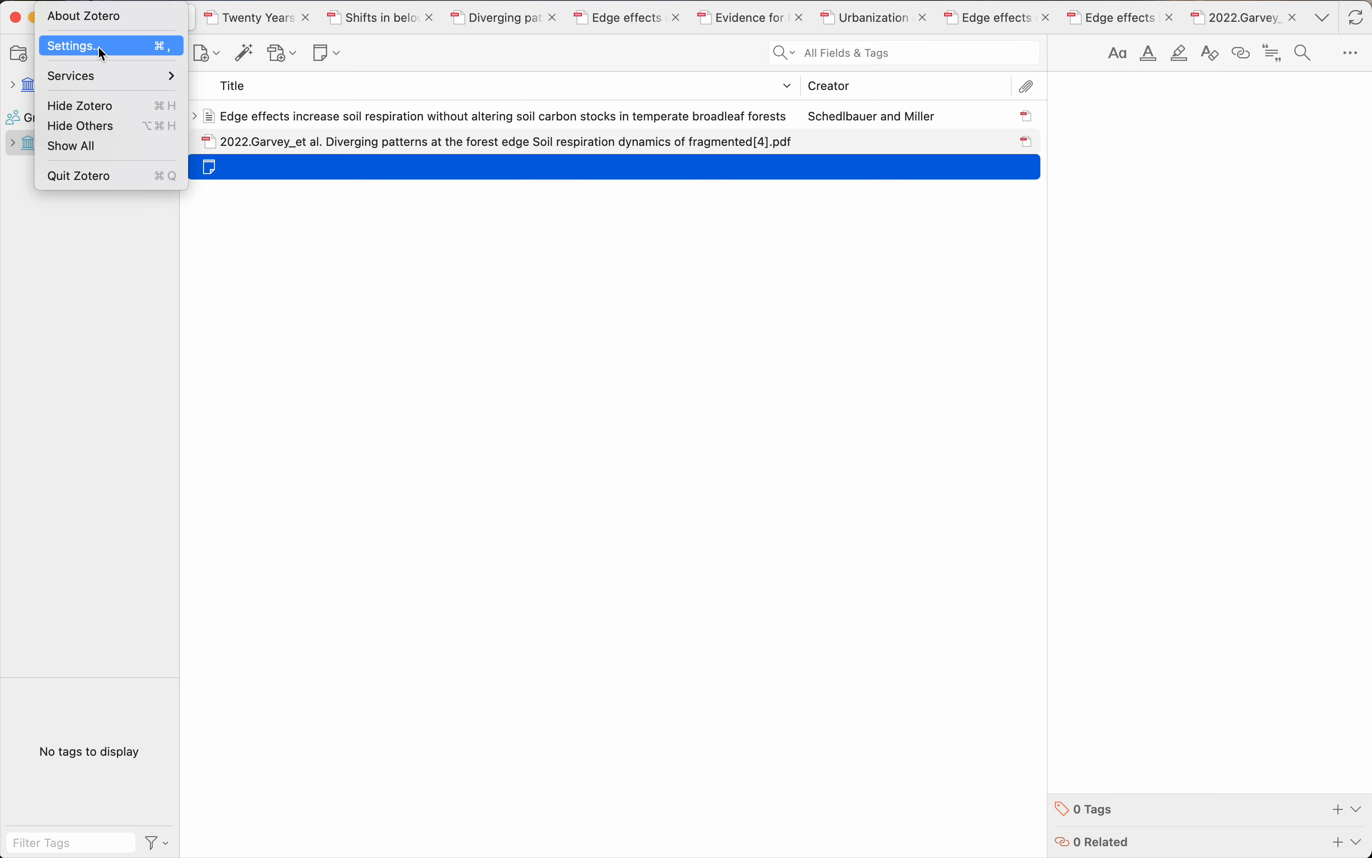
pyautogui.click(98, 46)
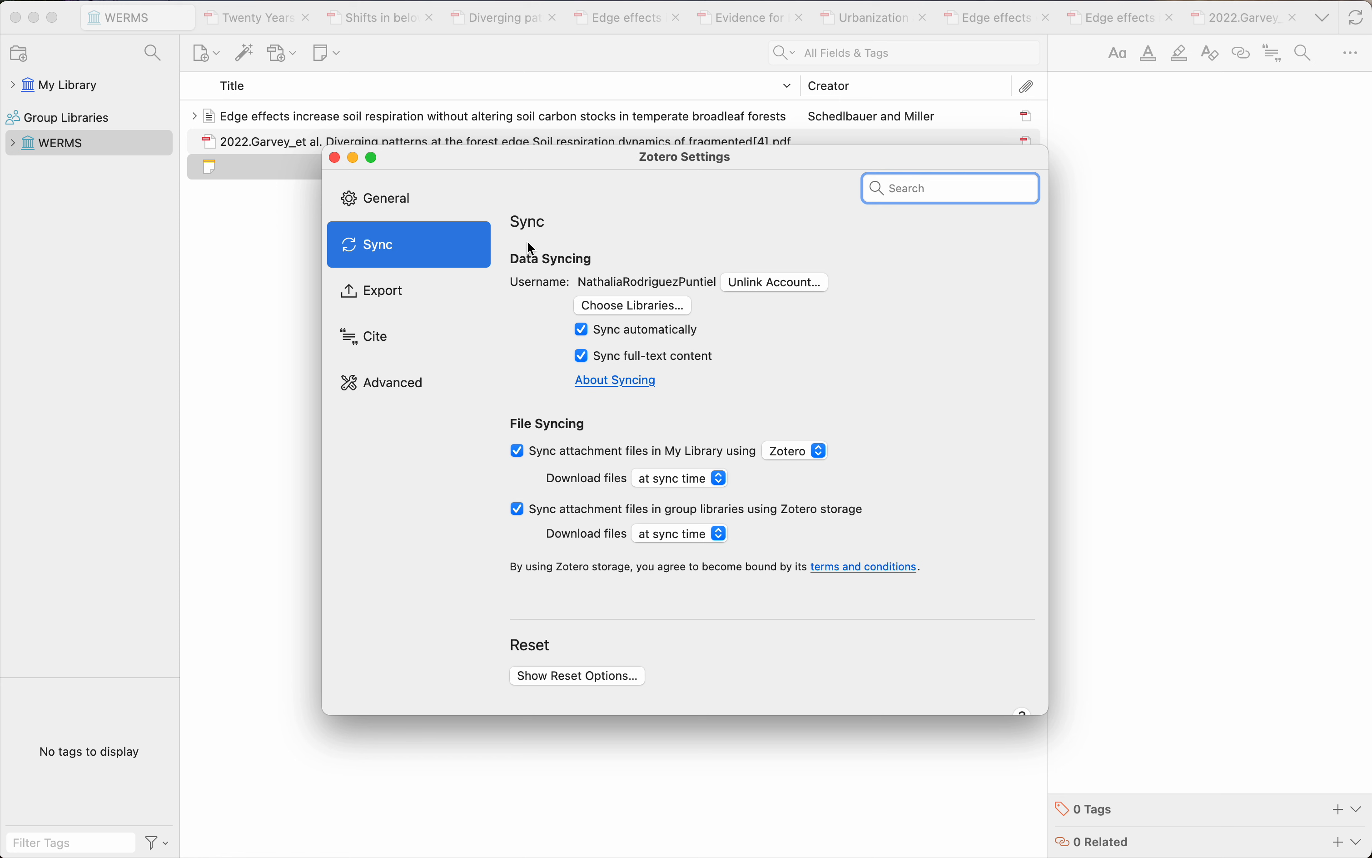
pyautogui.click(335, 158)
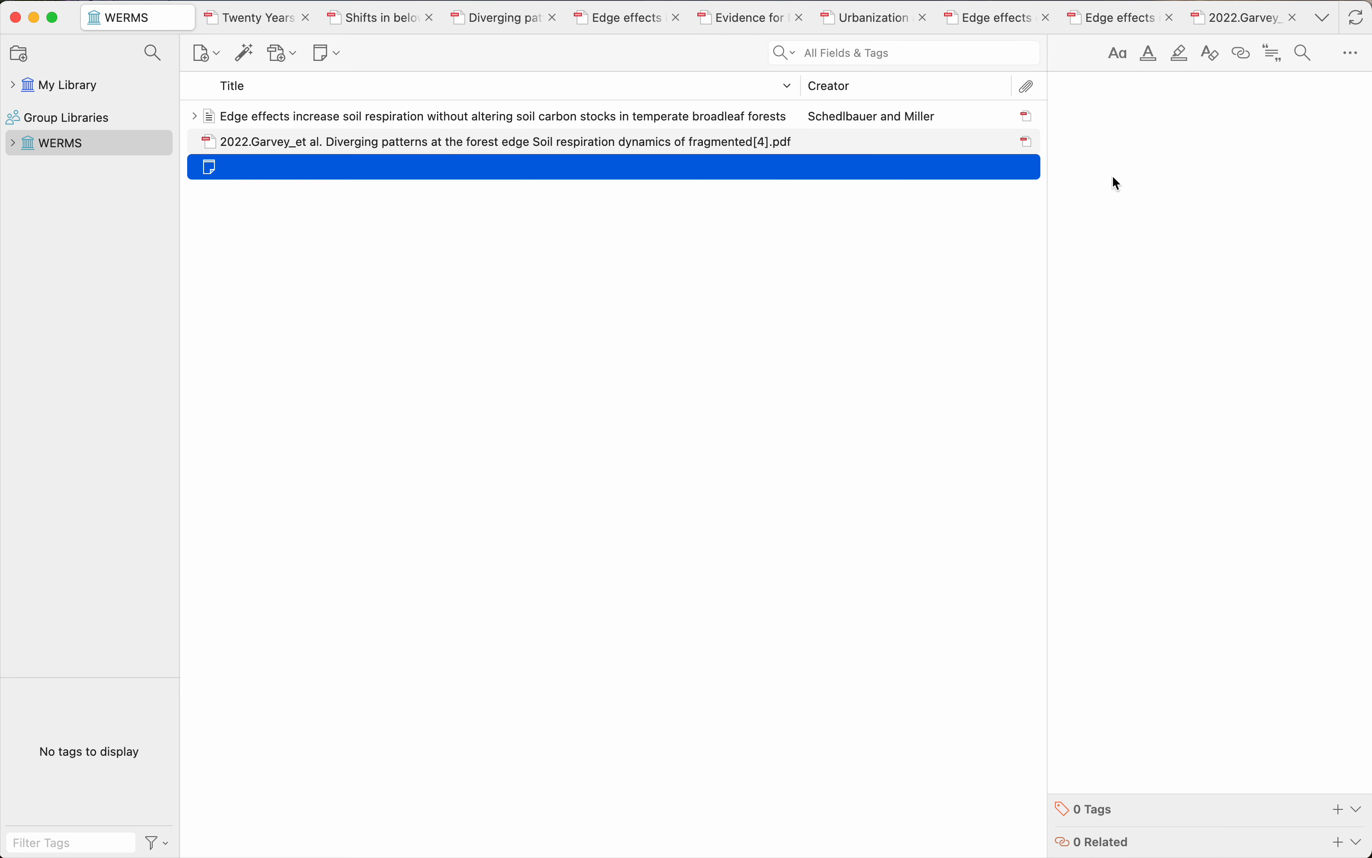
pyautogui.click(1361, 20)
# Open the "Edge effects increase soil respiration" PDF in the reader and show its item details beside the document.
pyautogui.doubleClick(554, 119)
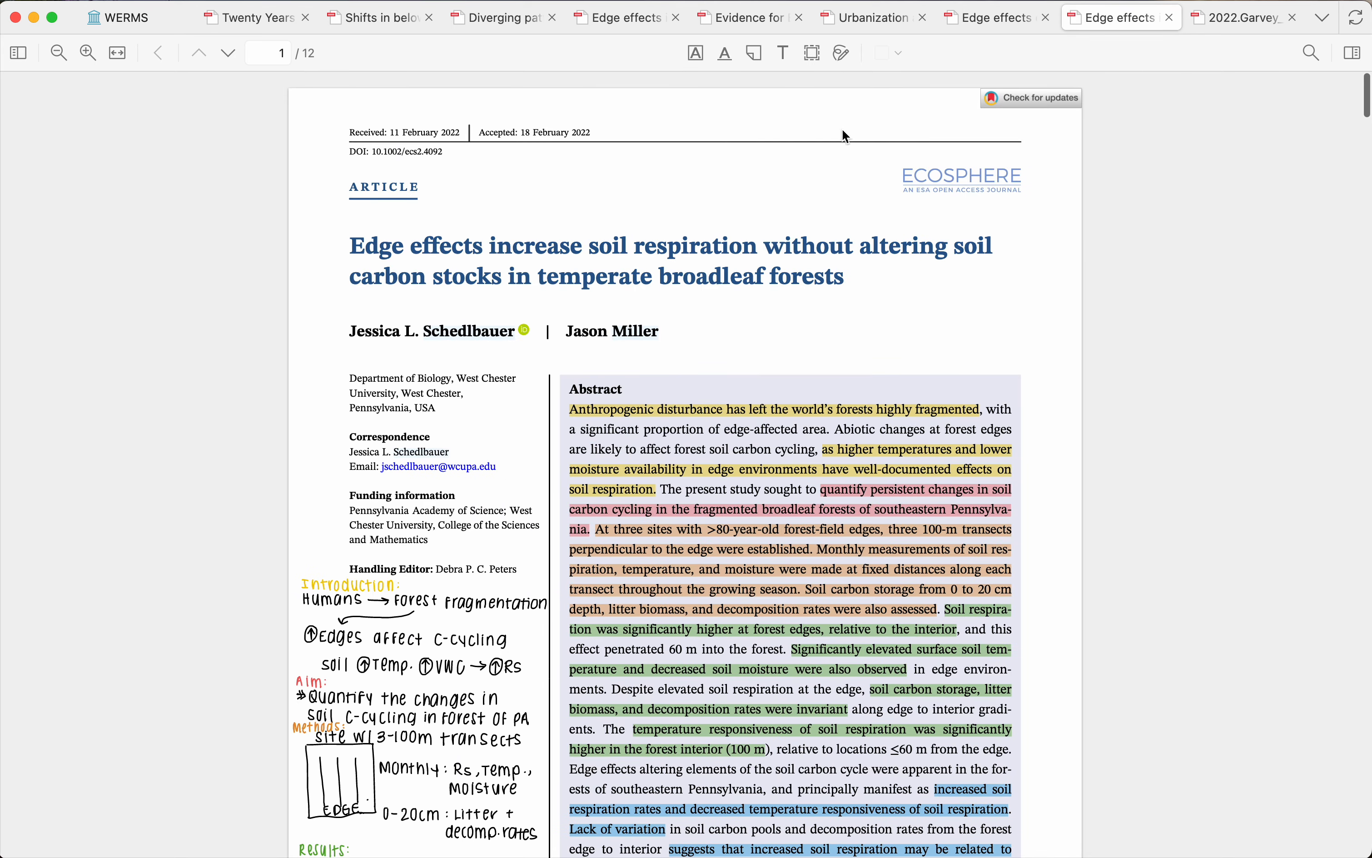
pyautogui.click(1353, 55)
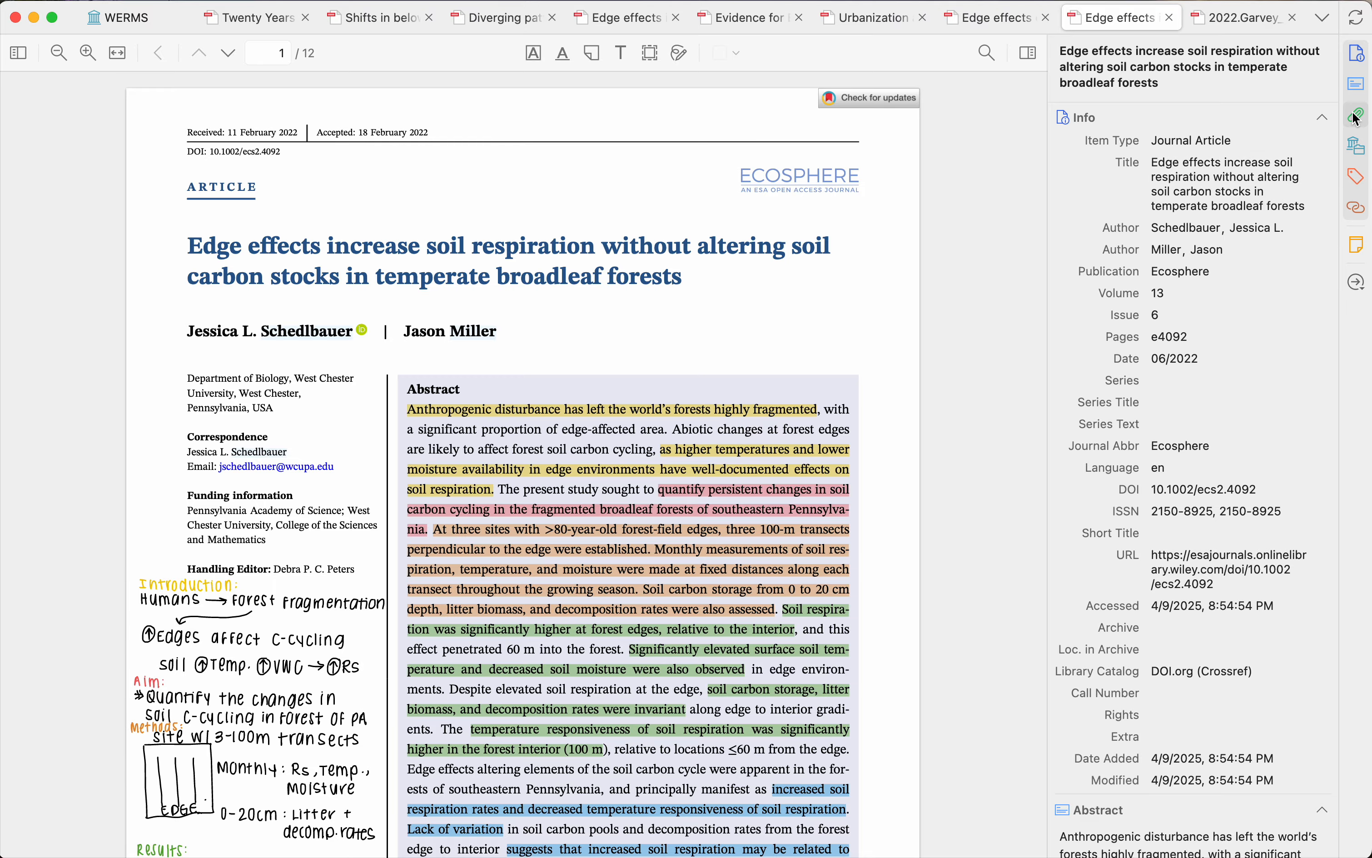
# Switch to the Word document Document1 and delete the whole bibliography under the "Works Cited" heading.
pyautogui.click(1028, 53)
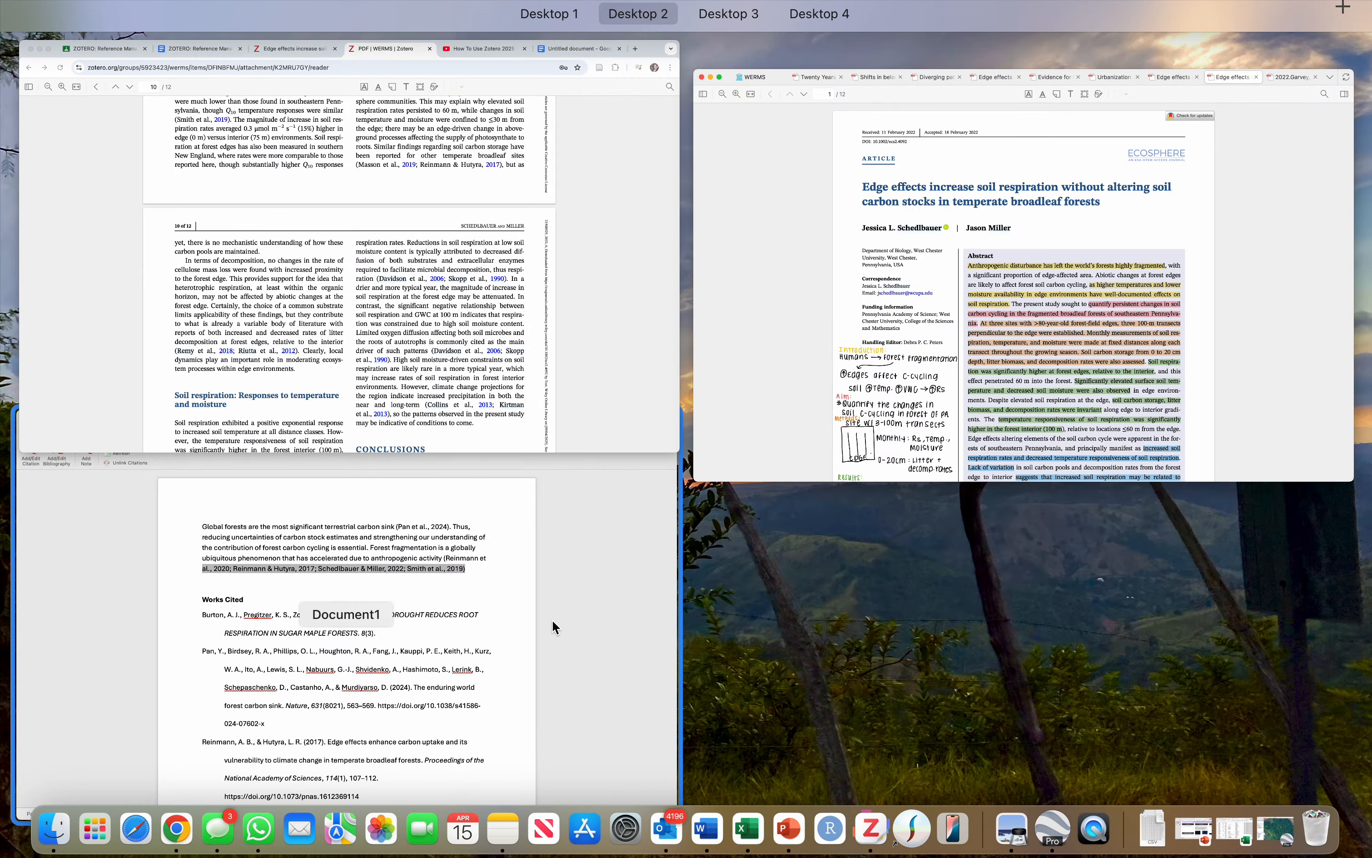
pyautogui.click(551, 624)
pyautogui.scroll(-20, 671, 769)
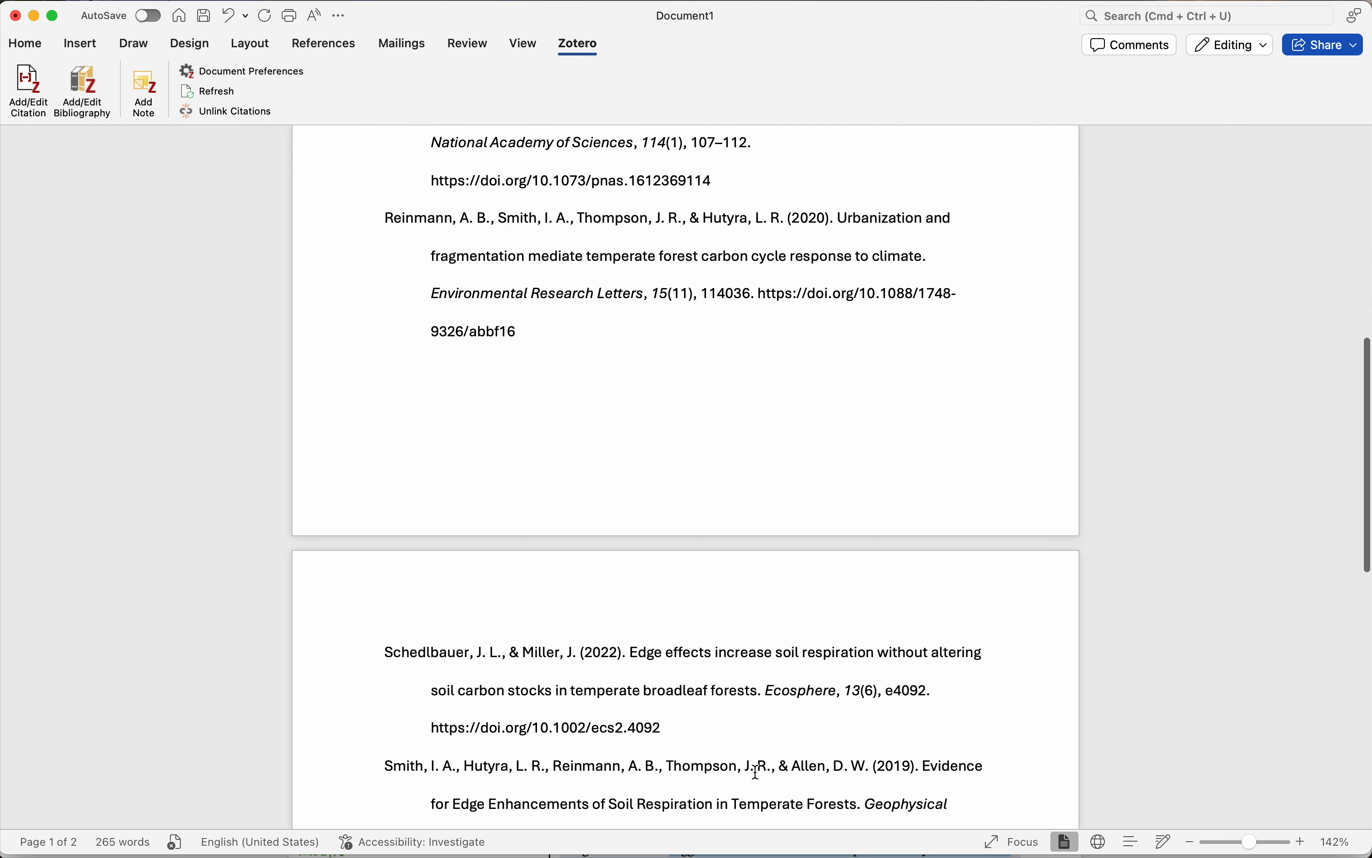
pyautogui.moveTo(643, 309); pyautogui.dragTo(383, 186)
pyautogui.press('Delete')
pyautogui.scroll(5, 677, 263)
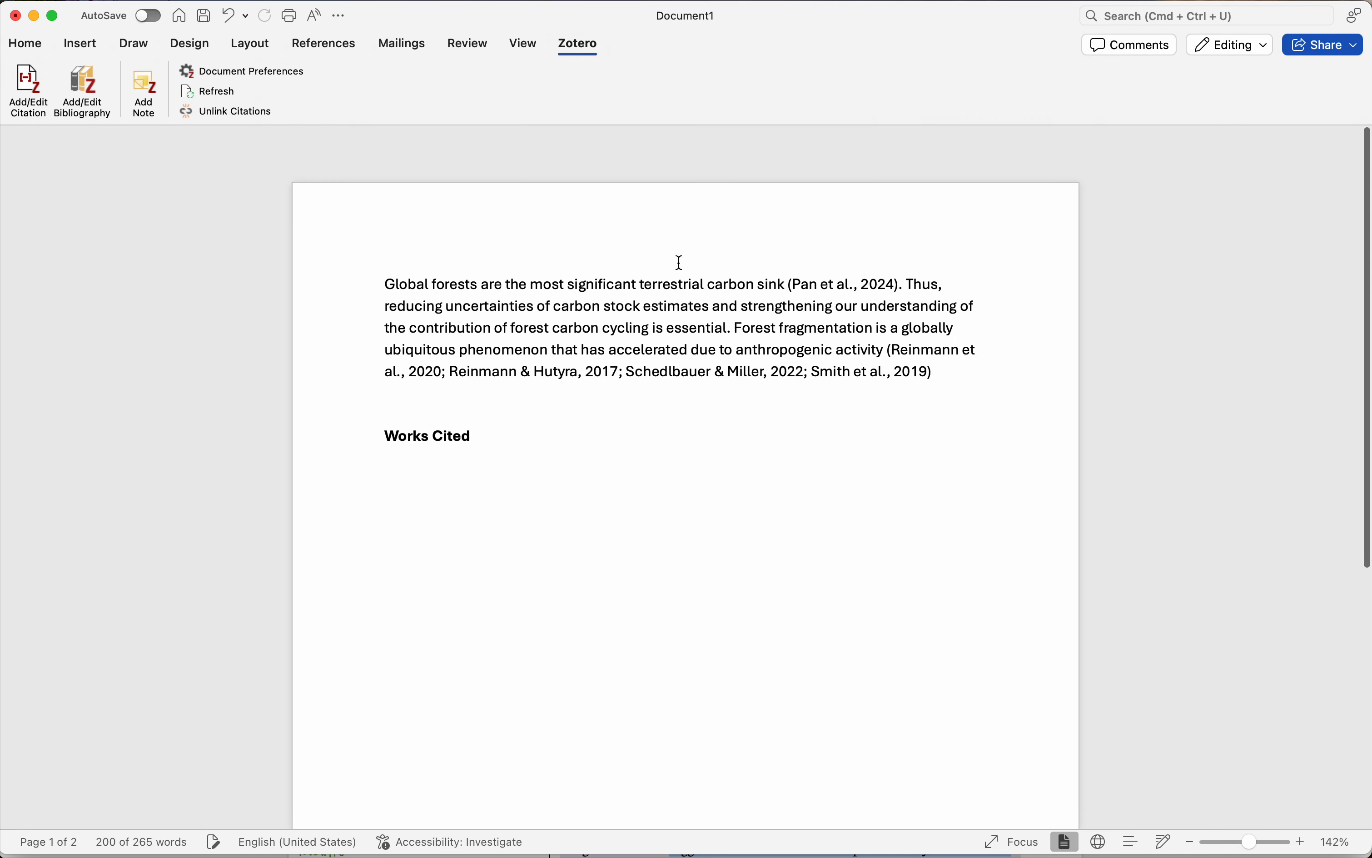
# Delete both in-text citations from the paragraph, the group after "anthropogenic activity" and the single one after "carbon sink".
pyautogui.moveTo(956, 344); pyautogui.dragTo(885, 307)
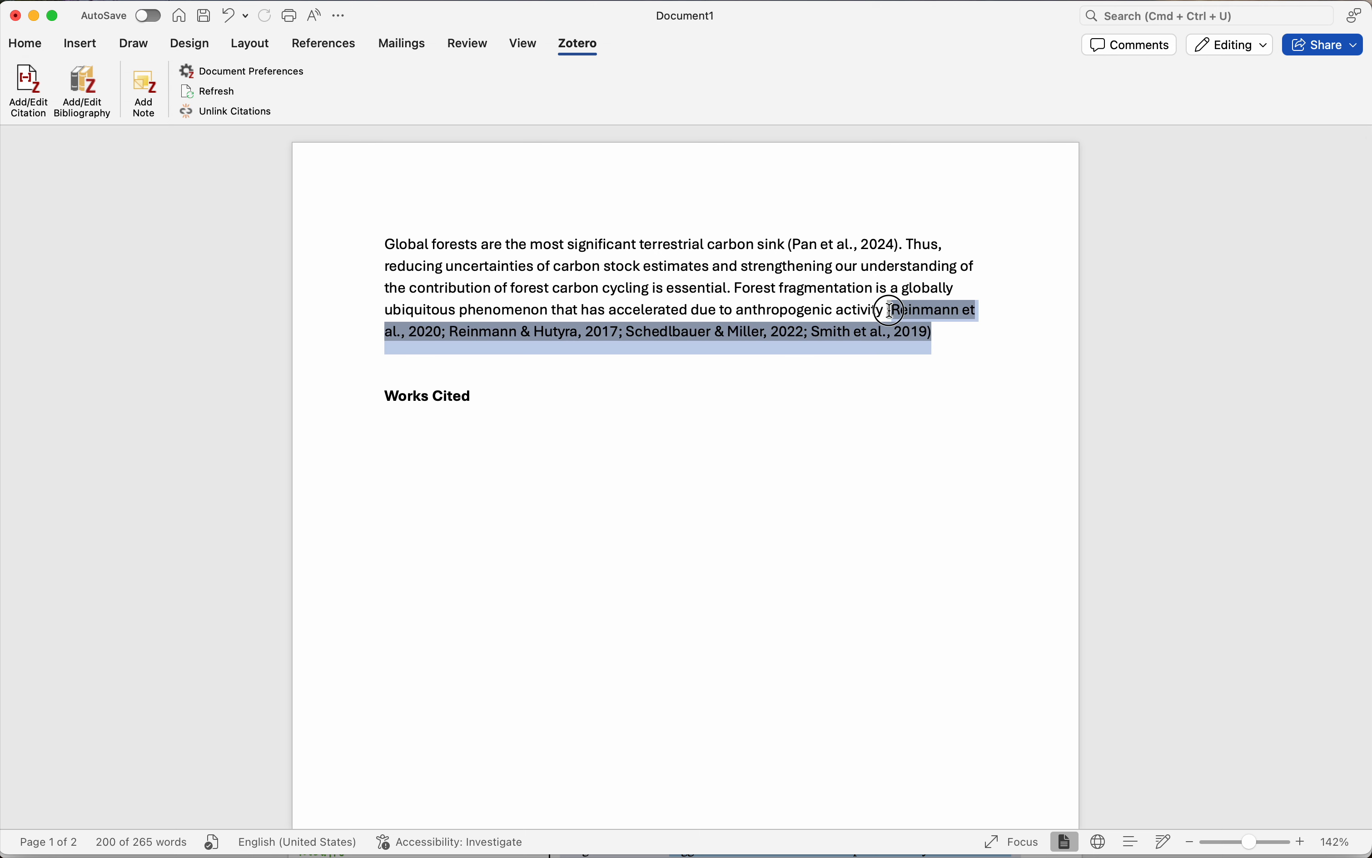
pyautogui.press('Delete')
pyautogui.rightClick(891, 239)
pyautogui.click(845, 241)
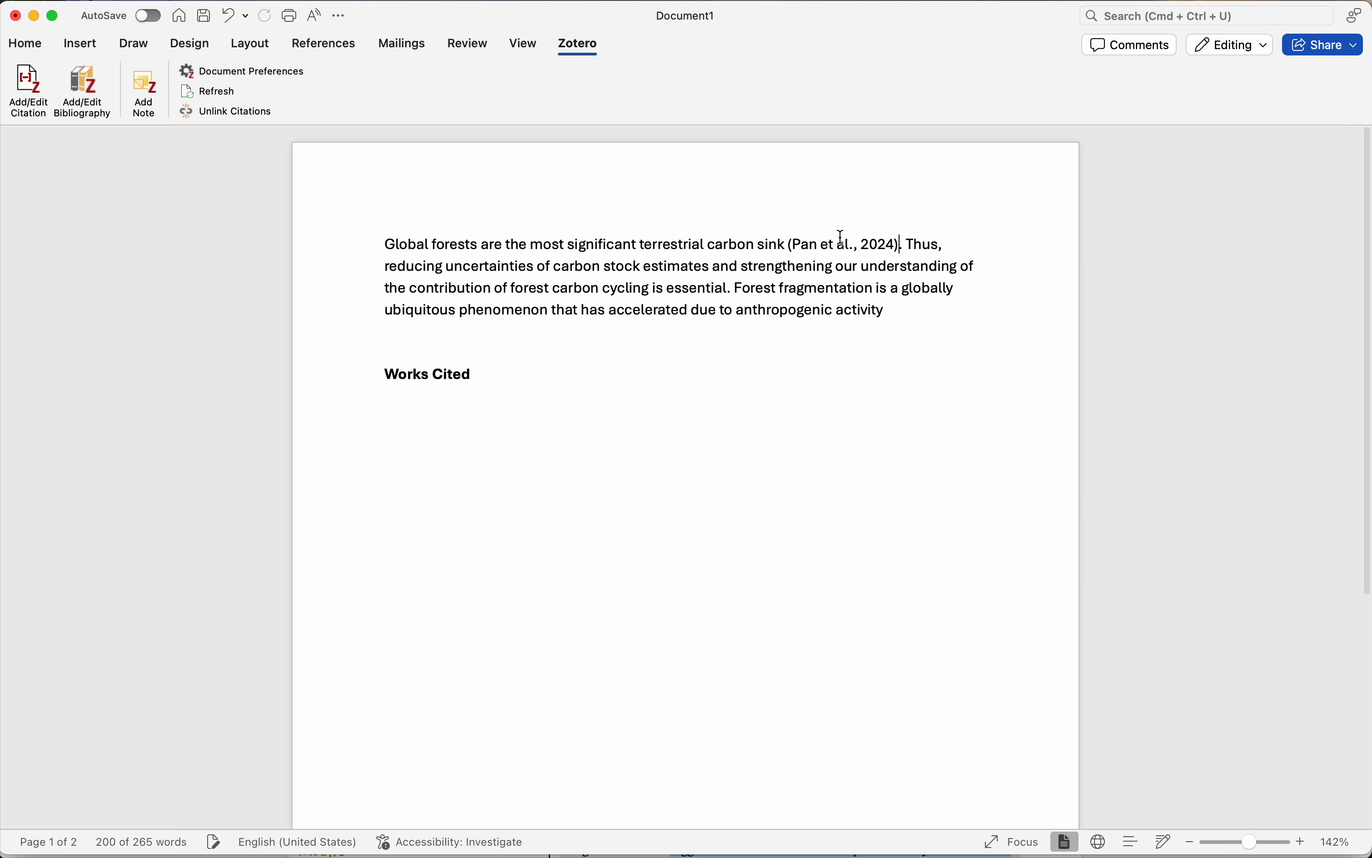
pyautogui.moveTo(789, 242); pyautogui.dragTo(897, 240)
pyautogui.press('Delete')
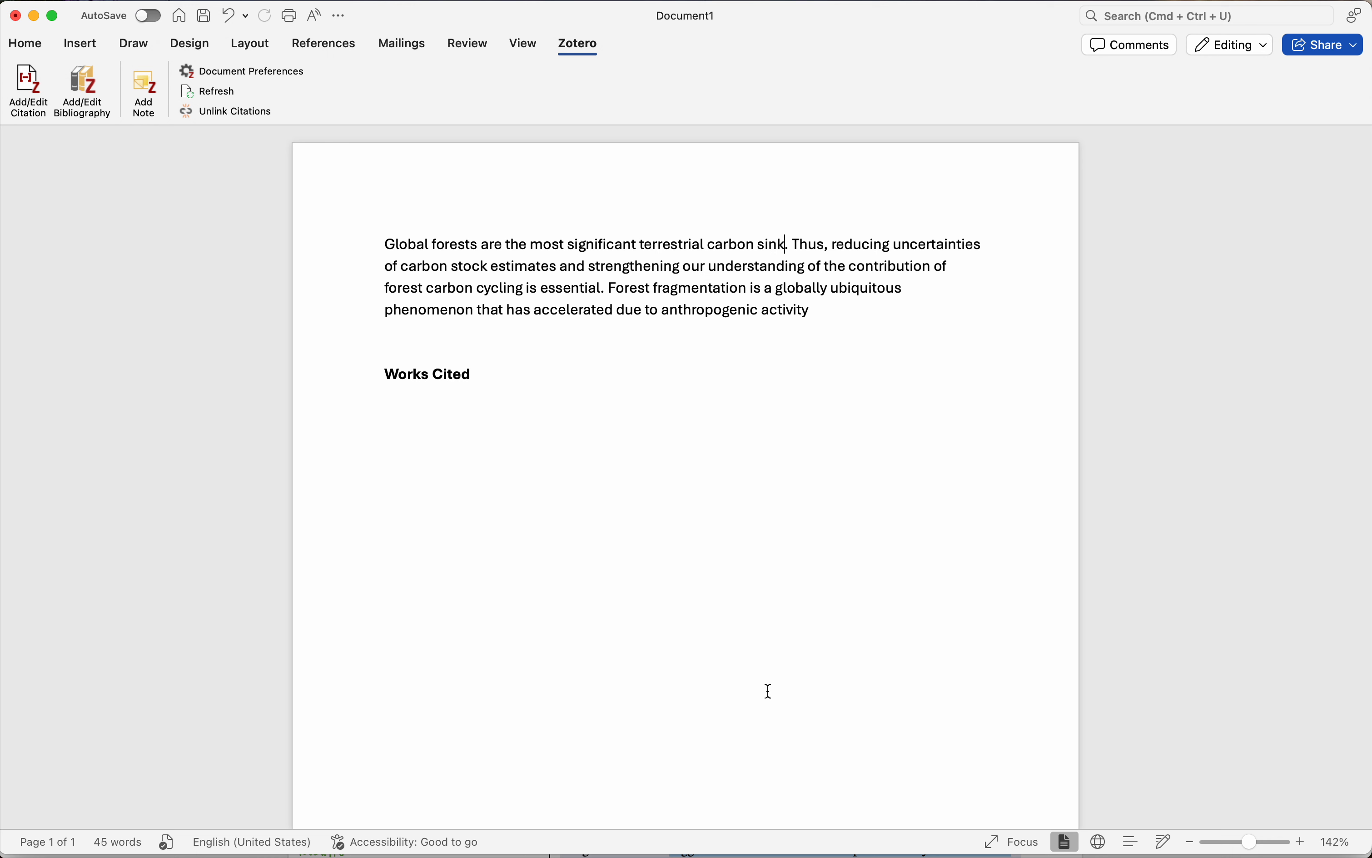
# Insert a Zotero citation for "The enduring world forest carbon sink" after "carbon sink", with a space before it.
pyautogui.click(42, 44)
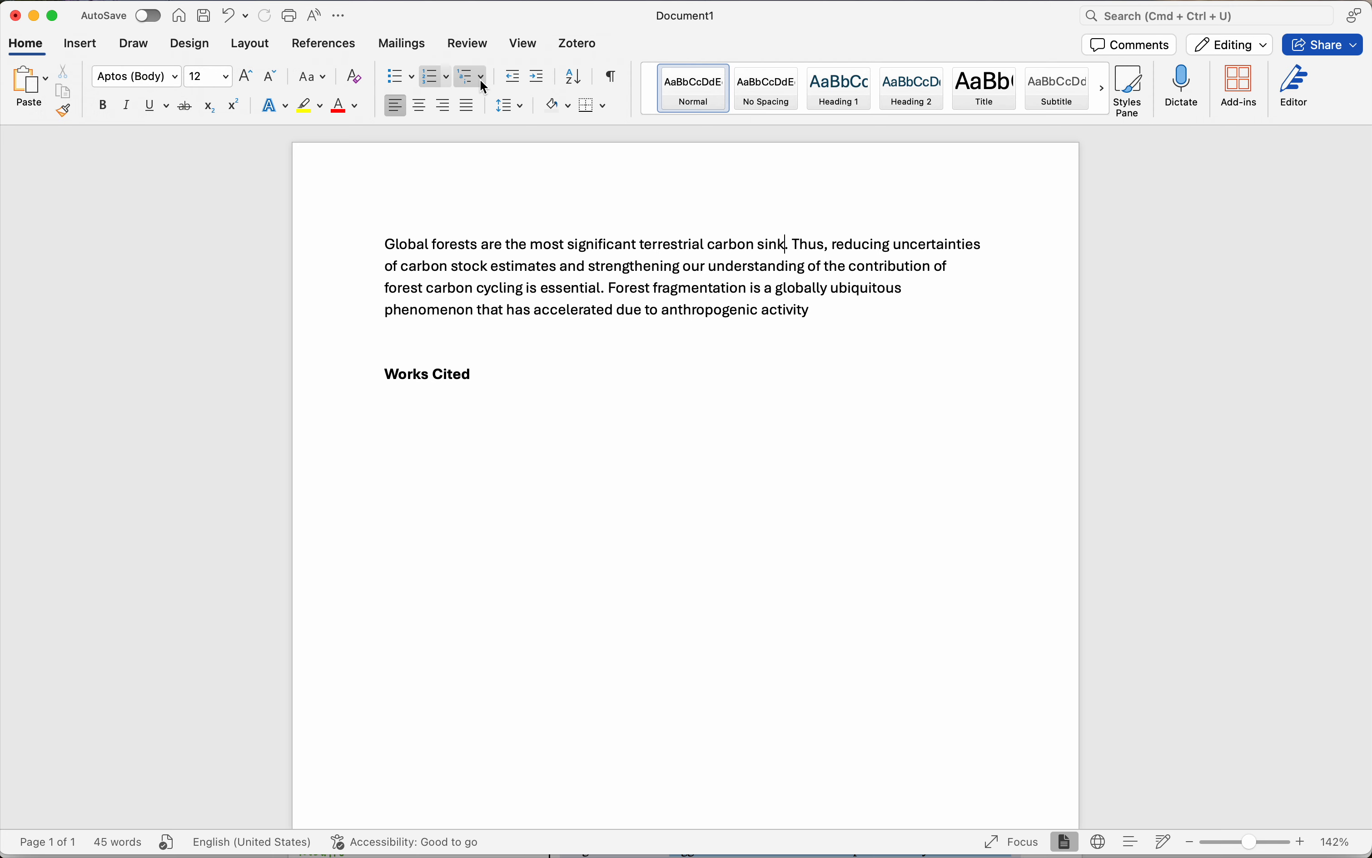
pyautogui.click(578, 46)
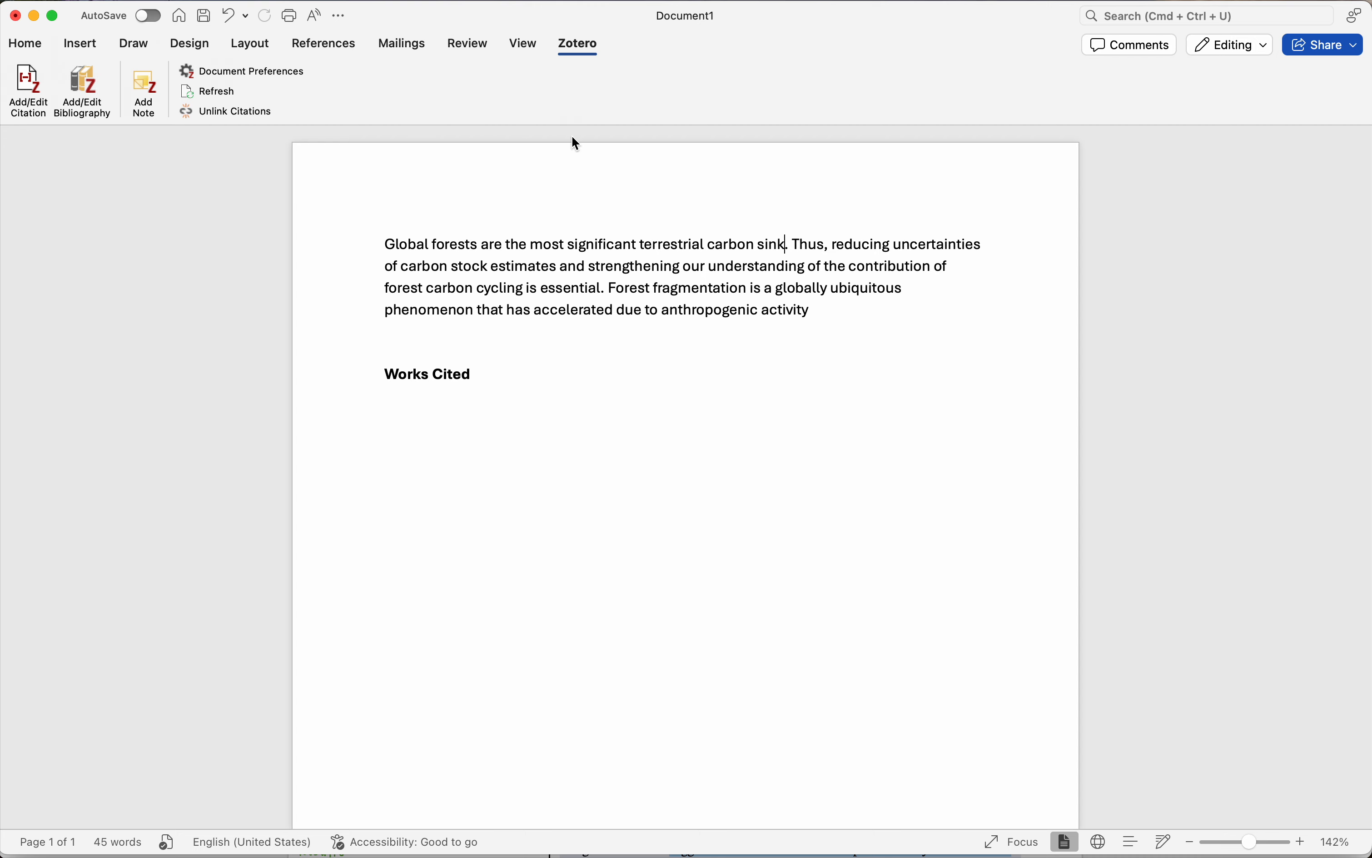
pyautogui.click(25, 88)
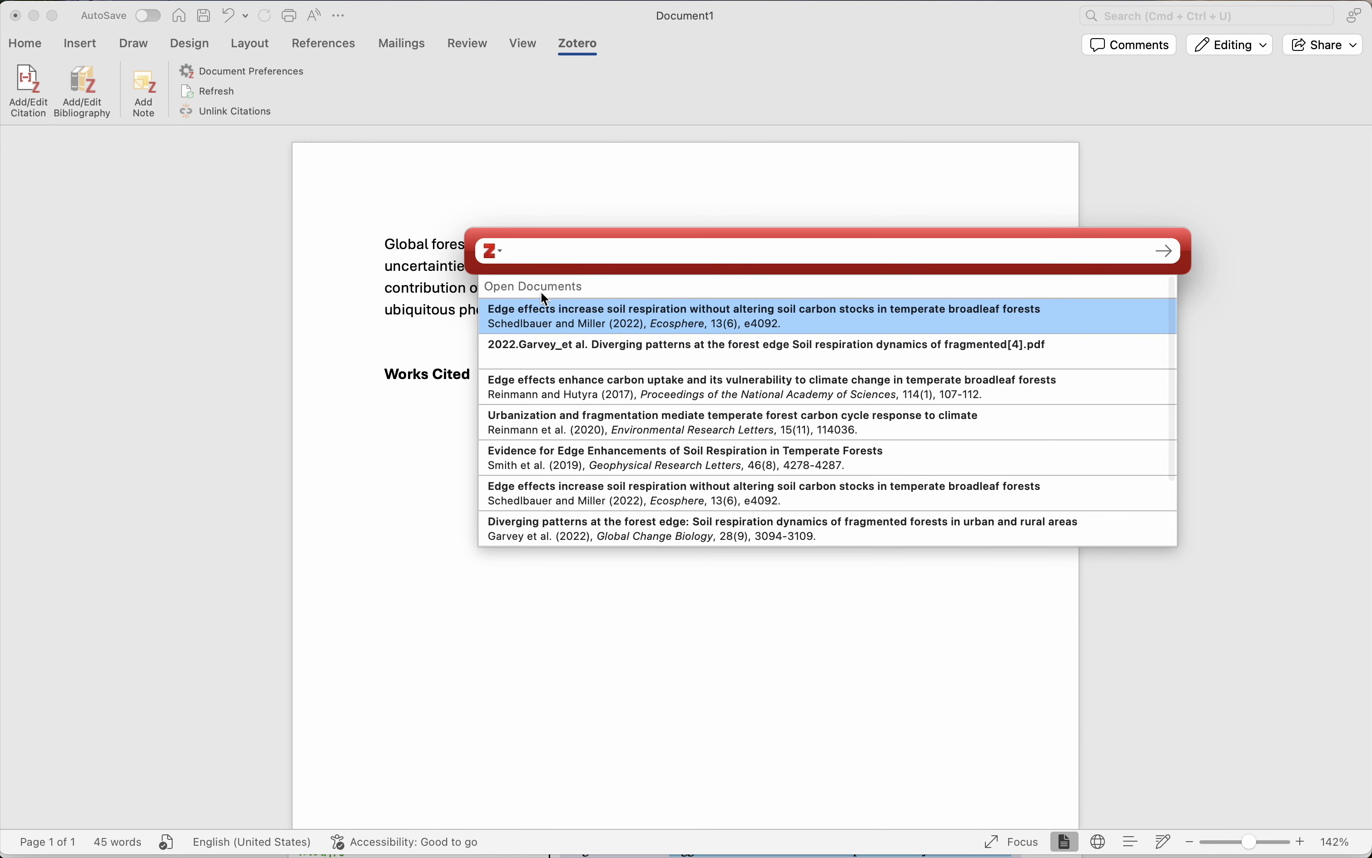
pyautogui.write('Pan')
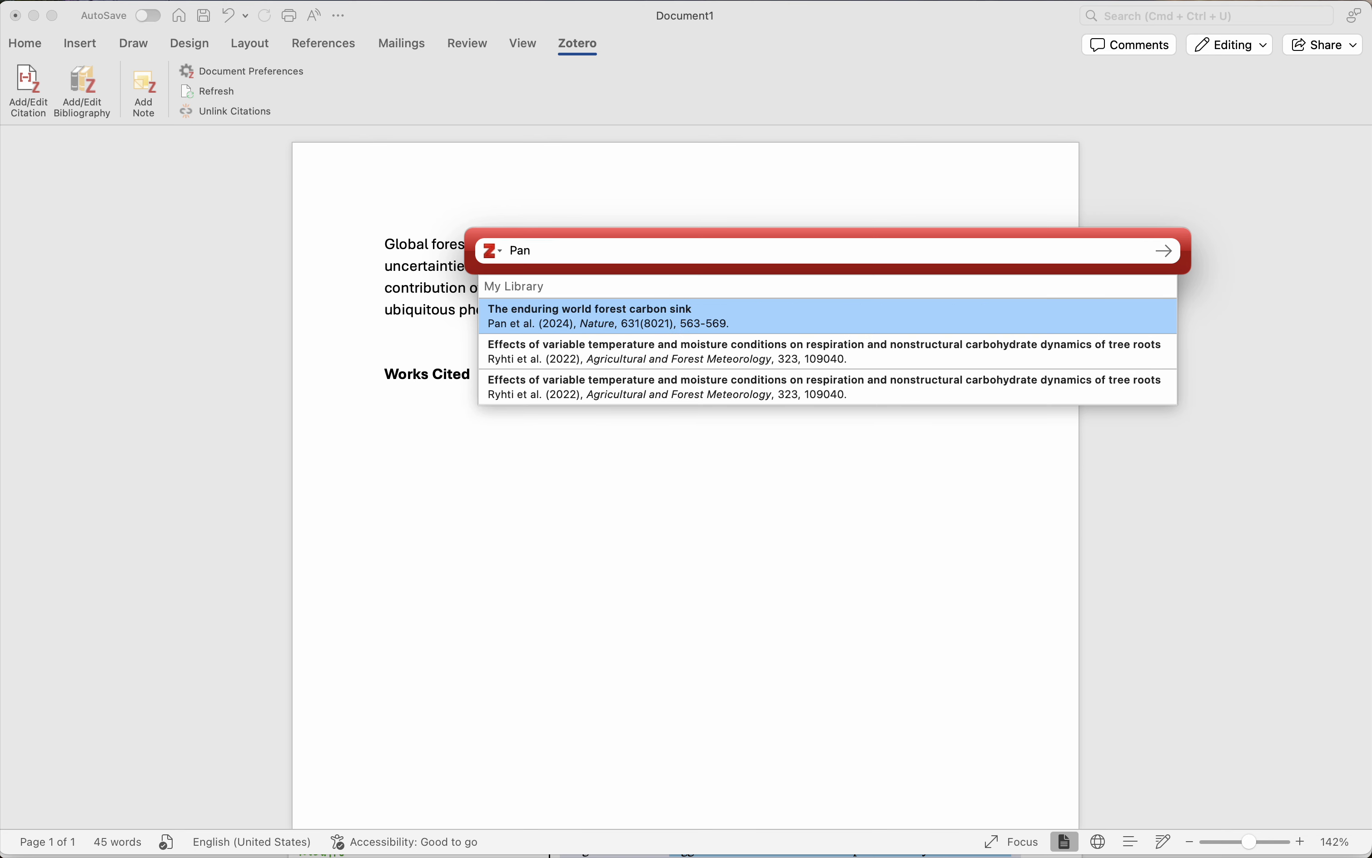
pyautogui.click(612, 319)
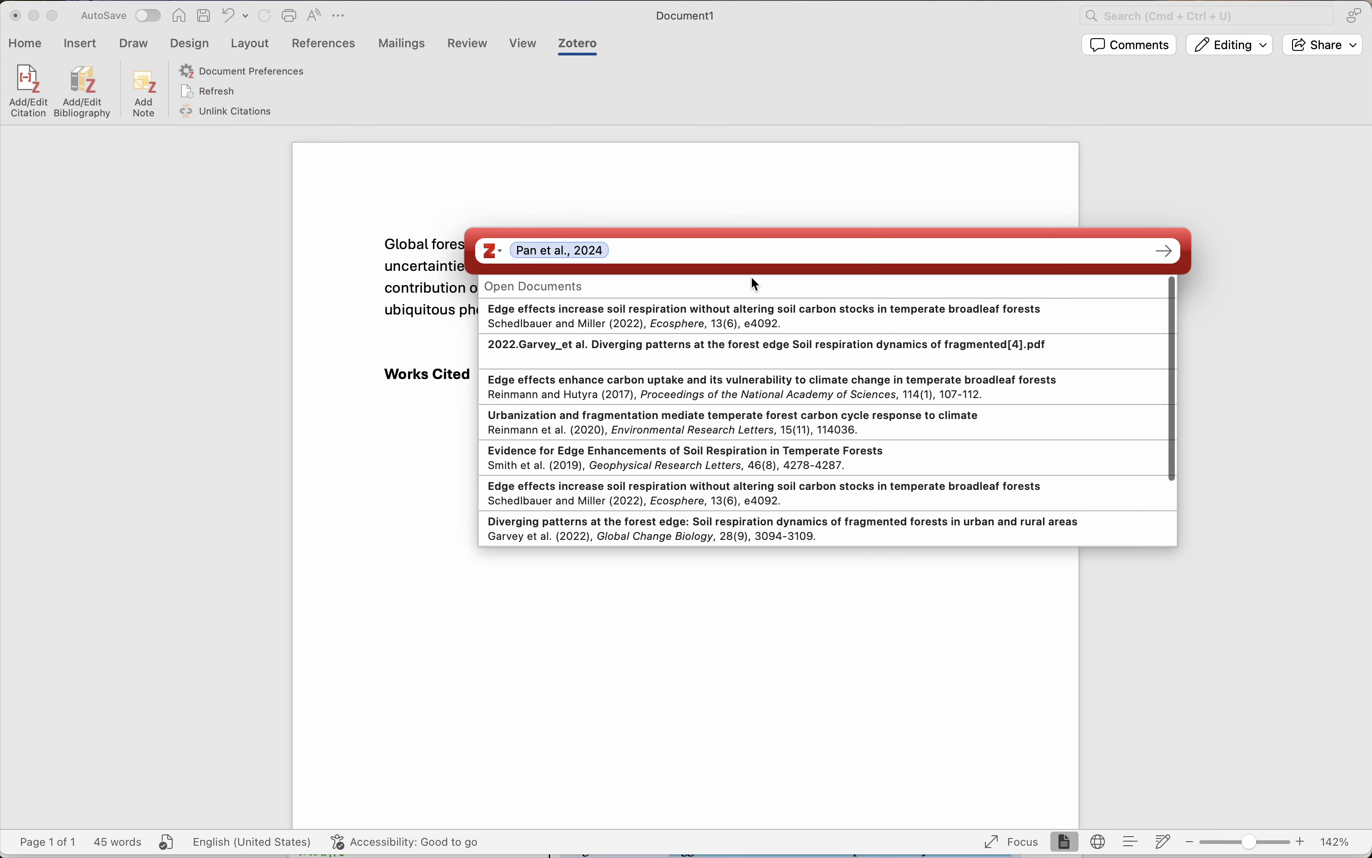
pyautogui.click(1168, 252)
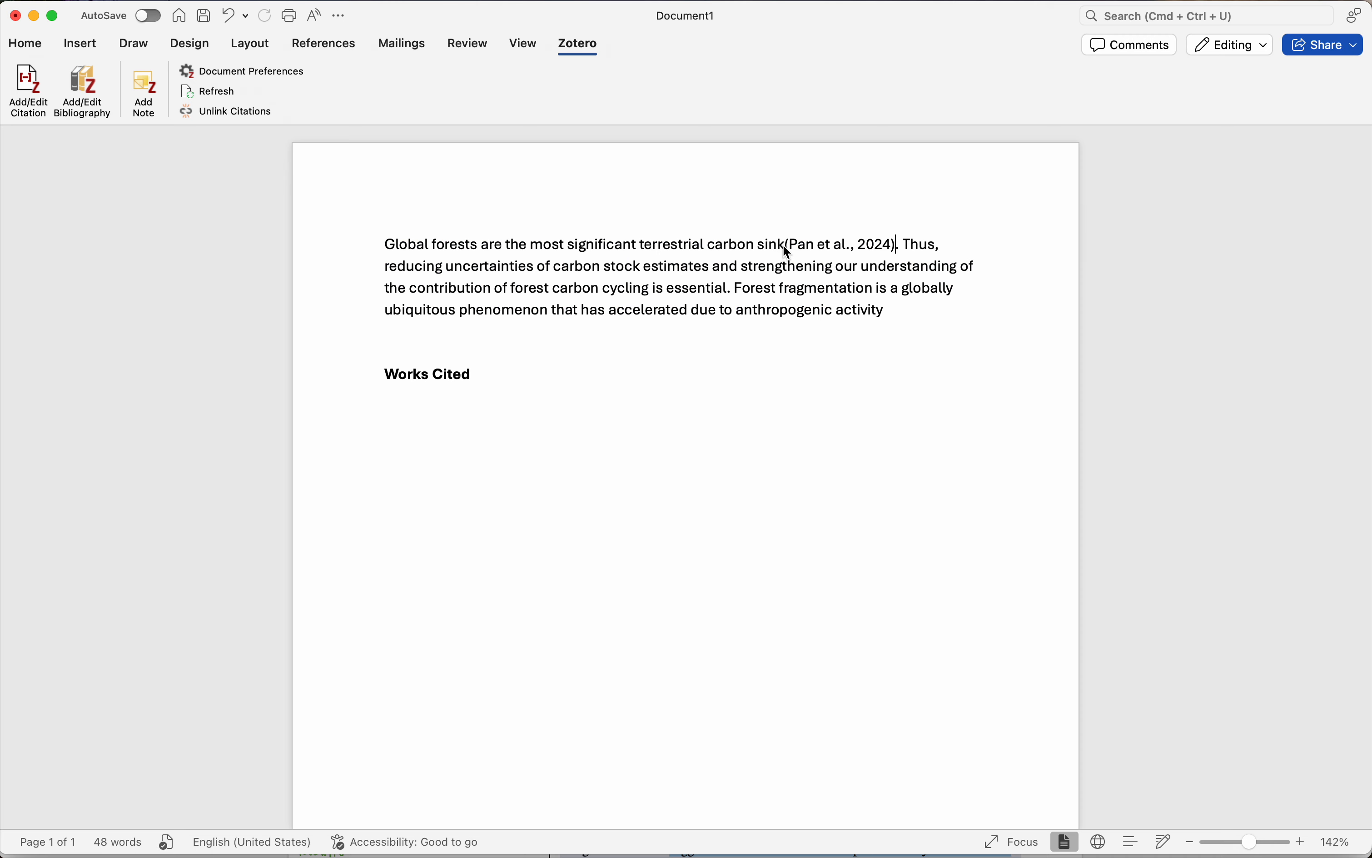
pyautogui.click(787, 244)
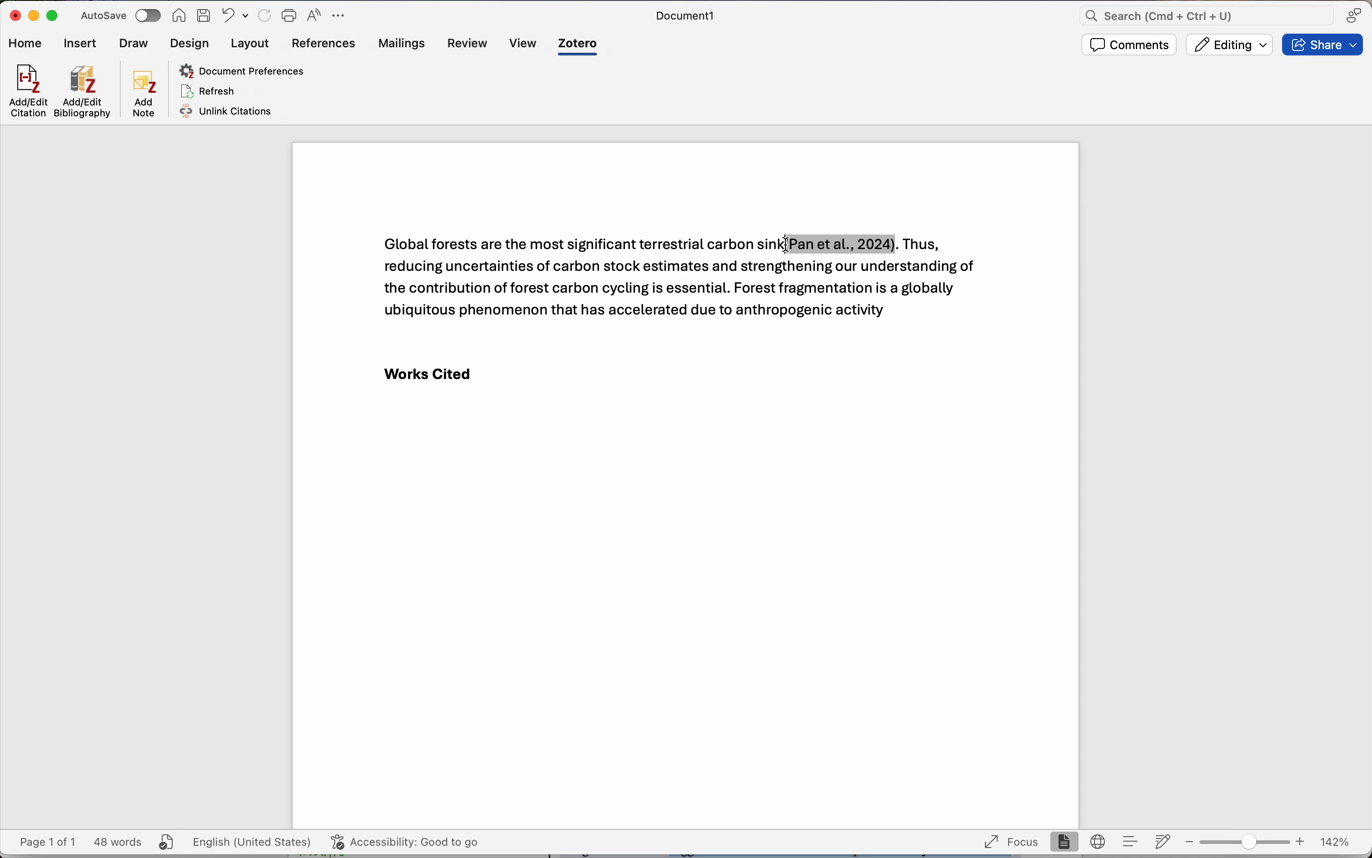
# Cite the Urbanization, "Evidence for Edge Enhancements", "Diverging patterns" and both "Edge effects increase soil respiration" articles together after "anthropogenic activity".
pyautogui.click(883, 310)
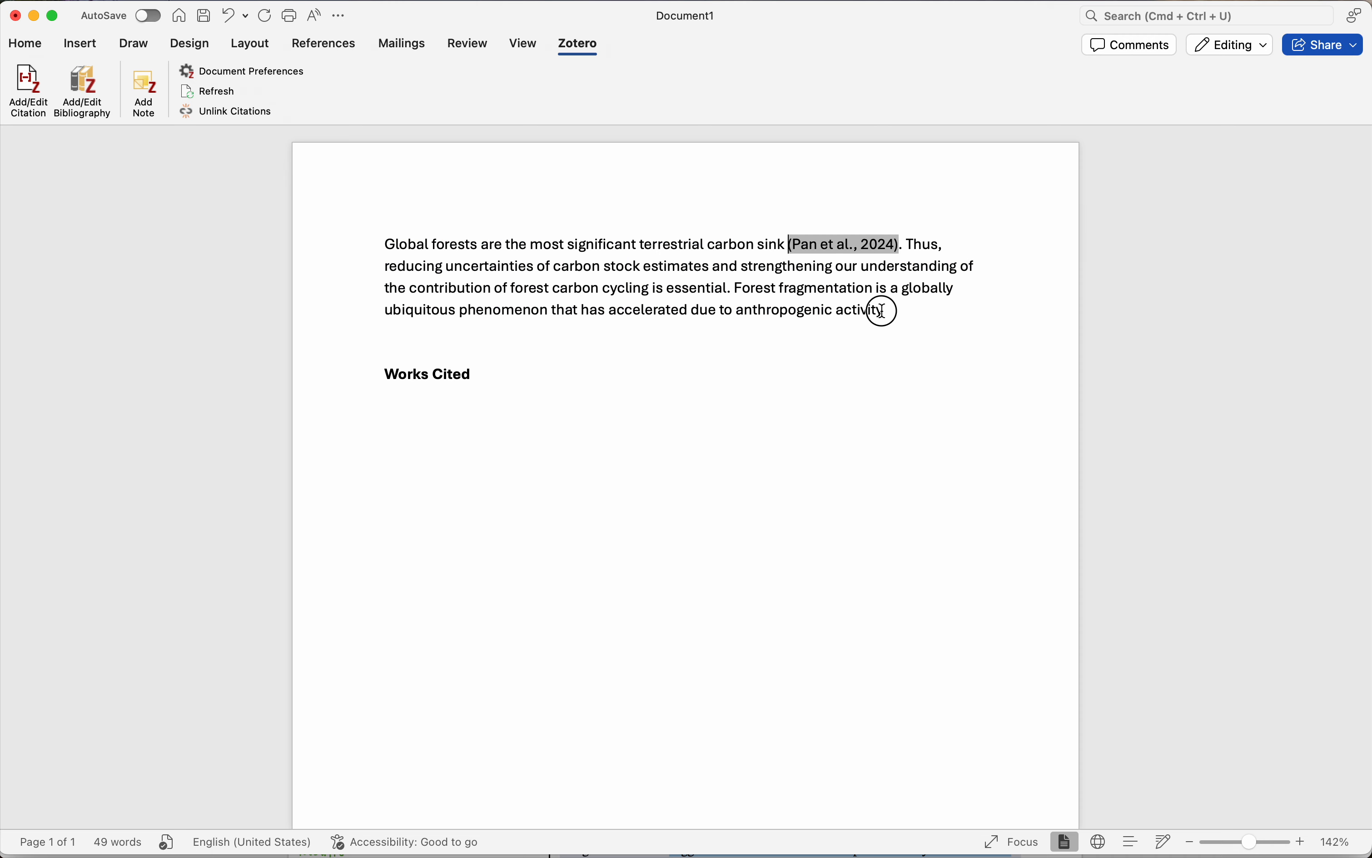
pyautogui.click(26, 85)
pyautogui.click(644, 318)
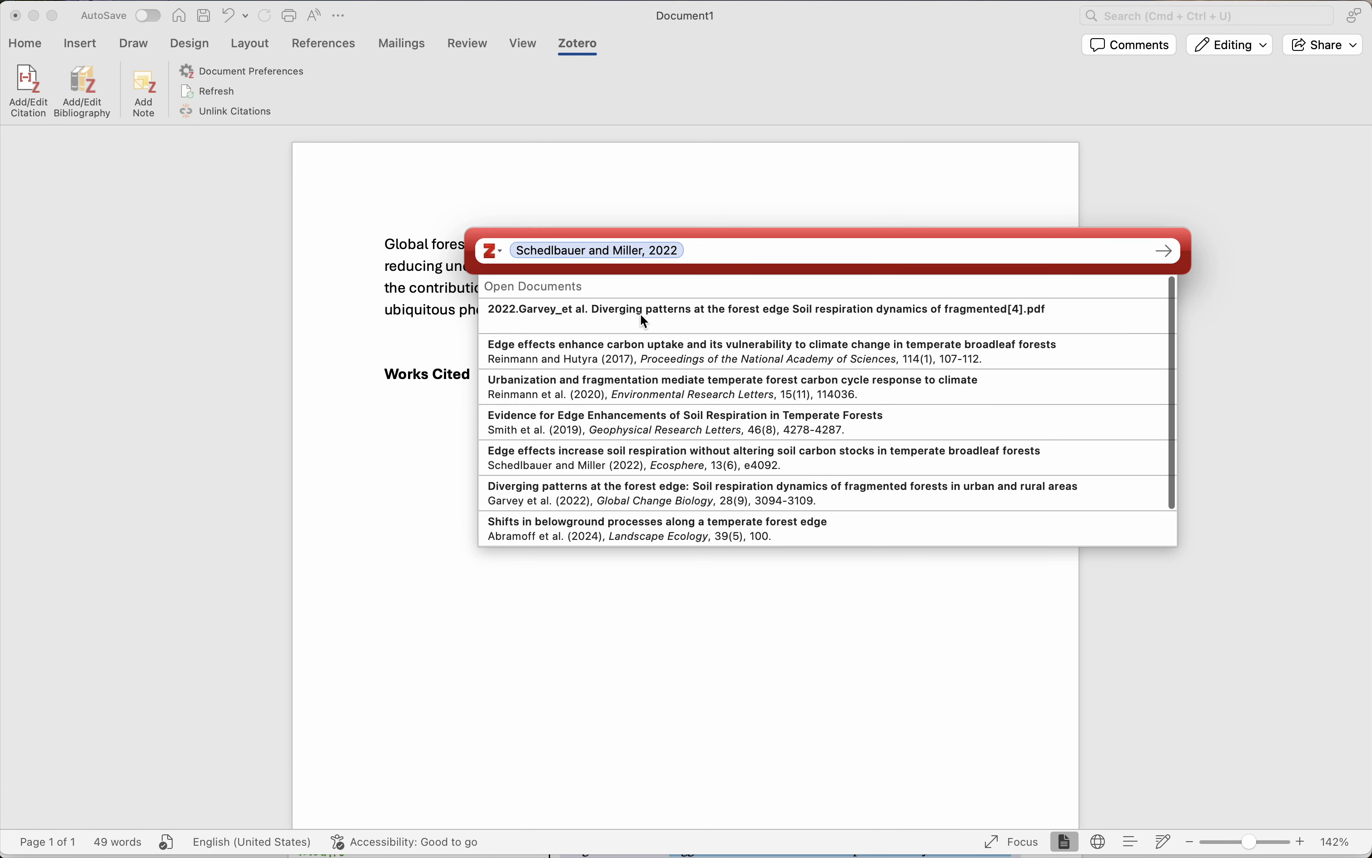
pyautogui.click(682, 397)
pyautogui.click(669, 417)
pyautogui.click(667, 391)
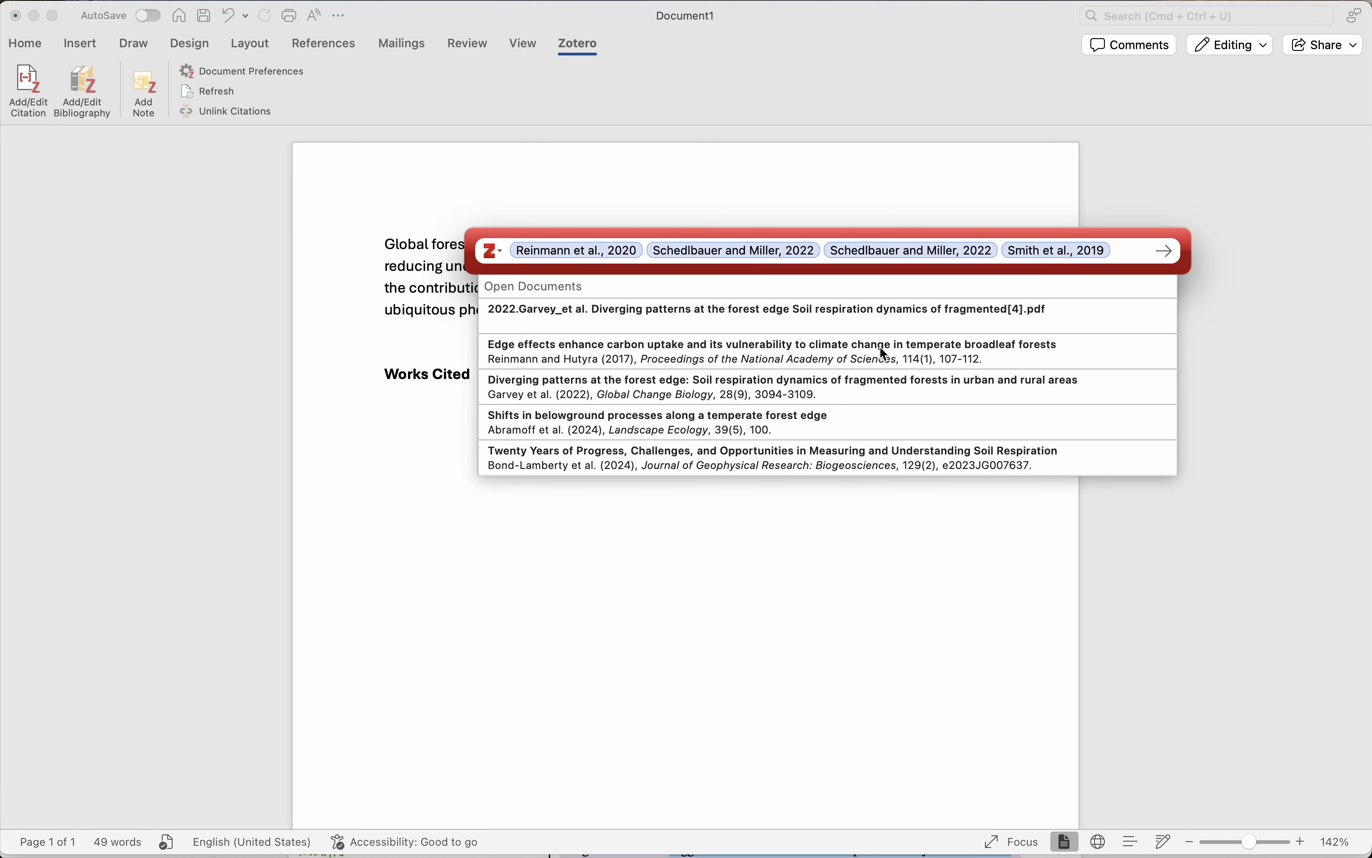
pyautogui.click(1033, 370)
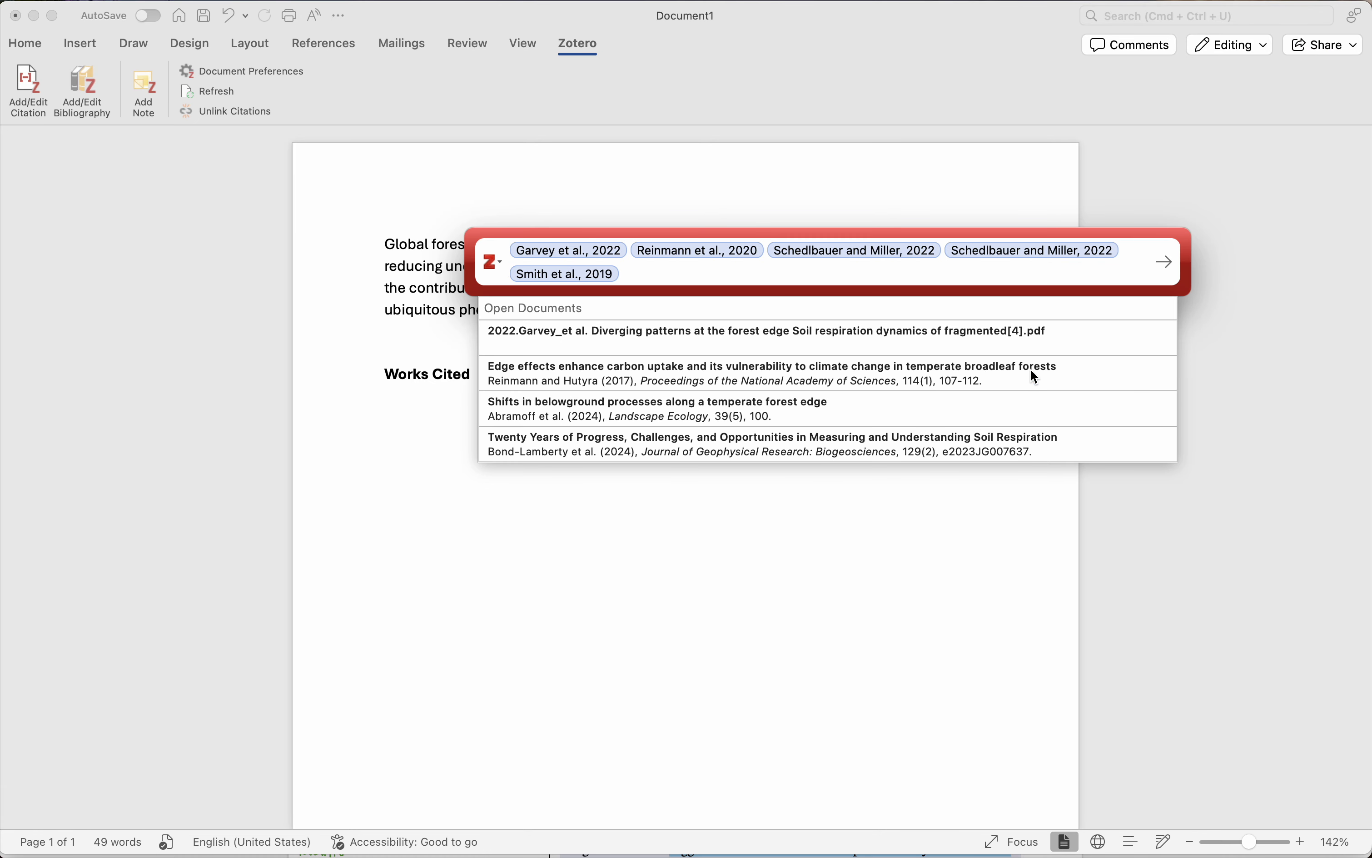
pyautogui.click(1167, 262)
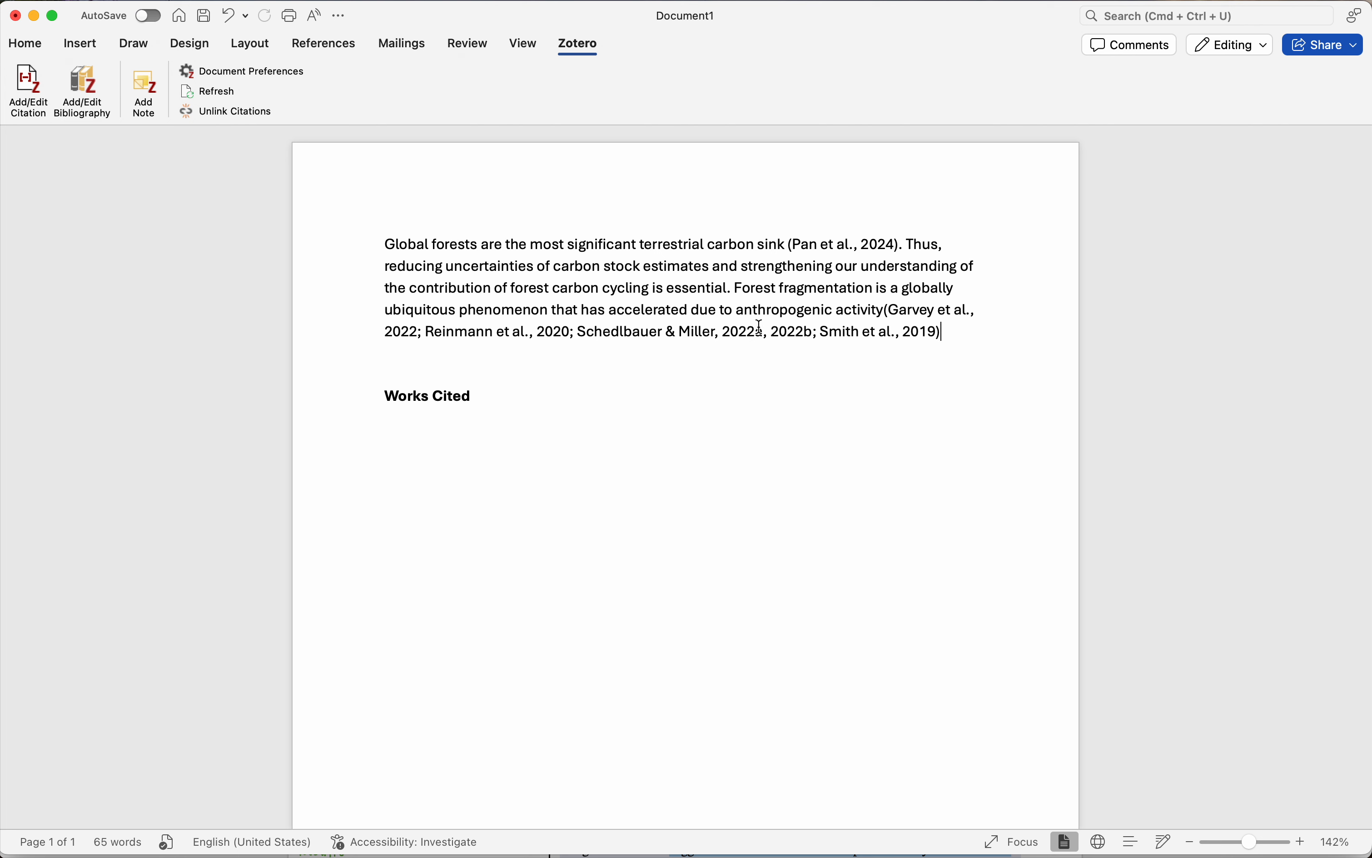
# Remove the duplicate "Edge effects increase soil respiration" source from the grouped citation and add a space before the citation.
pyautogui.click(823, 332)
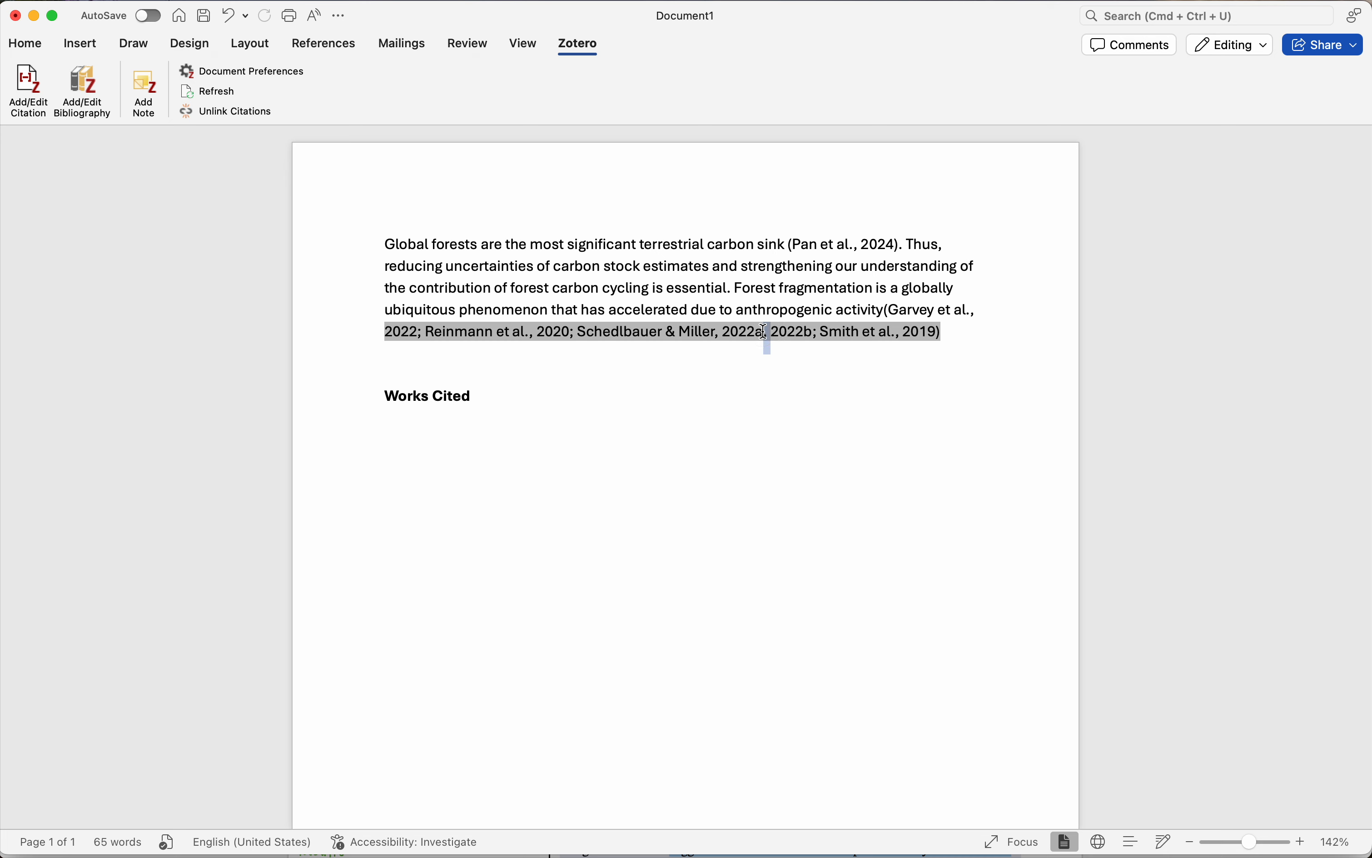
pyautogui.tripleClick(708, 333)
pyautogui.click(707, 333)
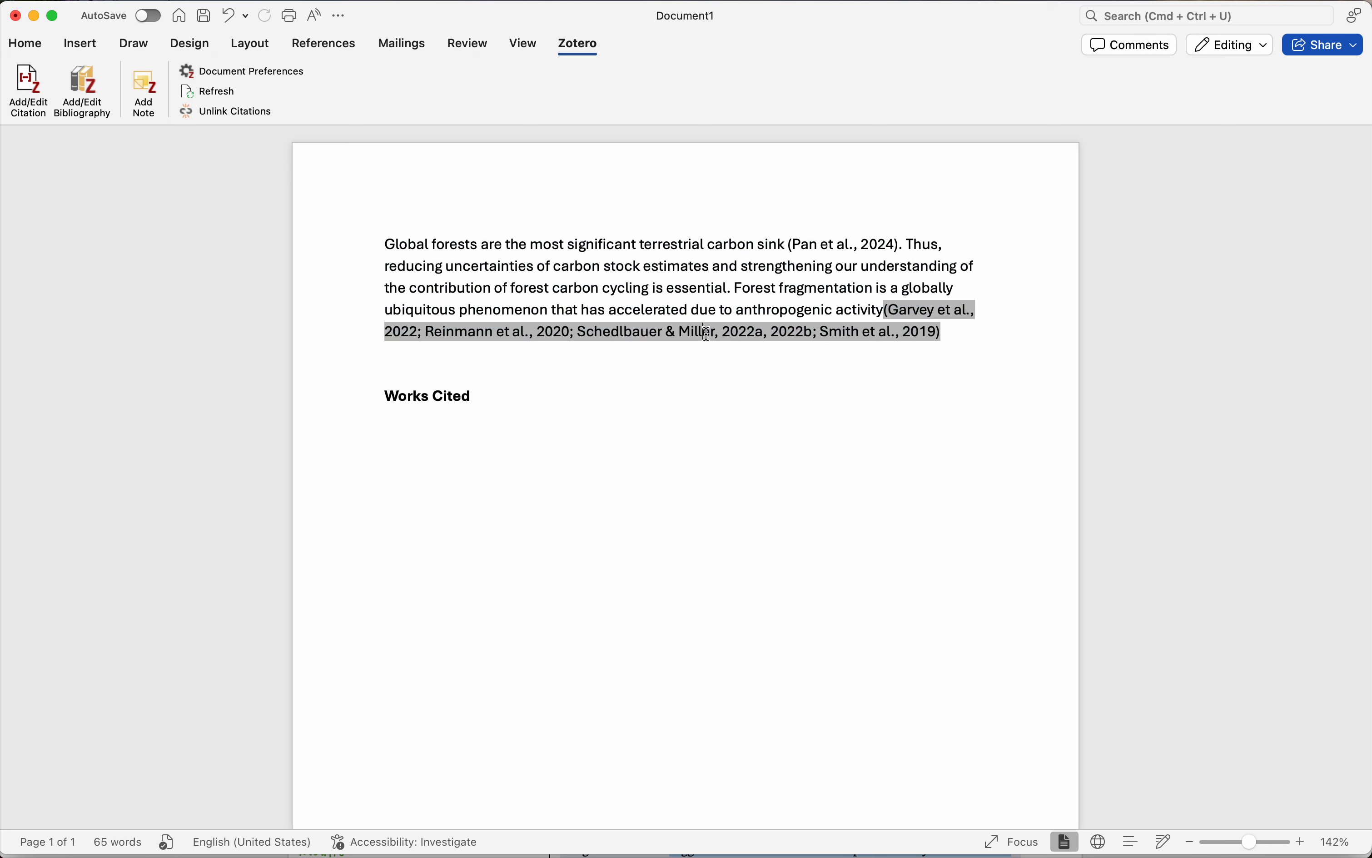
pyautogui.click(27, 85)
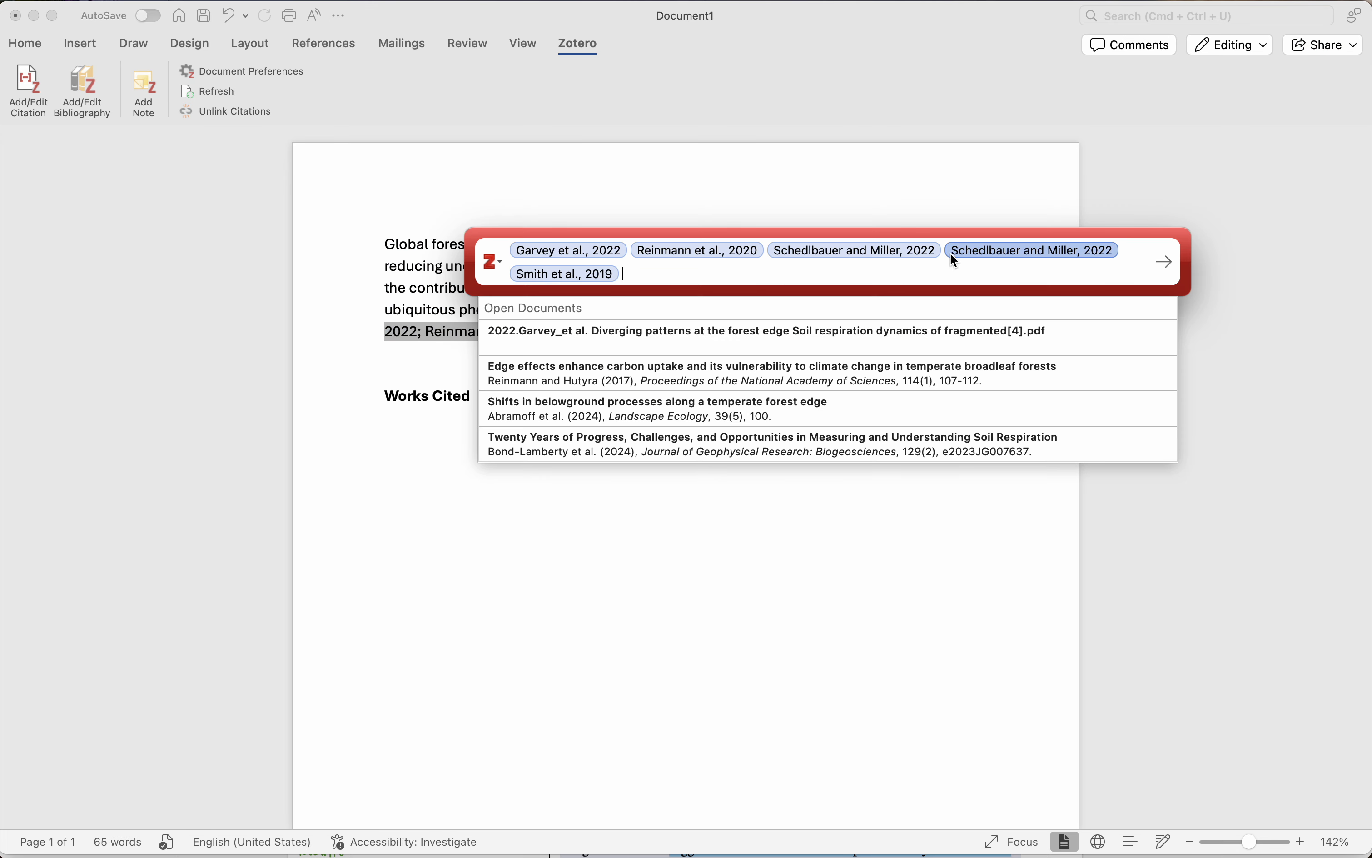
pyautogui.click(1129, 250)
pyautogui.press('BackSpace')
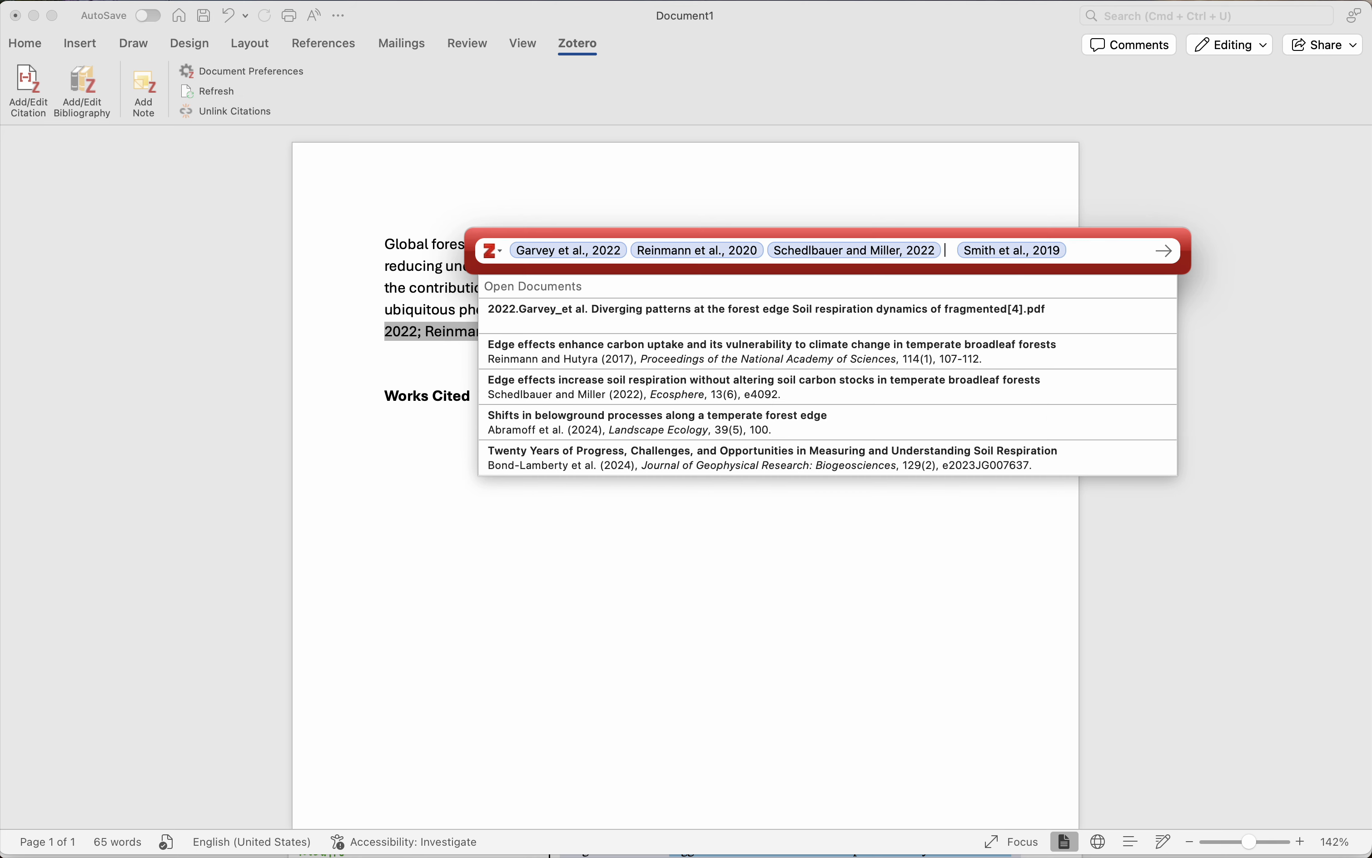
pyautogui.click(1163, 255)
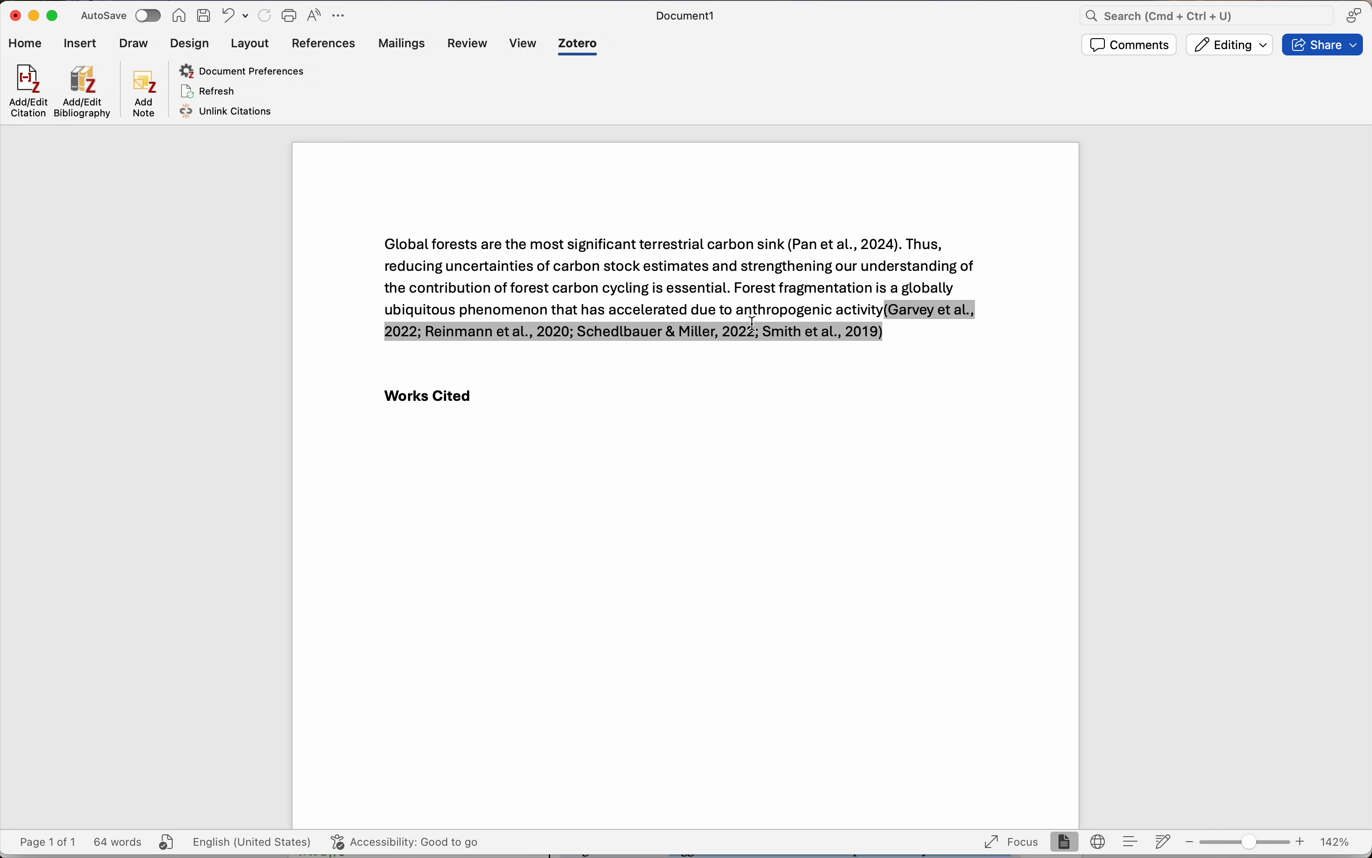
pyautogui.click(501, 397)
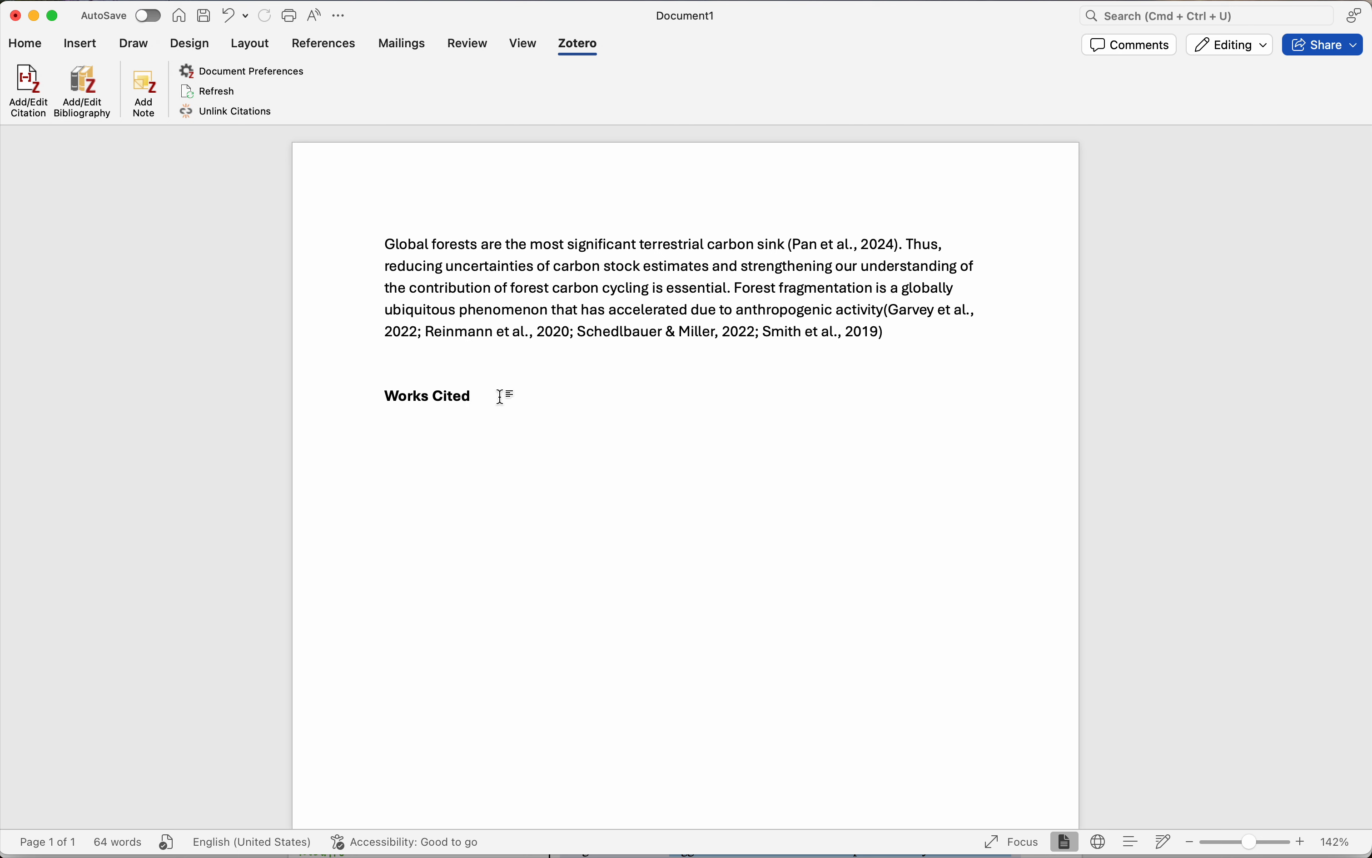
pyautogui.click(884, 311)
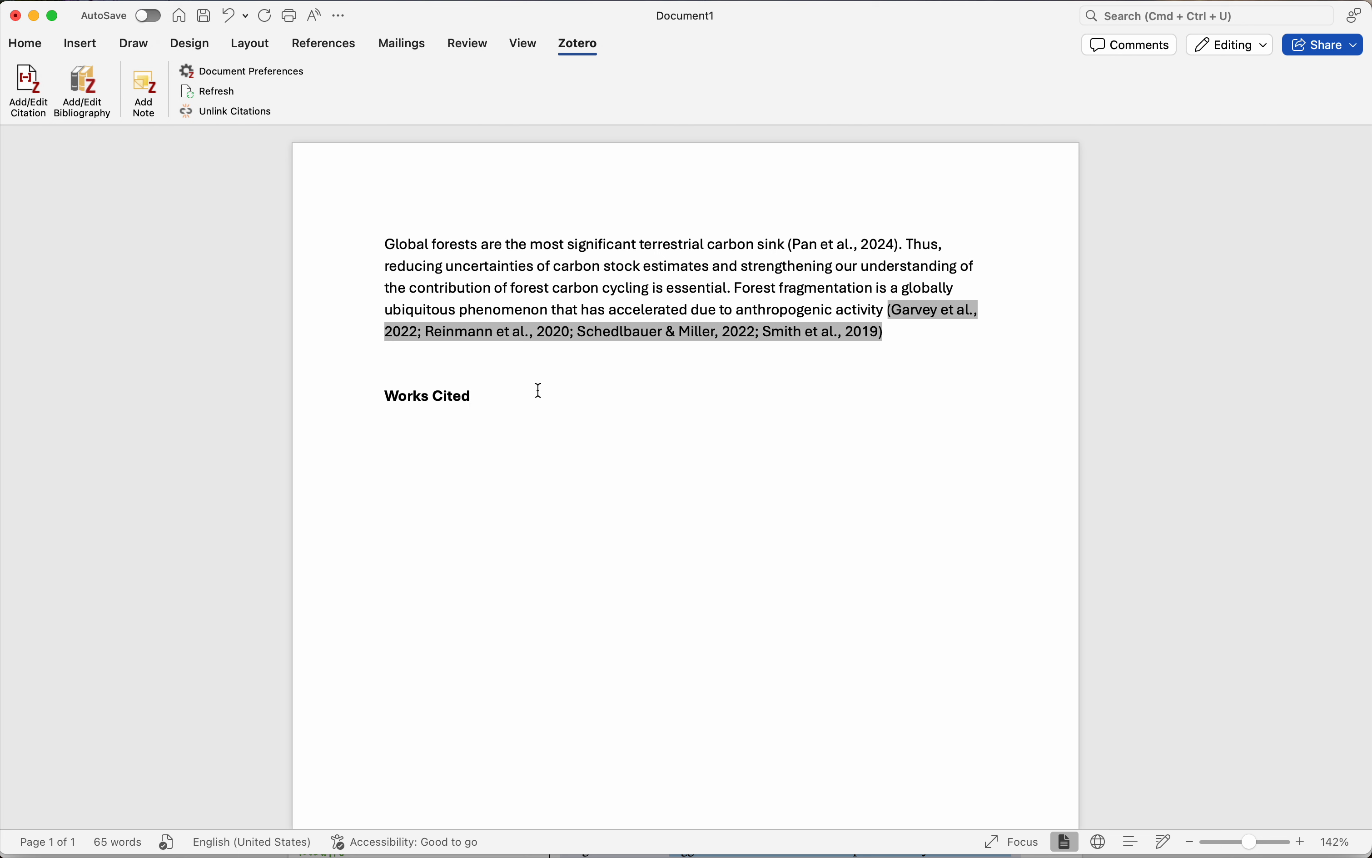